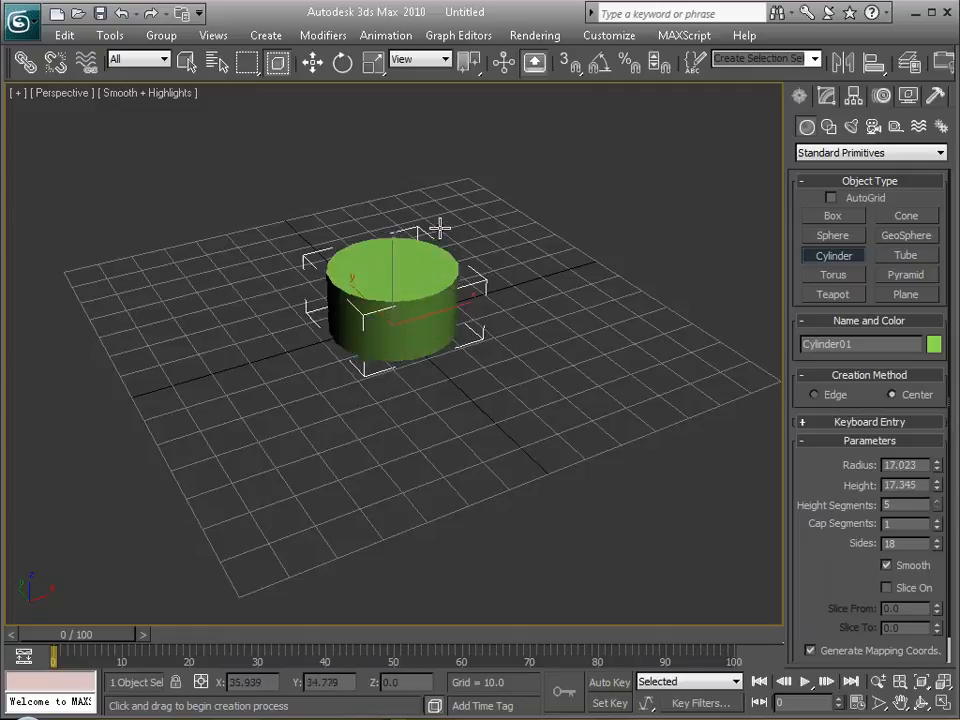
Finish the cylinder on the grid with a radius of about 17 and a height of about 42.
left_click(442, 150)
scroll(413, 283, "up", 5)
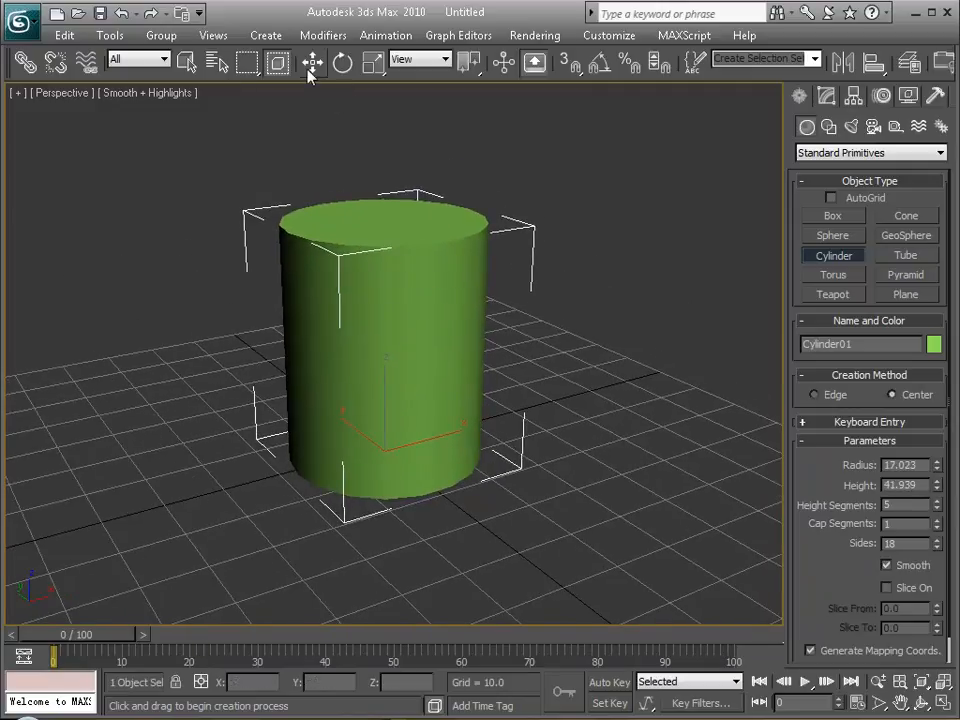
key("w")
left_click(628, 371)
left_click(454, 352)
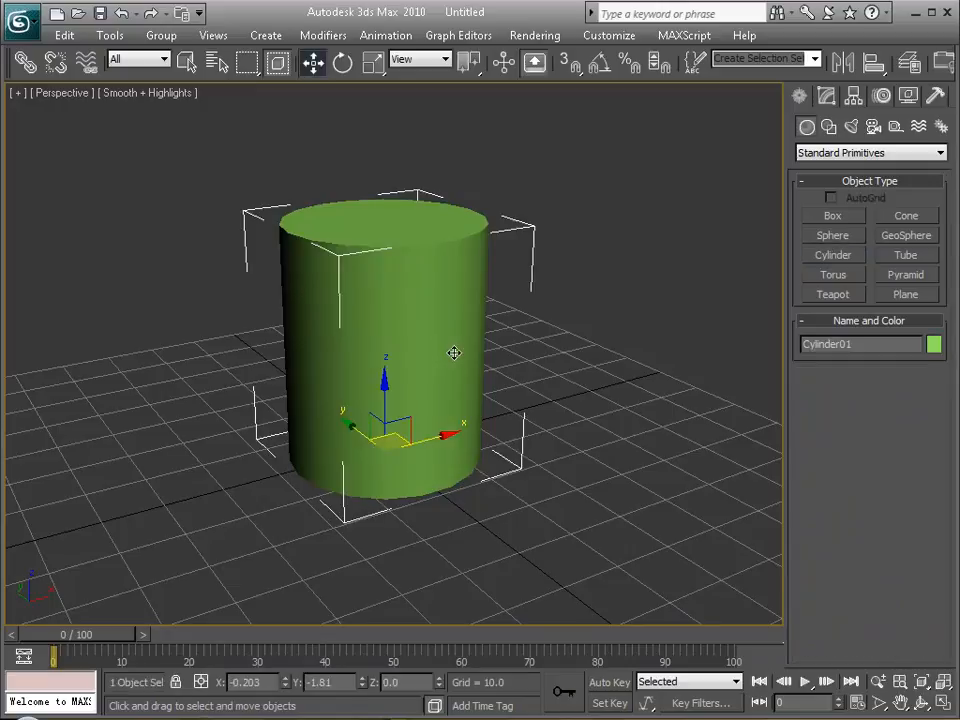
mouse_move(405, 306)
middle_mouse_down("alt")
mouse_move(401, 326)
mouse_move(412, 324)
middle_mouse_up("alt")
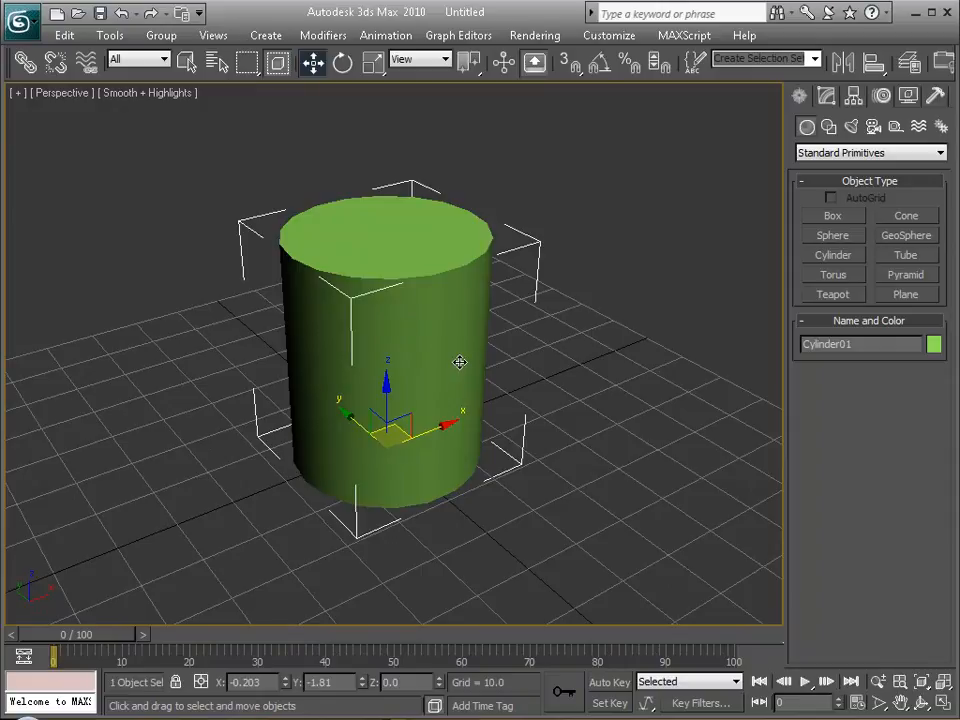
mouse_move(456, 349)
middle_mouse_down()
mouse_move(448, 364)
mouse_move(459, 334)
middle_mouse_up()
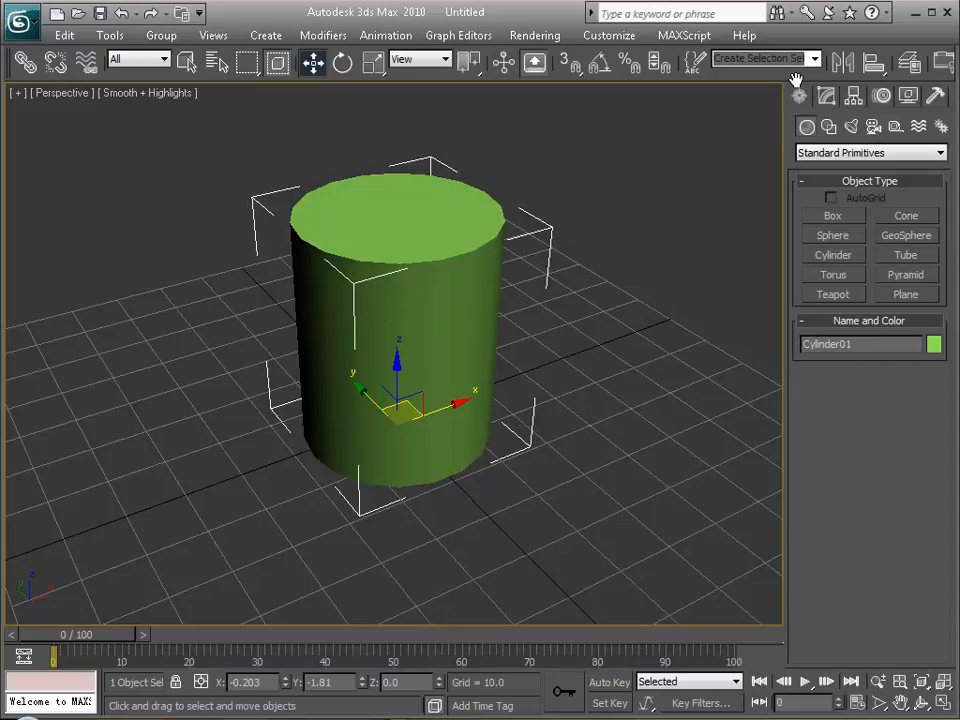
Assign a Checker map to the Diffuse Color of the first material in the Material Editor.
left_click_drag(796, 70, 593, 64)
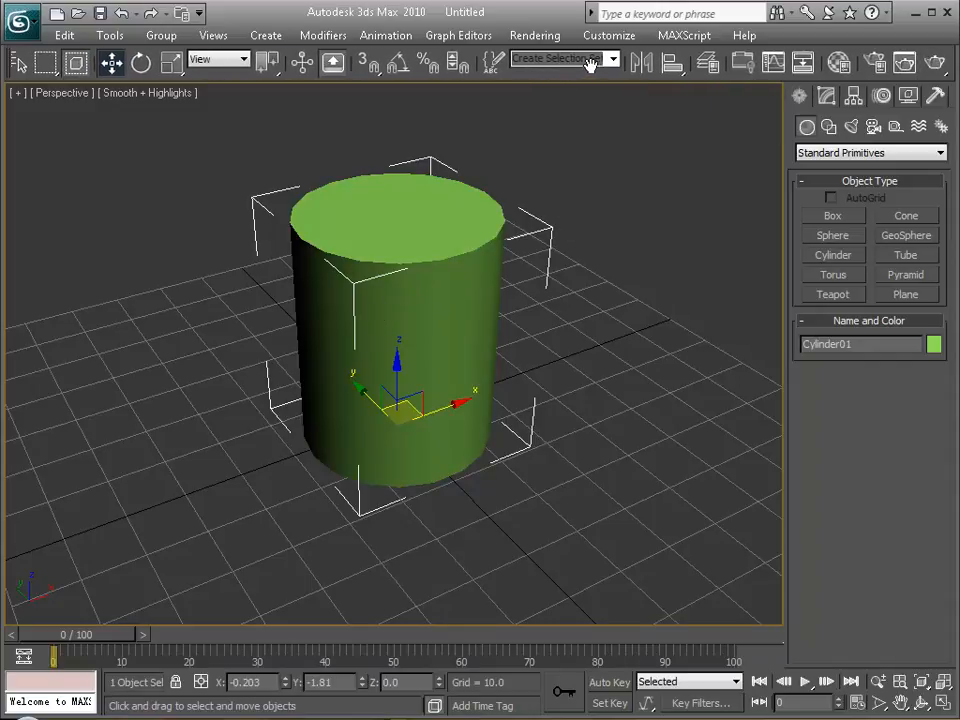
left_click(836, 64)
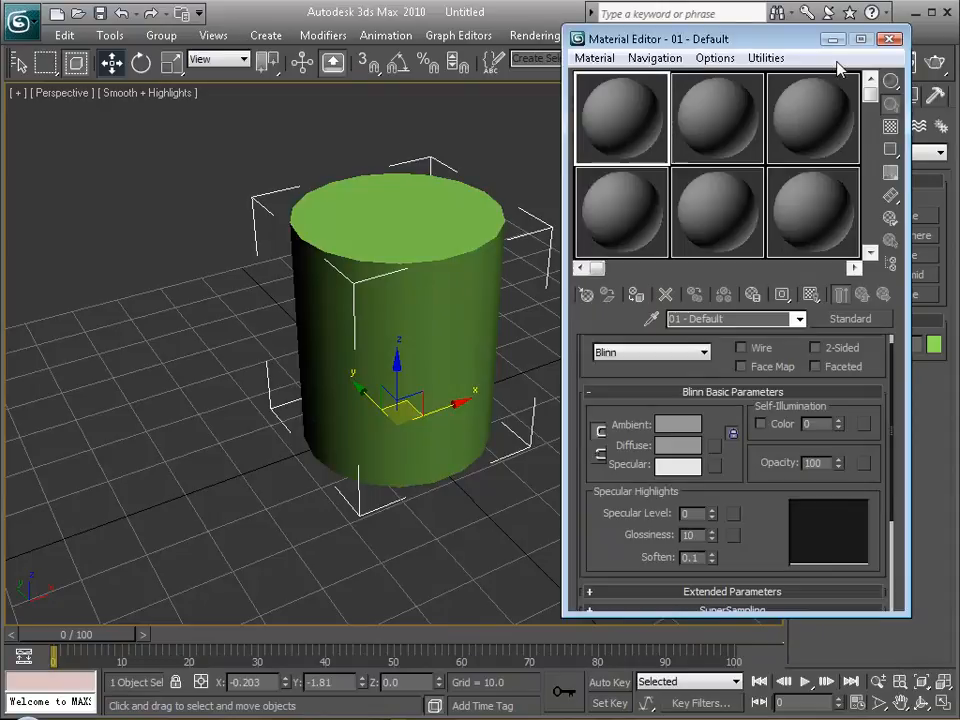
left_click_drag(808, 45, 753, 51)
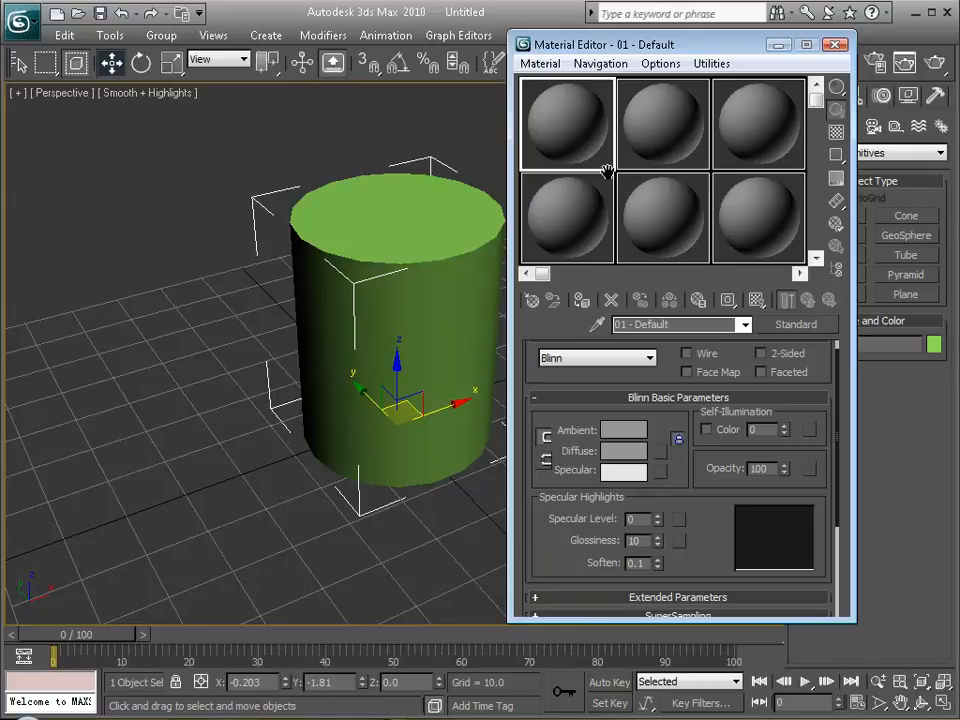
scroll(734, 507, "down", 5)
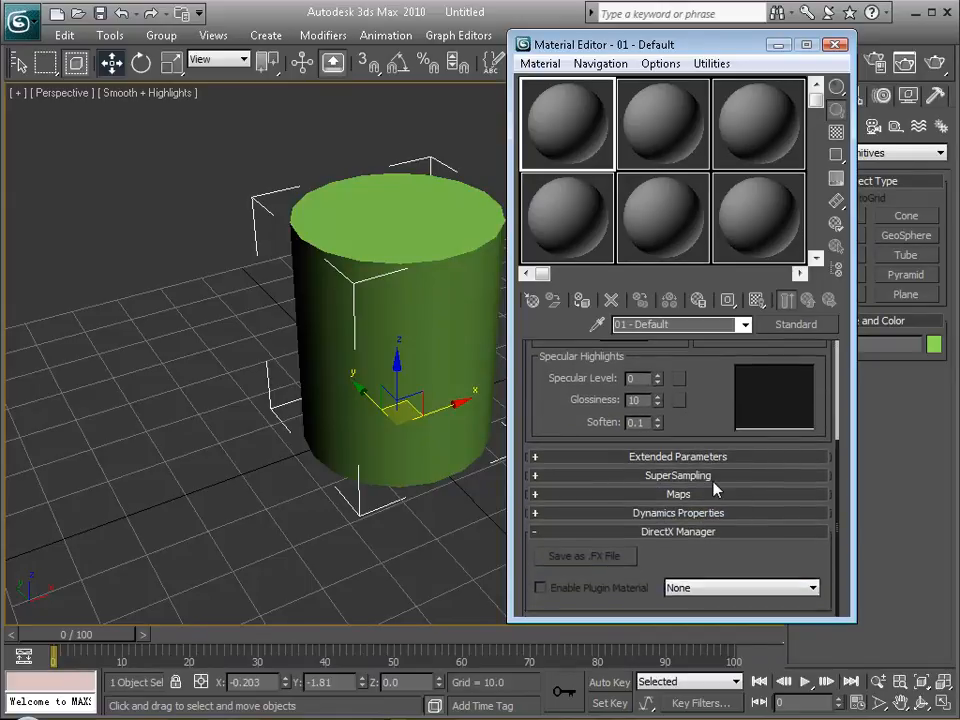
left_click(714, 495)
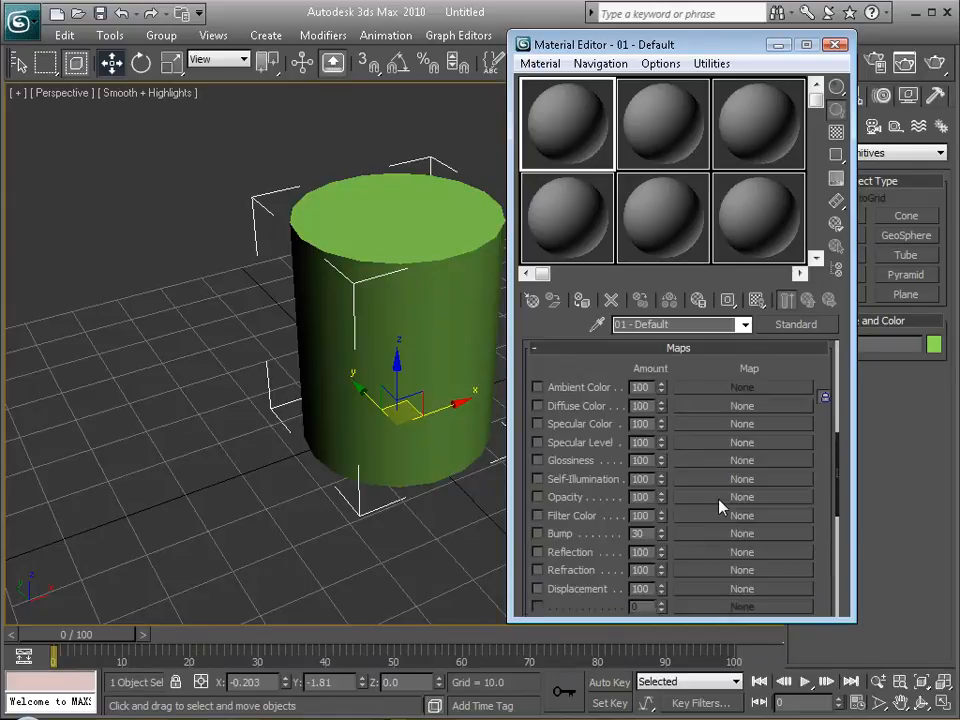
left_click(705, 408)
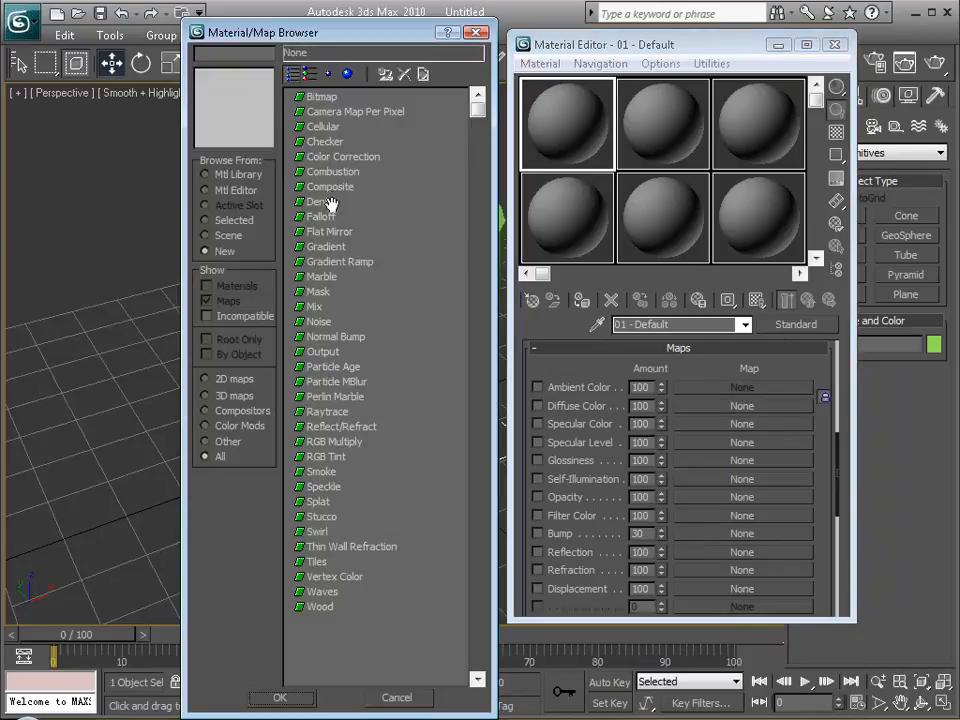
left_click(328, 142)
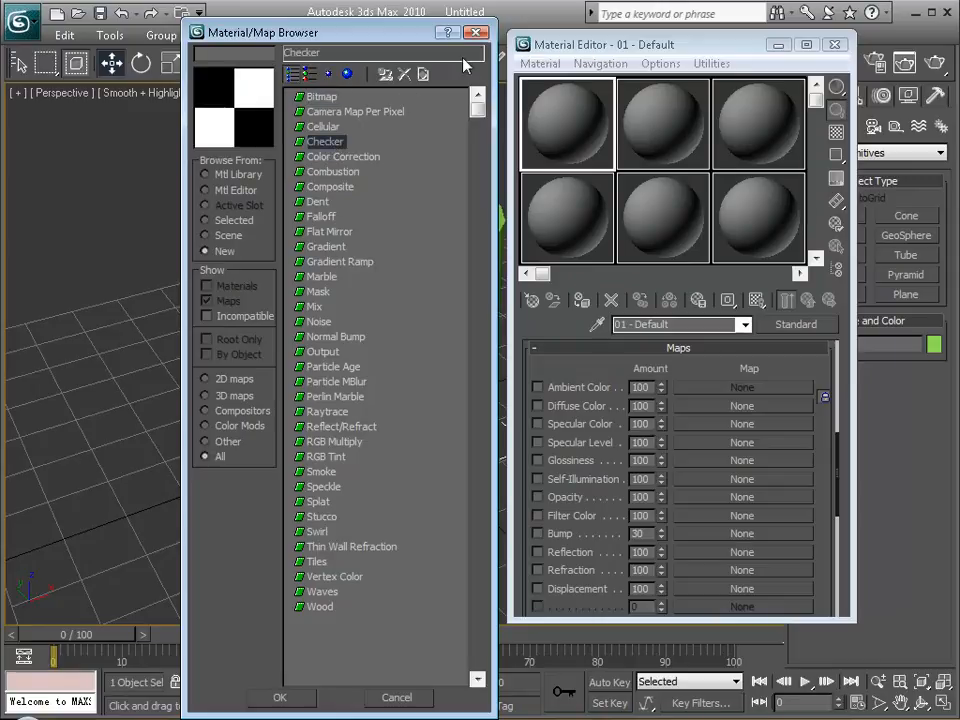
left_click(297, 697)
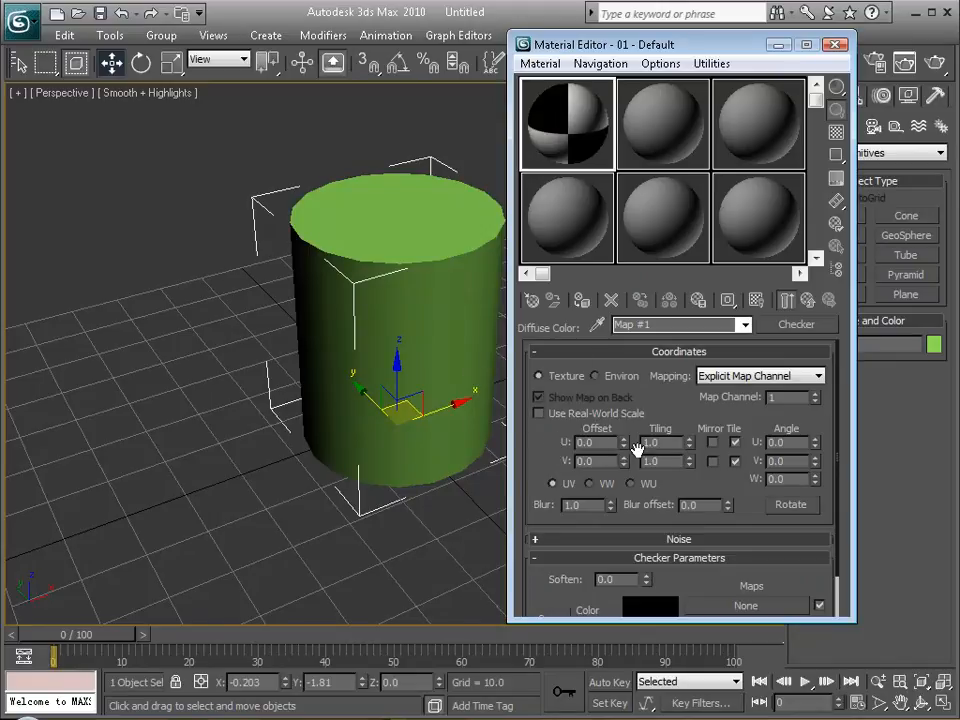
Apply the first material to the cylinder with its map shown in the viewport, and set the map offset to U 0.08 and V 0.03.
mouse_move(624, 442)
left_mouse_down()
mouse_move(628, 429)
mouse_move(628, 441)
left_mouse_up()
left_click_drag(531, 152, 445, 292)
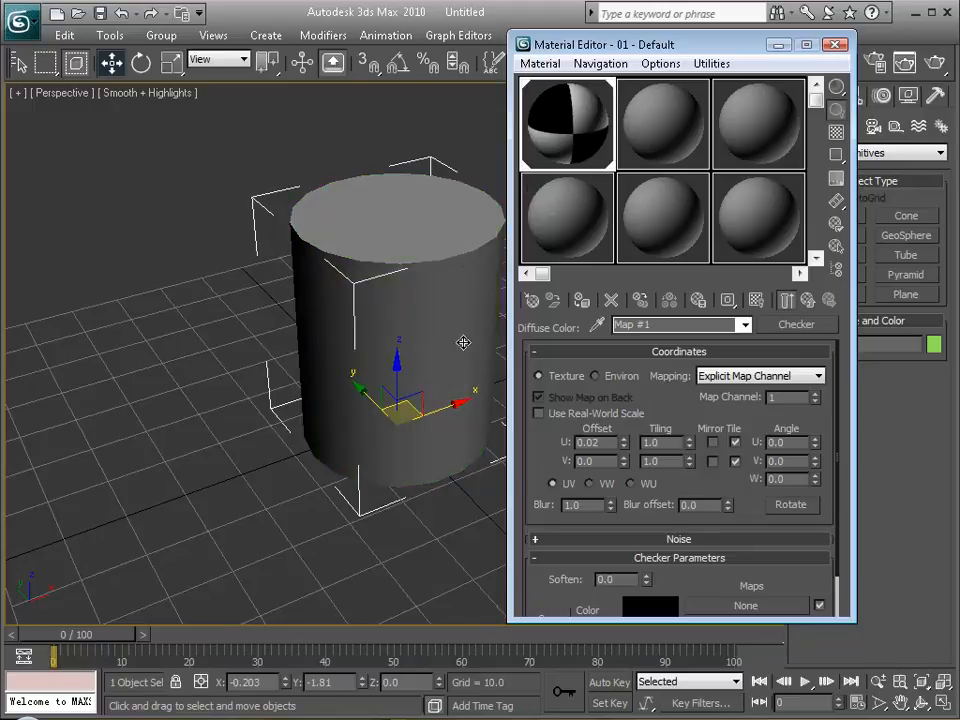
left_click(756, 300)
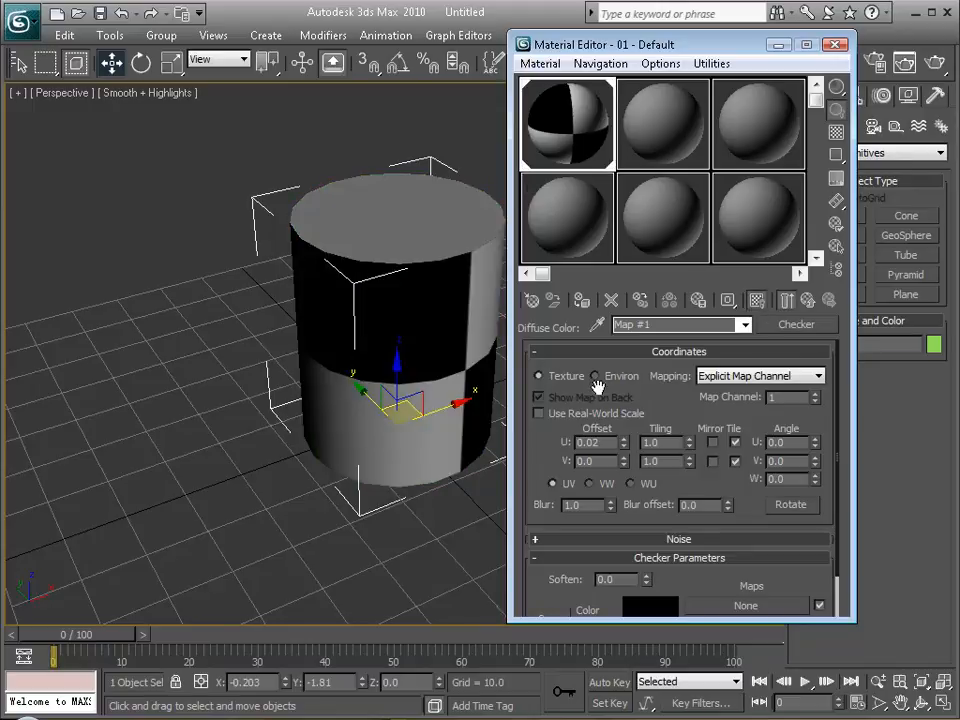
mouse_move(624, 442)
left_mouse_down()
mouse_move(623, 463)
mouse_move(621, 451)
left_mouse_up()
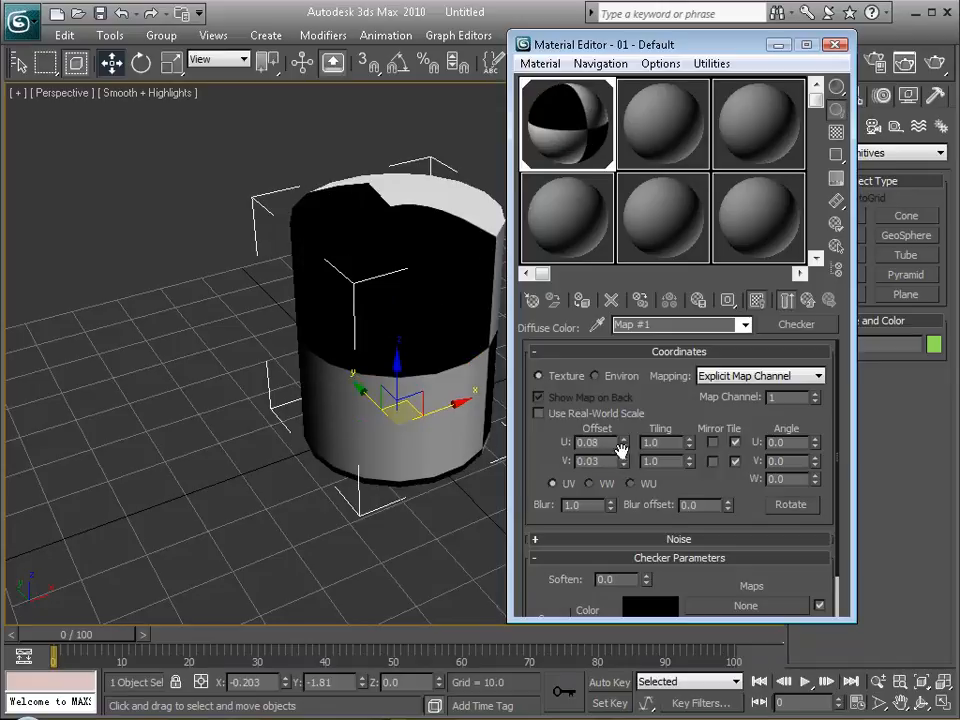
Clear the Checker map from the material's Diffuse Color and close the Material Editor.
left_click(808, 301)
left_click_drag(714, 409, 713, 404)
left_click(836, 47)
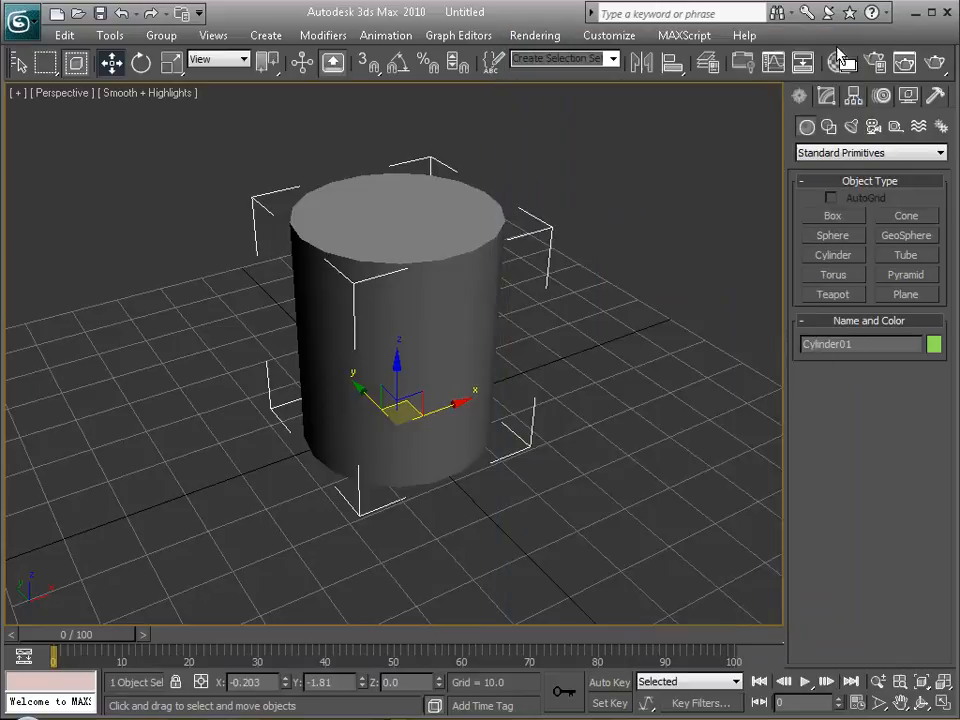
Display edged faces in the Perspective viewport and examine the cylinder's segments from several sides.
middle_click_drag(401, 338, 490, 365)
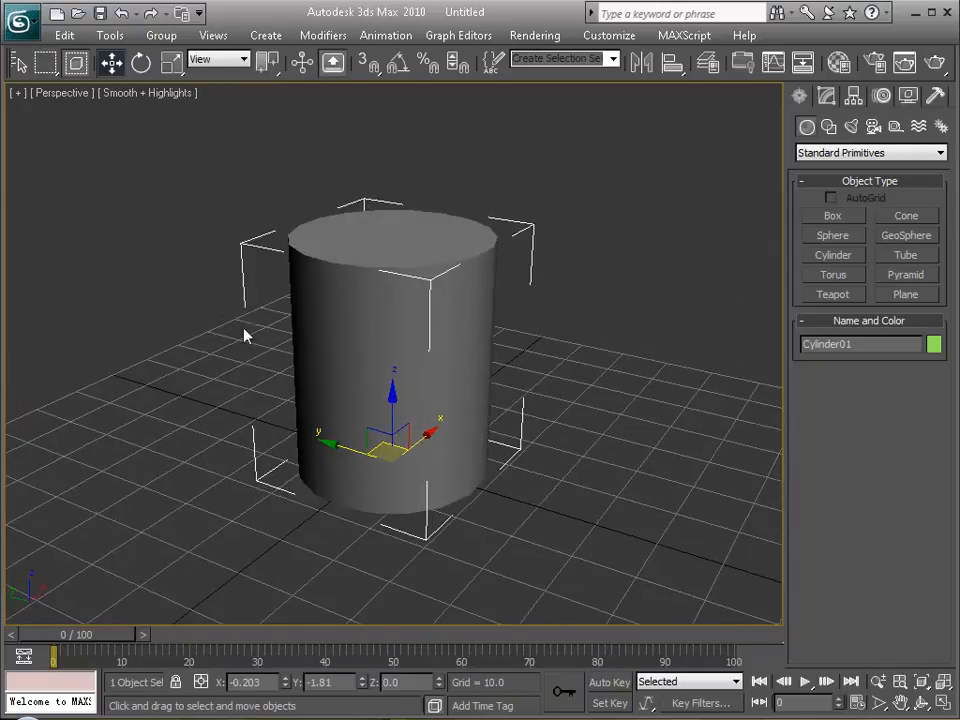
middle_click_drag(422, 213, 444, 316, "alt")
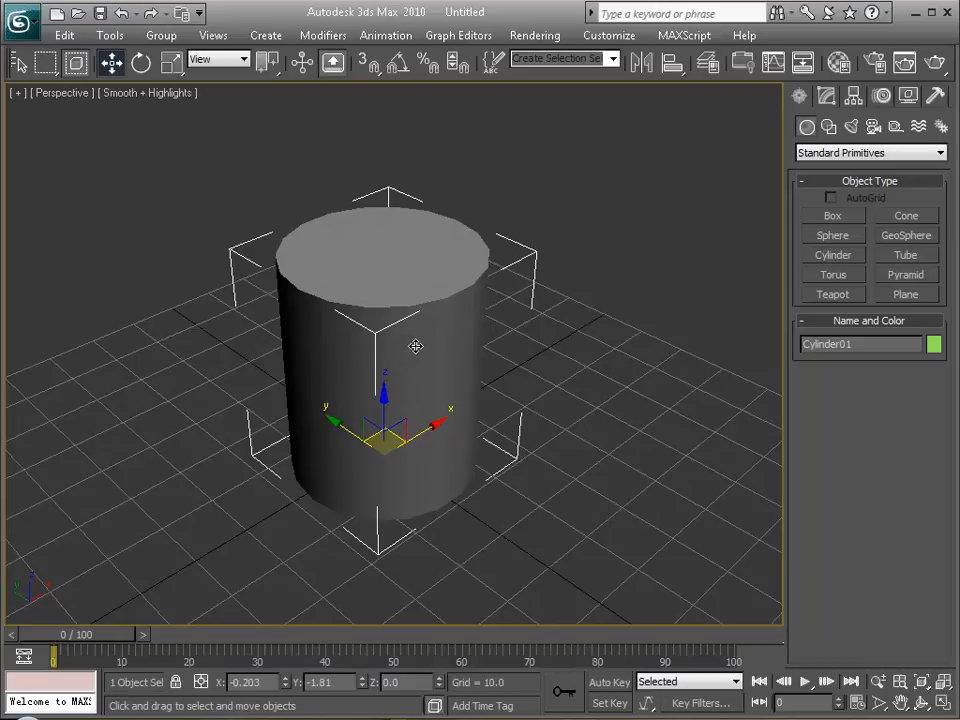
key("F4")
middle_click_drag(448, 364, 439, 281, "alt")
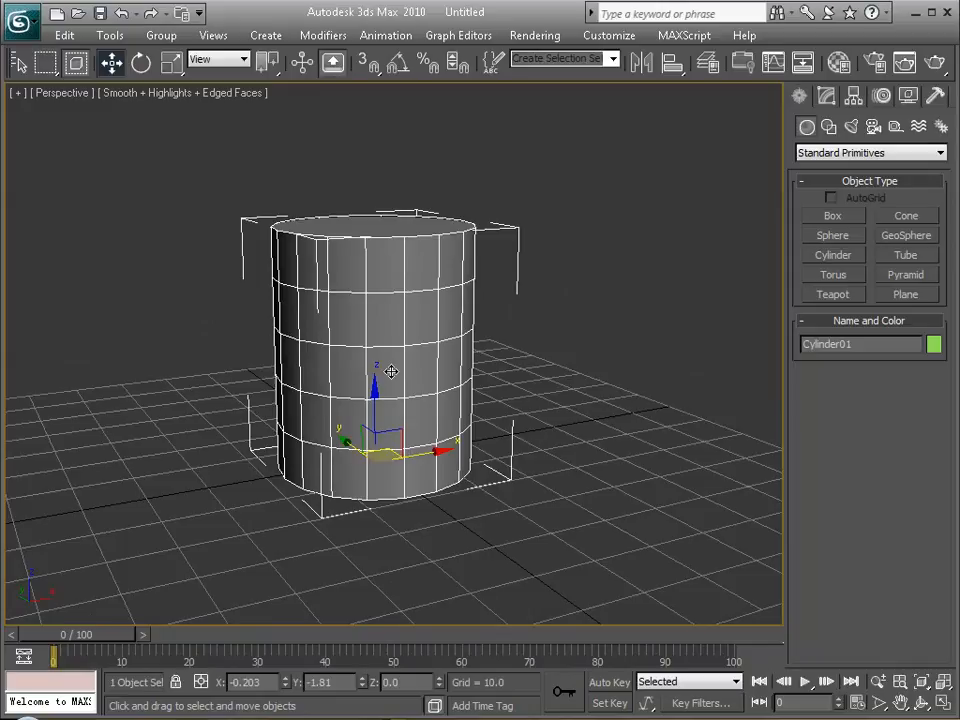
middle_click_drag(391, 372, 364, 373, "alt")
scroll(401, 381, "up", 3)
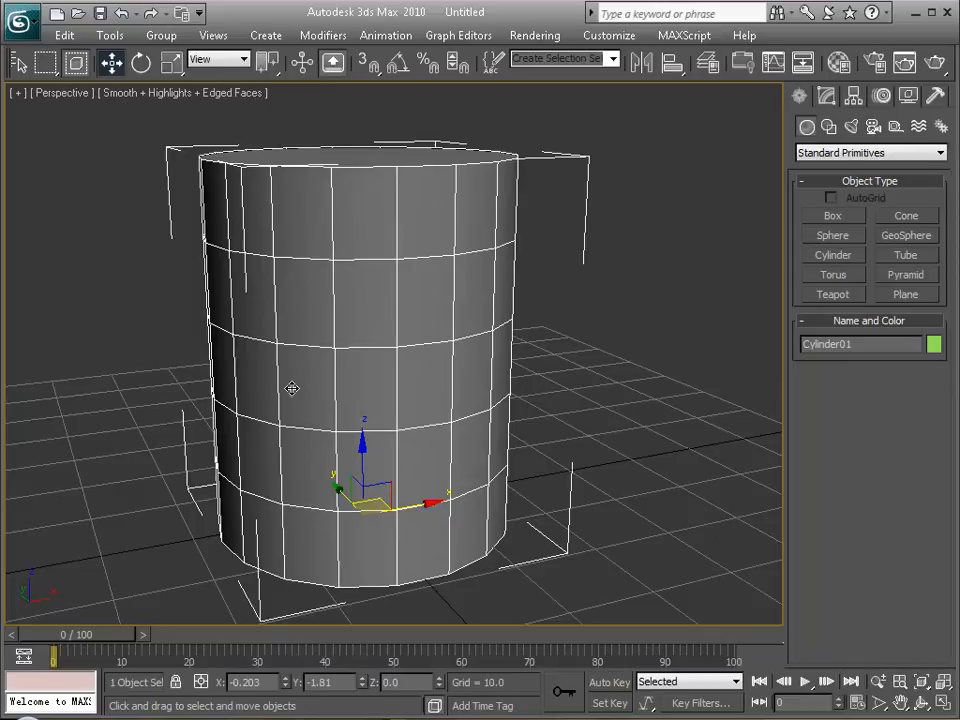
middle_click_drag(475, 393, 356, 392, "alt")
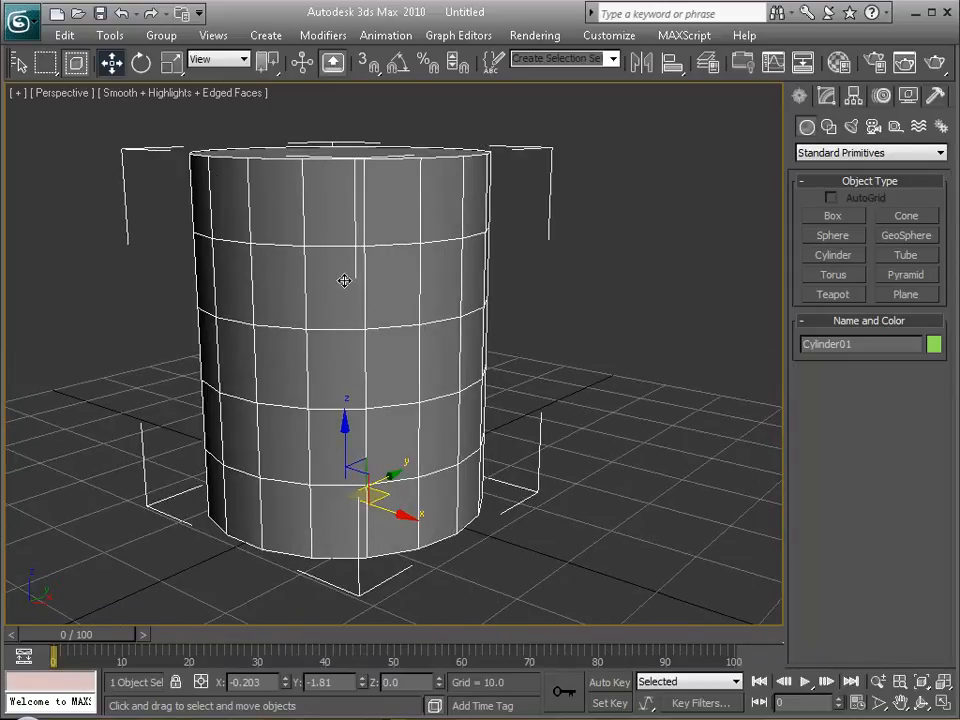
middle_click_drag(362, 273, 367, 298, "alt")
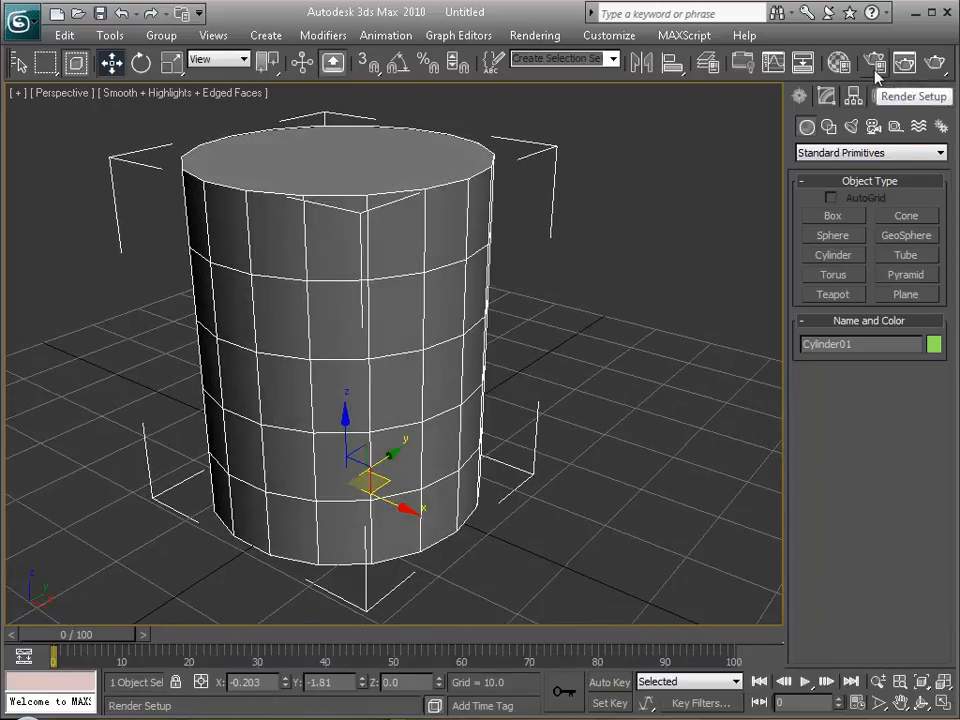
Rename the first material as "coke can" in the Material Editor.
left_click(840, 63)
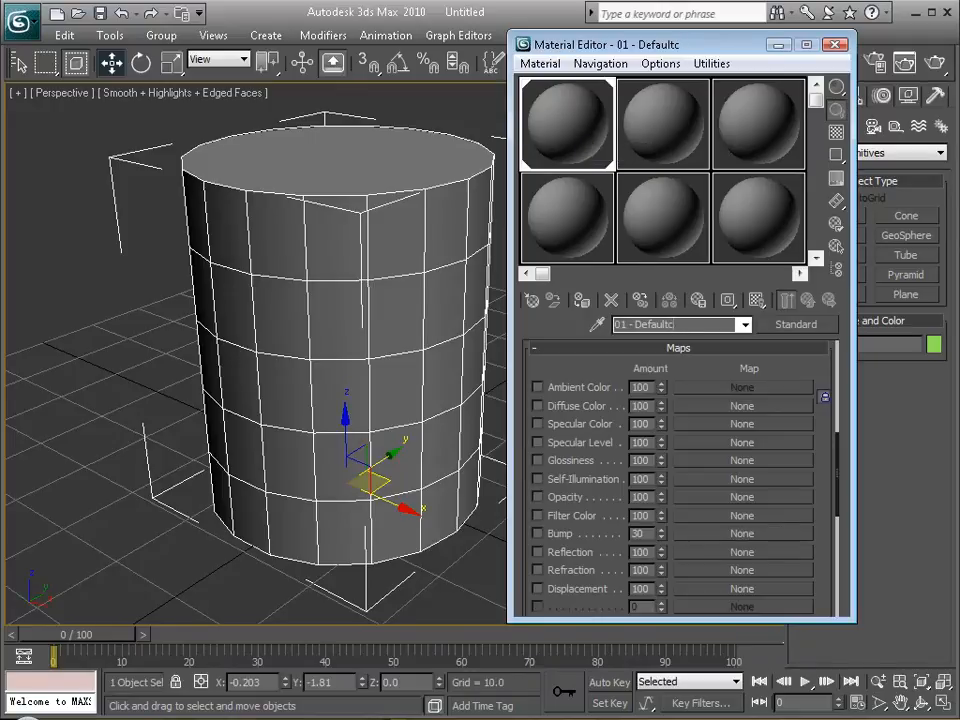
key("BackSpace")
key("BackSpace")
key("BackSpace")
key("BackSpace")
key("BackSpace")
key("BackSpace")
key("BackSpace")
key("BackSpace")
key("BackSpace")
key("BackSpace")
key("BackSpace")
key("BackSpace")
type("coke can")
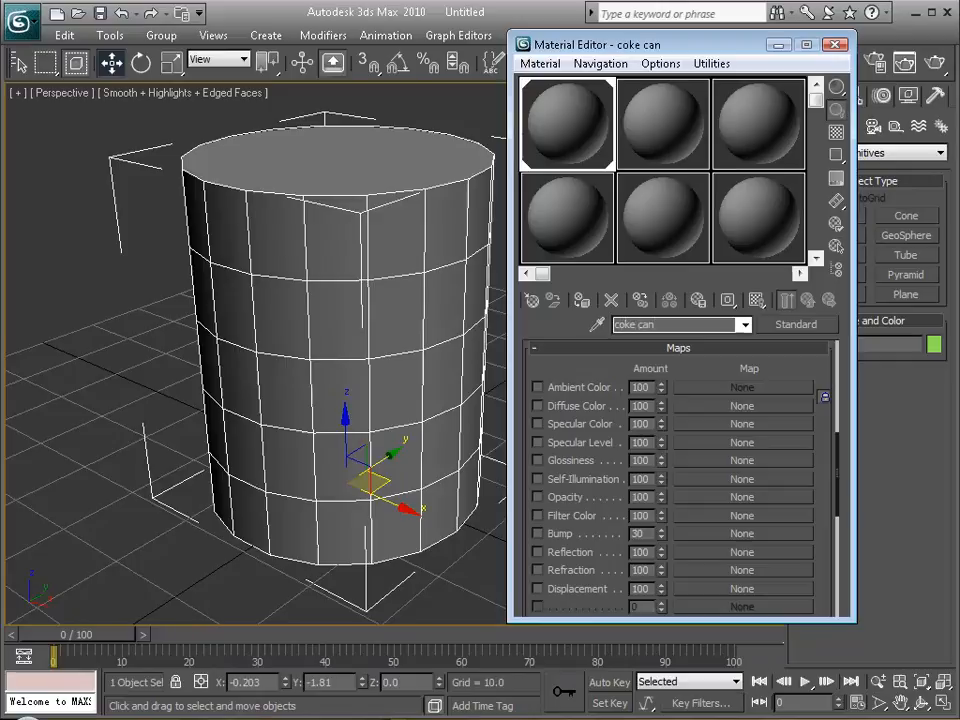
Load coke.jpg from the Week05 folder as the Diffuse Color bitmap and show the map on the cylinder in the viewport.
left_click(722, 409)
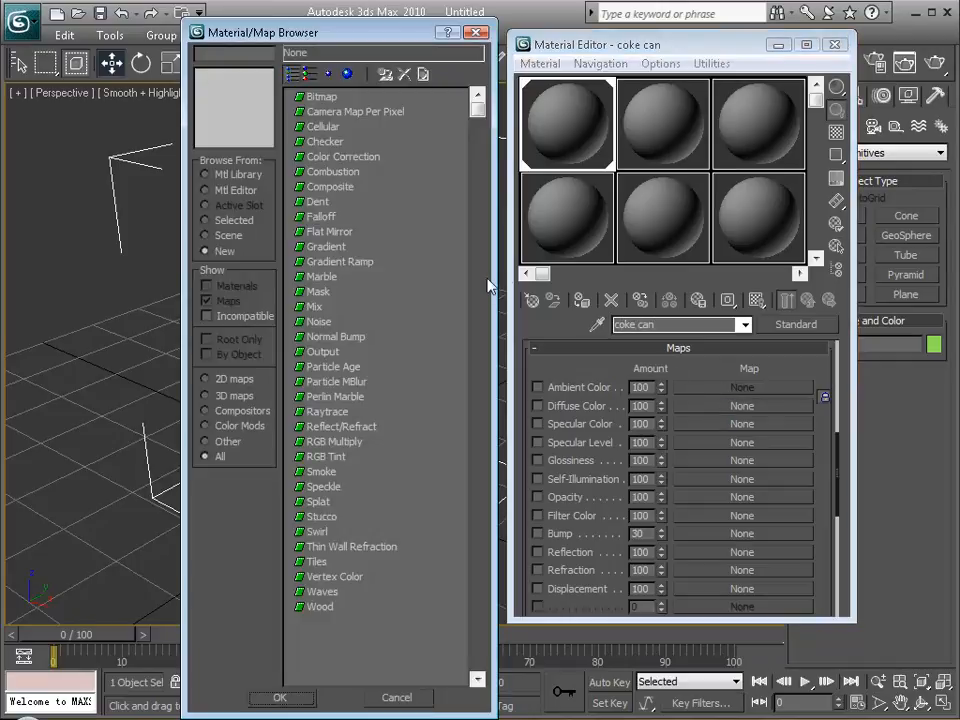
double_click(322, 97)
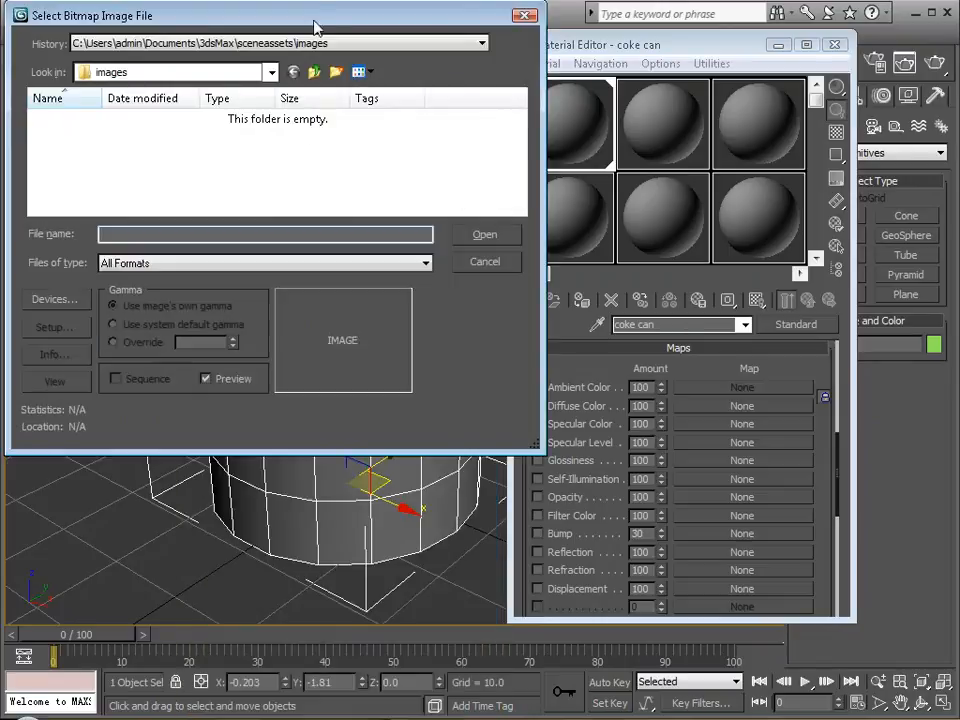
left_click_drag(317, 21, 336, 58)
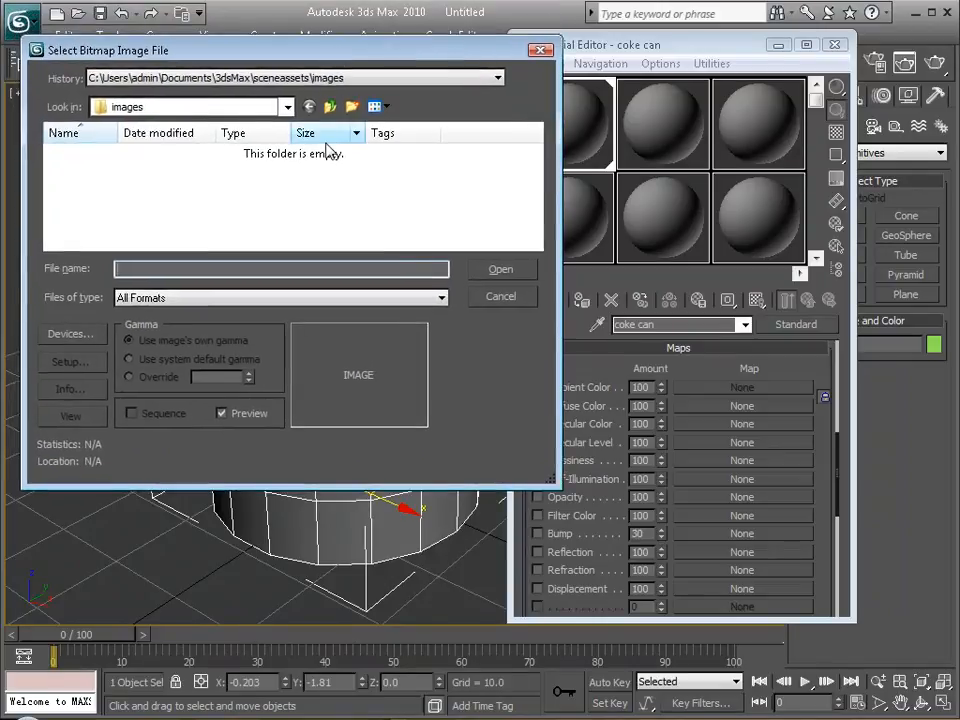
left_click(345, 79)
left_click(344, 107)
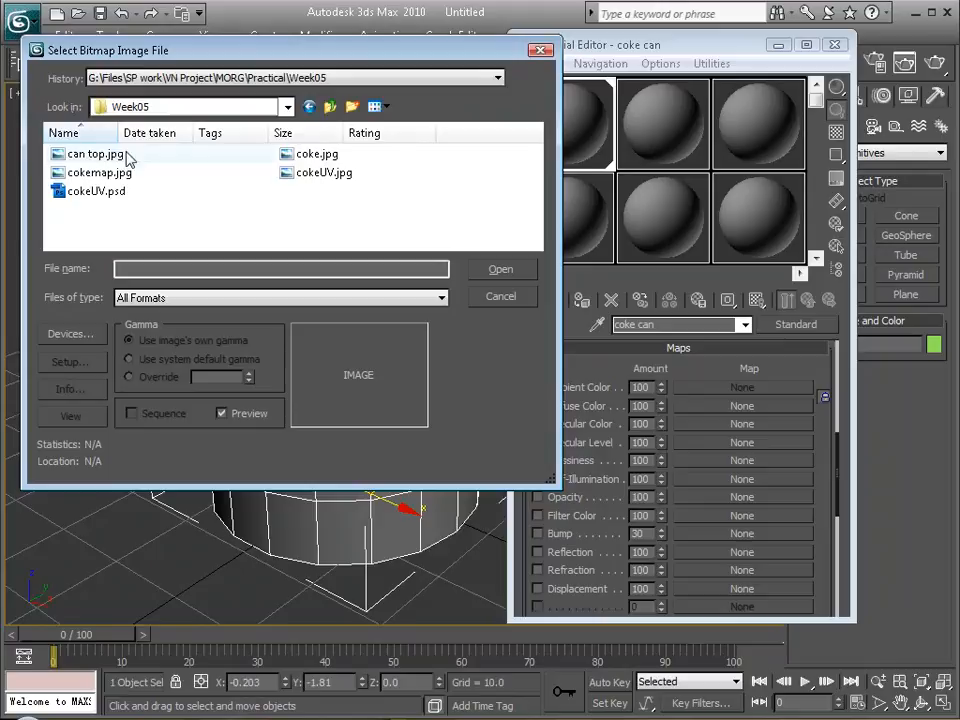
left_click(330, 155)
left_click(511, 273)
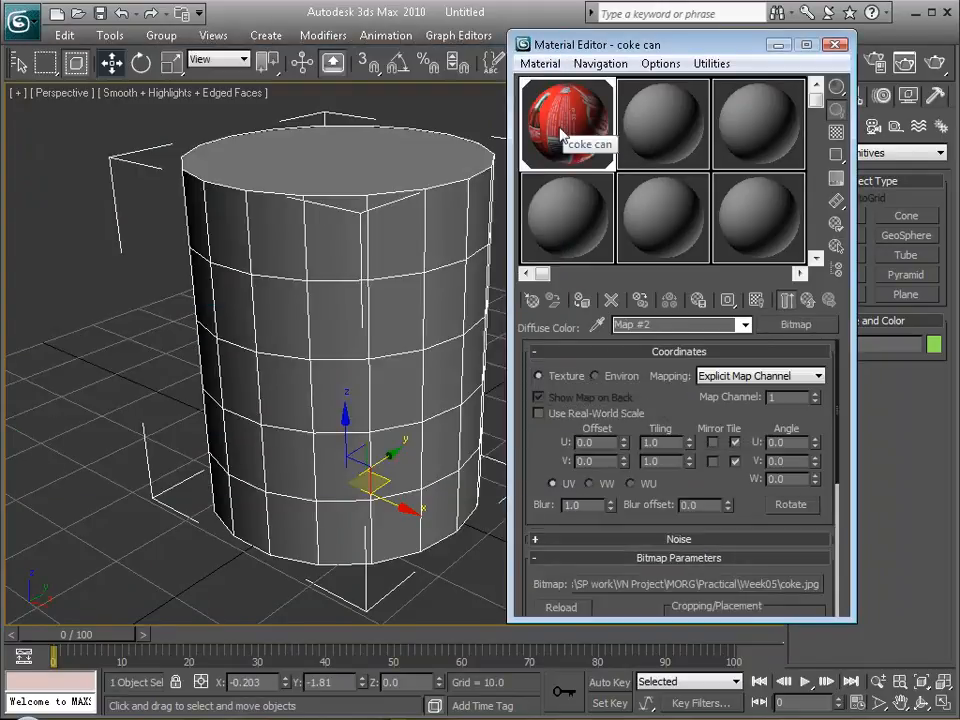
left_click(759, 302)
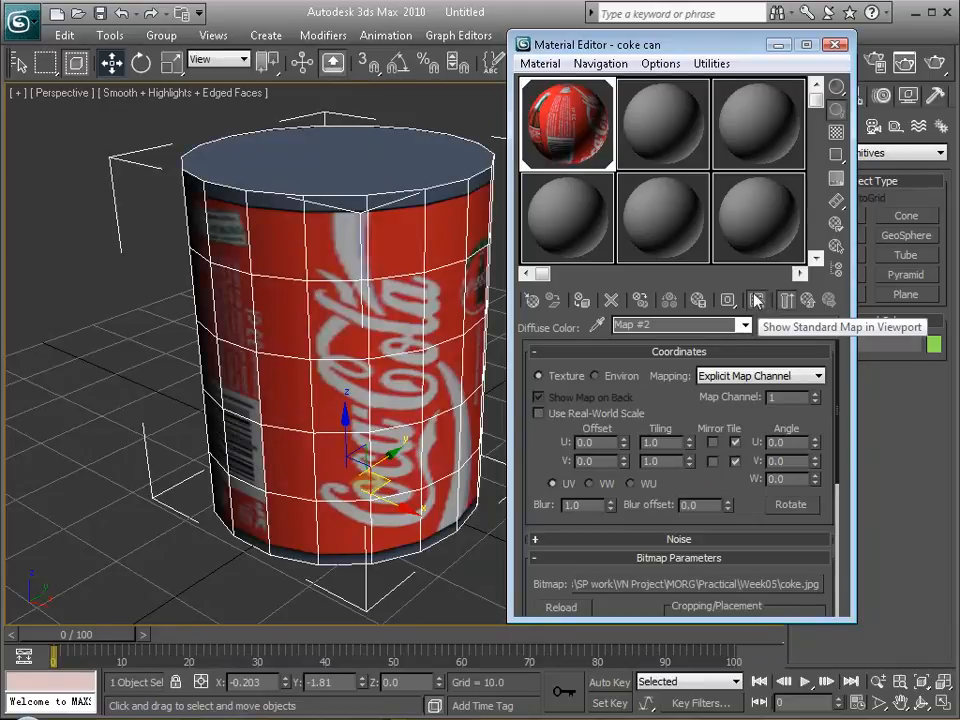
middle_click_drag(300, 321, 139, 306, "alt")
Create a box about 17 long, 34 wide and 23 high beside the can and apply the coke can material to it.
left_click_drag(718, 50, 284, 63)
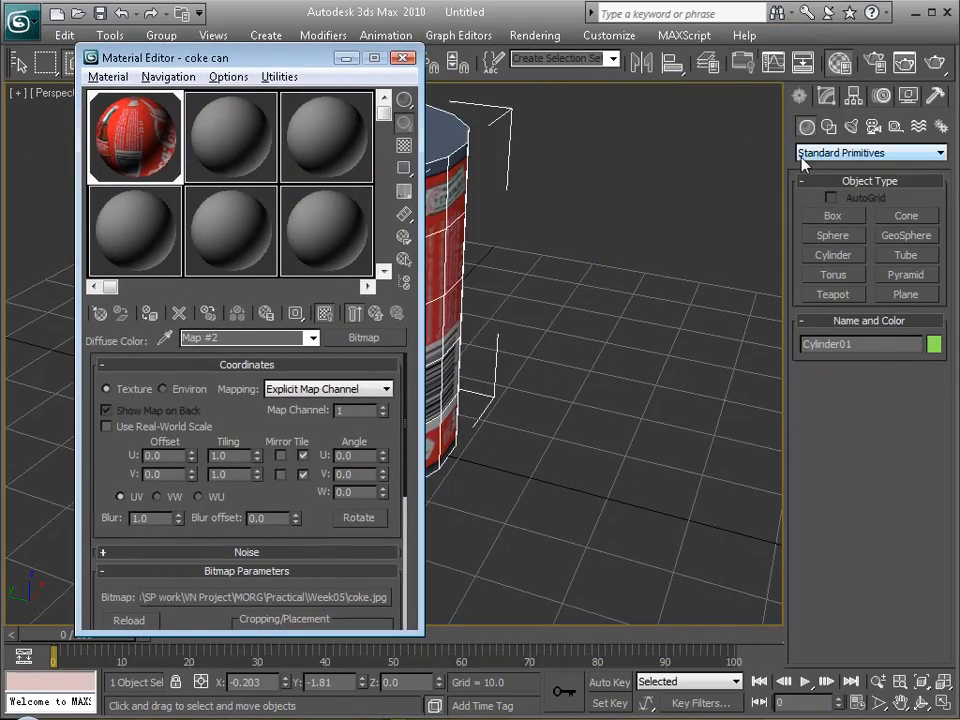
left_click(832, 216)
left_click_drag(611, 401, 760, 322)
left_click(741, 170)
left_click_drag(148, 140, 748, 342)
middle_click_drag(731, 345, 603, 316, "alt")
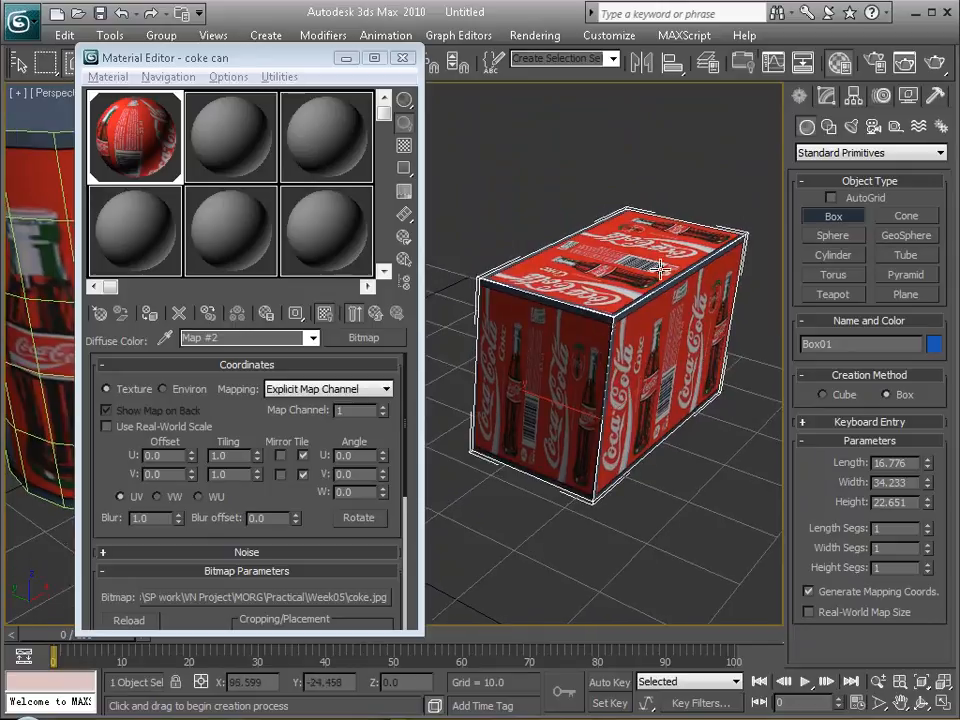
Delete the textured box beside the can.
left_click_drag(286, 61, 287, 58)
right_click(593, 272)
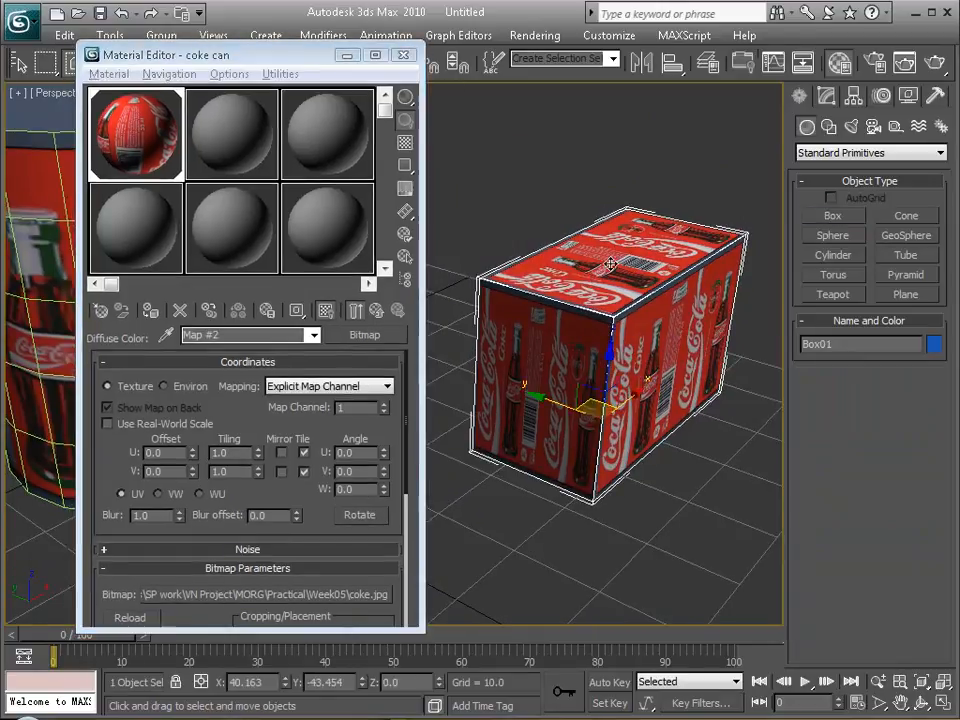
key("Delete")
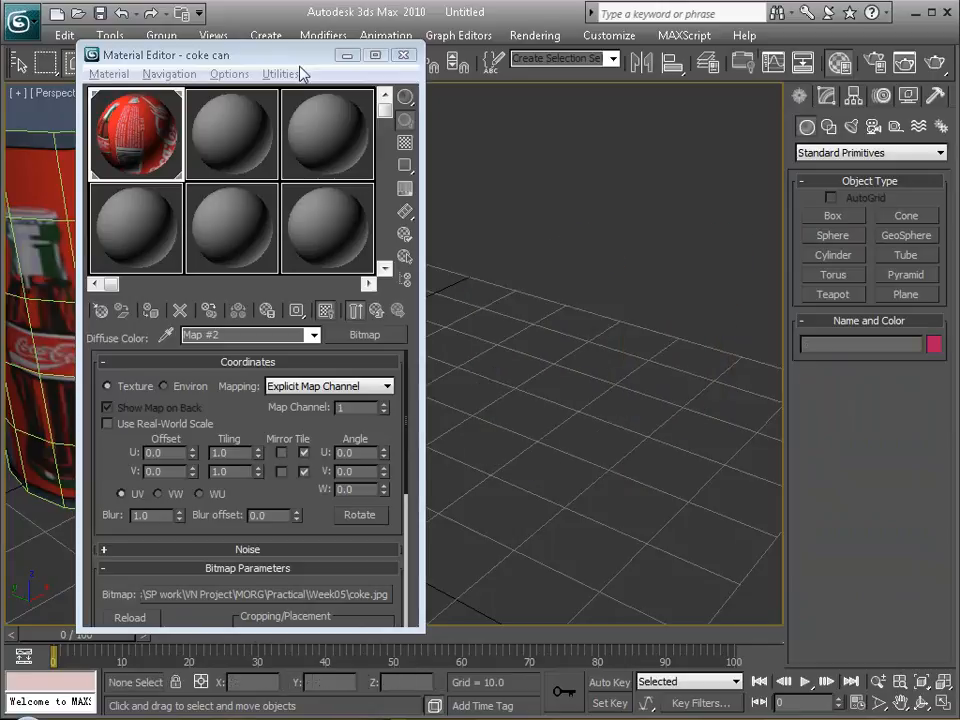
left_click_drag(296, 56, 745, 66)
middle_click_drag(207, 216, 394, 332, "alt")
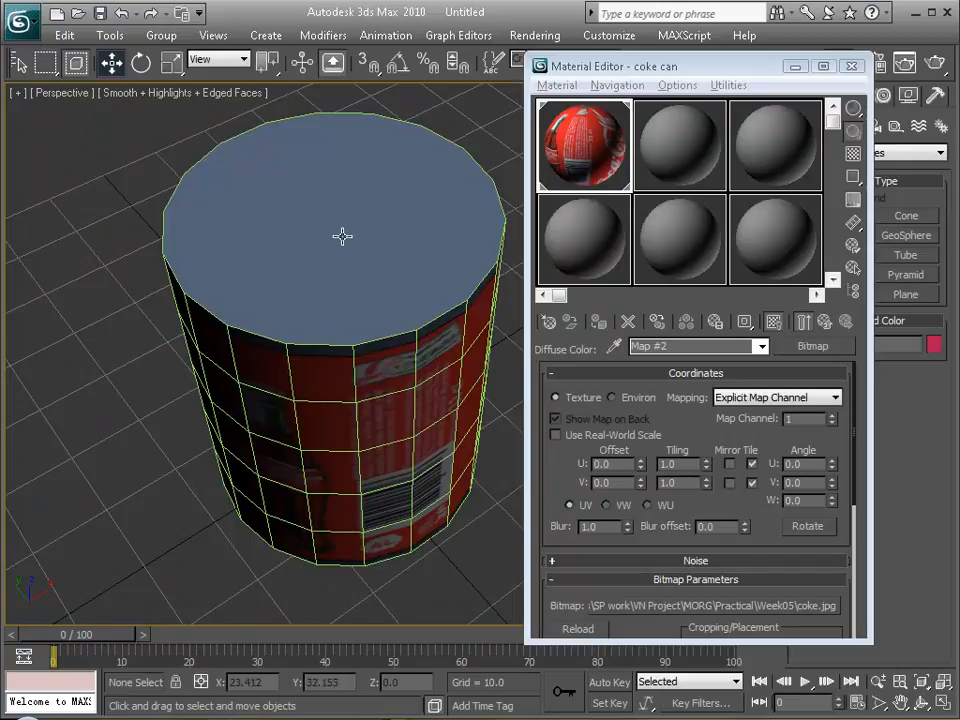
Hide the coke can map in the viewport and minimize the Material Editor.
middle_click_drag(377, 369, 310, 165, "alt")
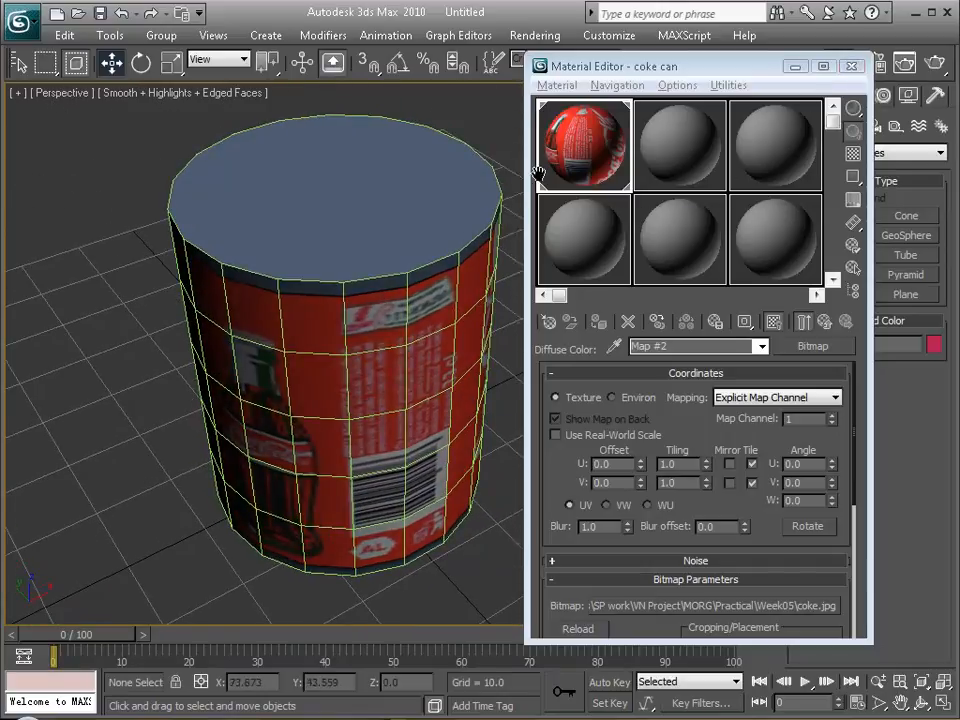
left_click_drag(688, 440, 709, 567)
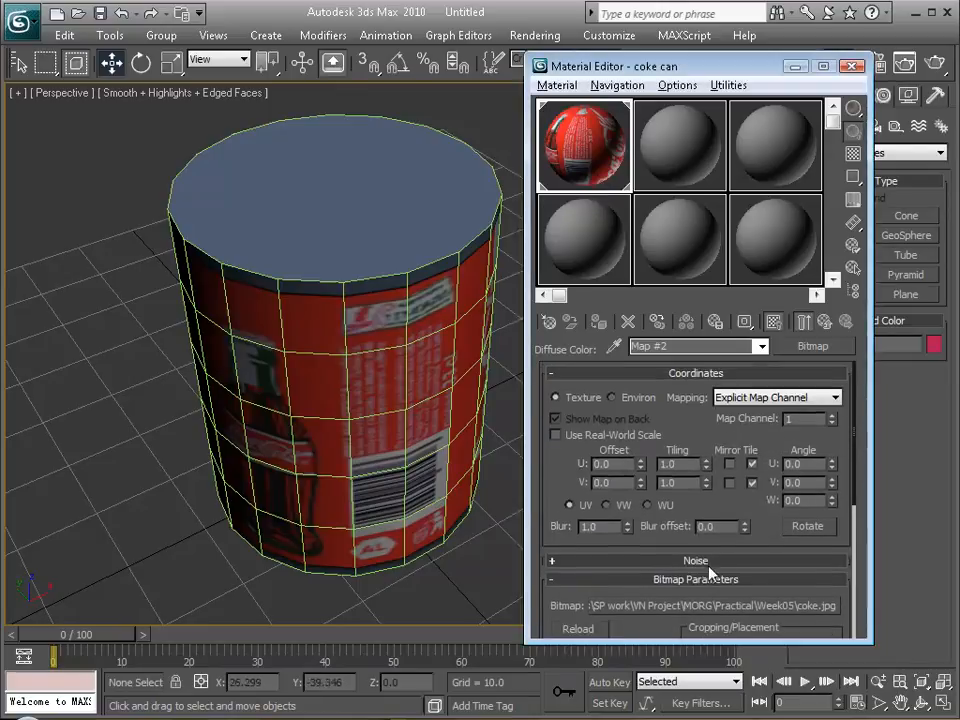
left_click(773, 321)
left_click_drag(778, 66, 738, 73)
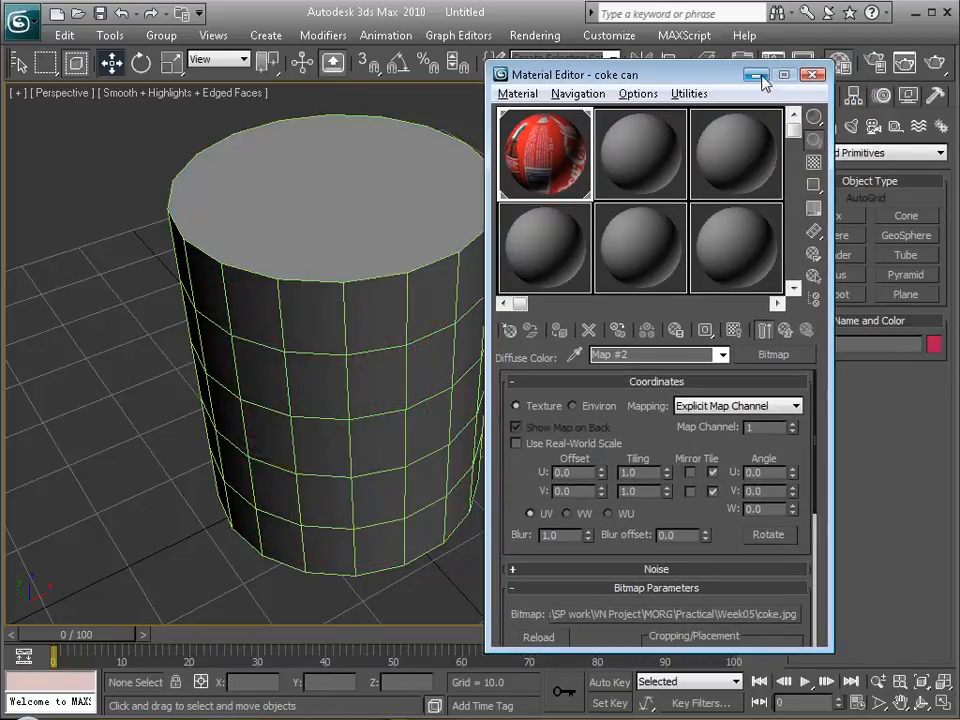
left_click(756, 73)
middle_click_drag(433, 414, 420, 350, "alt")
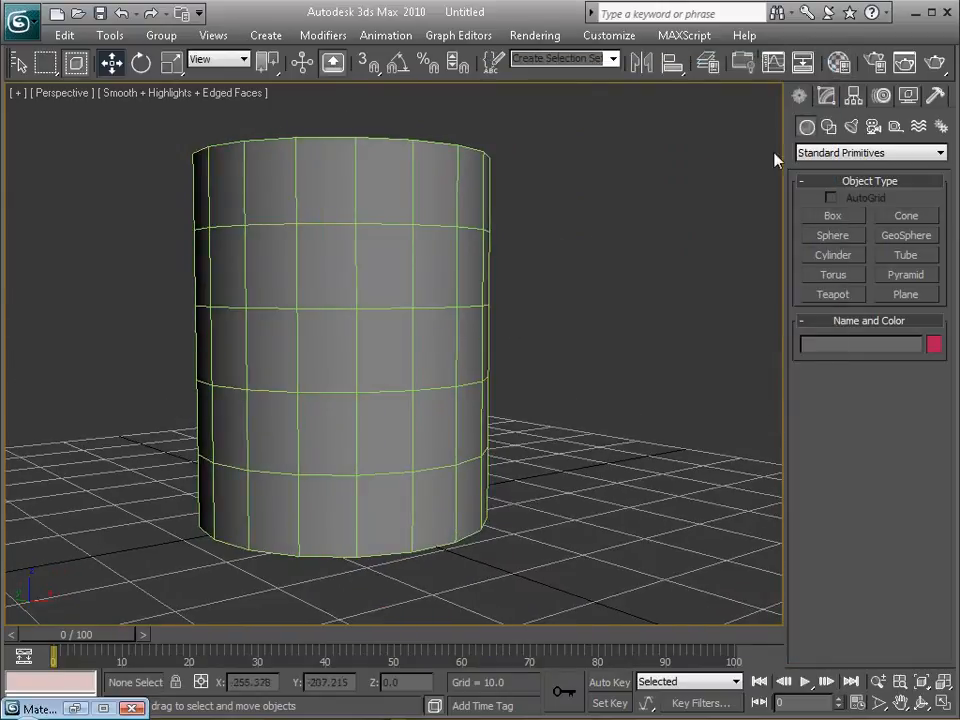
Convert the cylinder to an Editable Poly object.
left_click(827, 97)
left_click(381, 300)
middle_click_drag(381, 300, 399, 351, "alt")
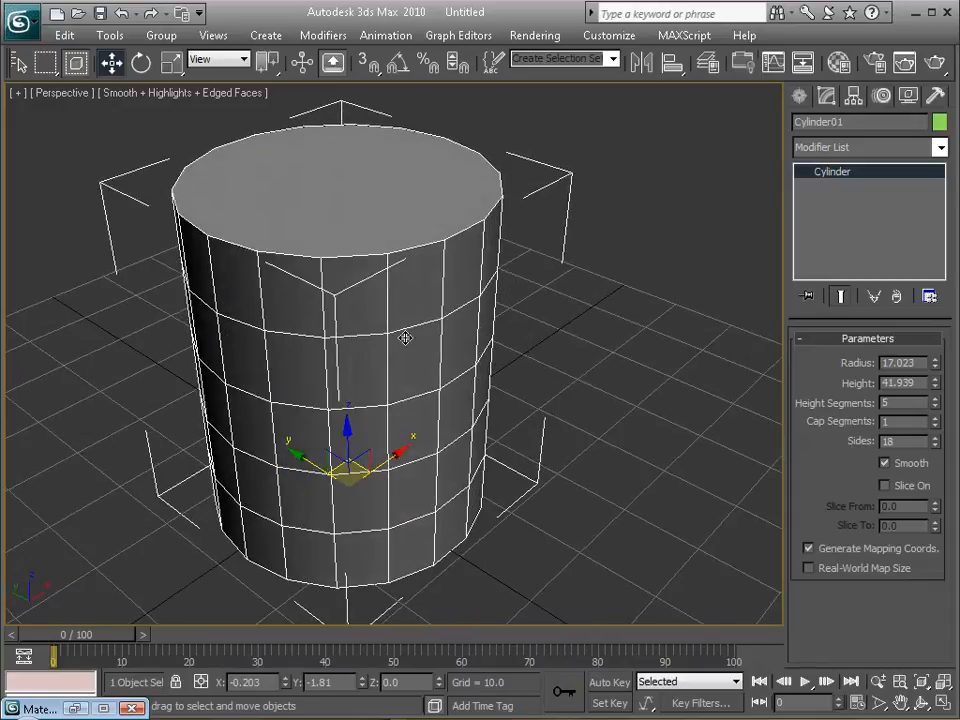
right_click(387, 200)
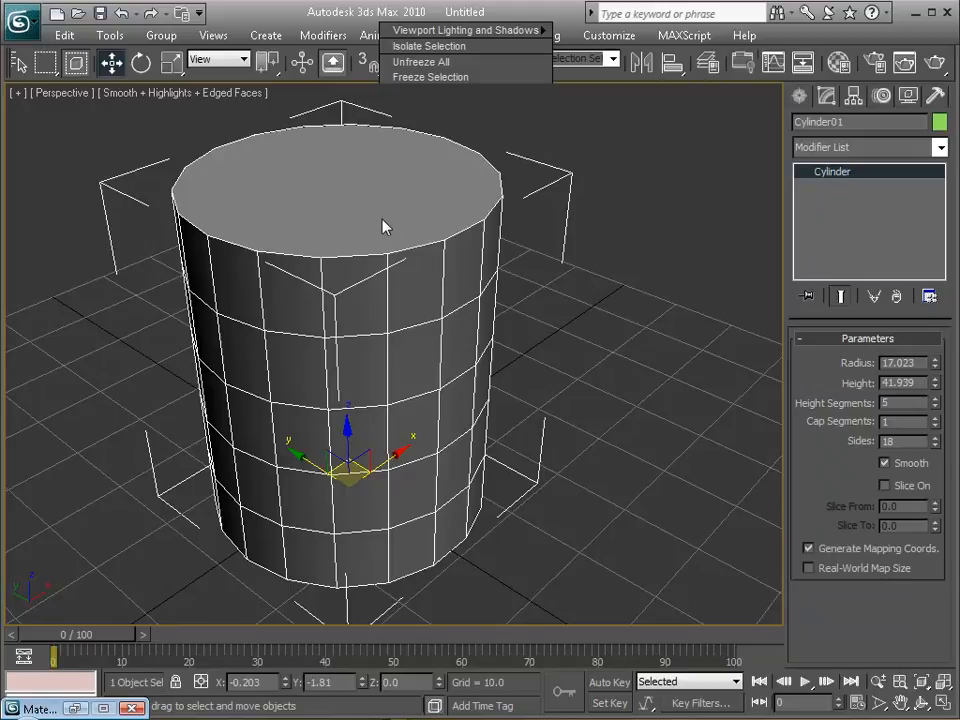
right_click(384, 226)
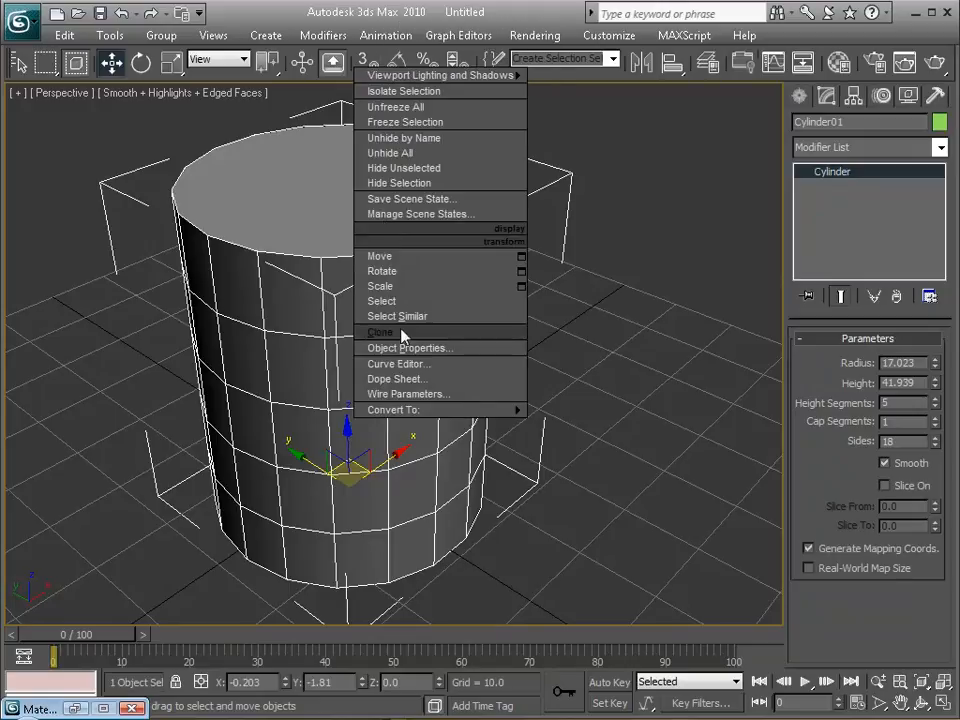
mouse_move(456, 409)
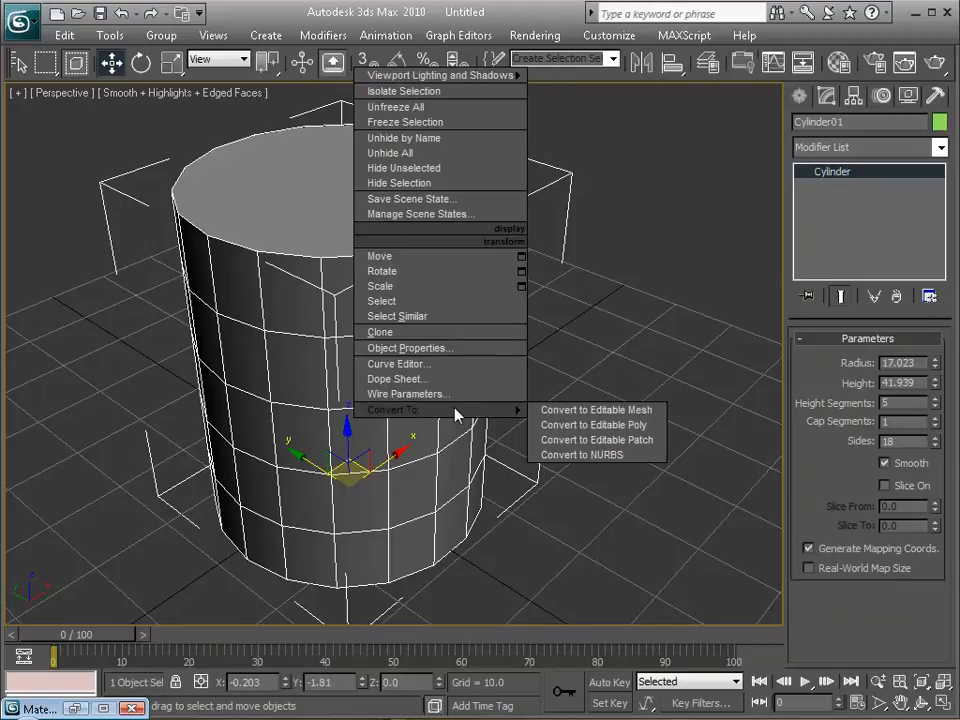
left_click(566, 425)
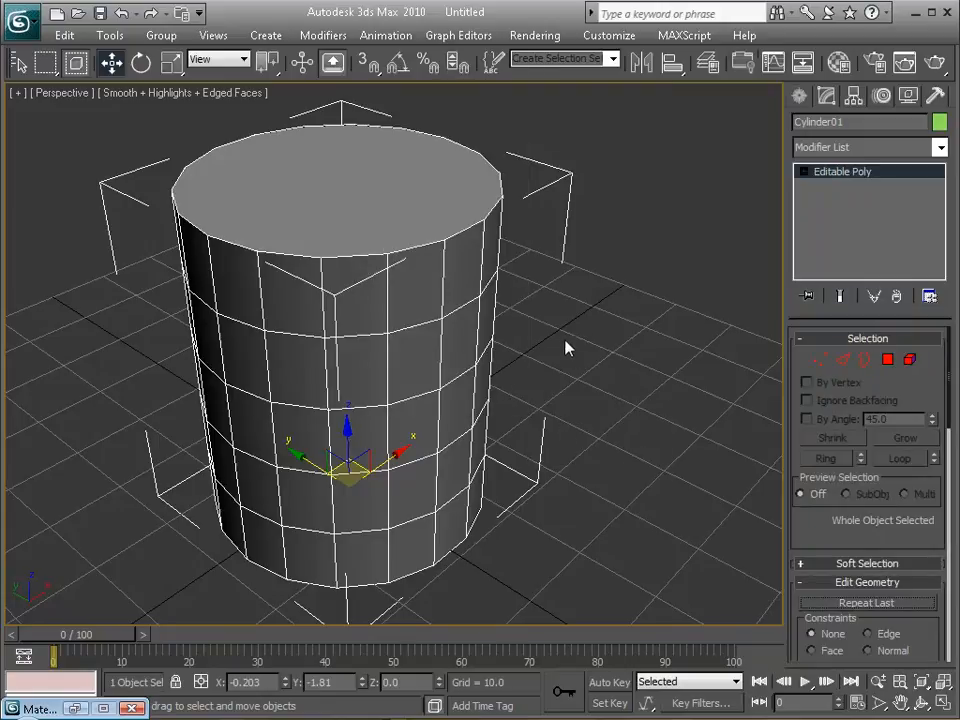
Bevel the cylinder's top polygon slightly upward and inward to form a chamfered edge.
left_click(889, 361)
left_click(429, 177)
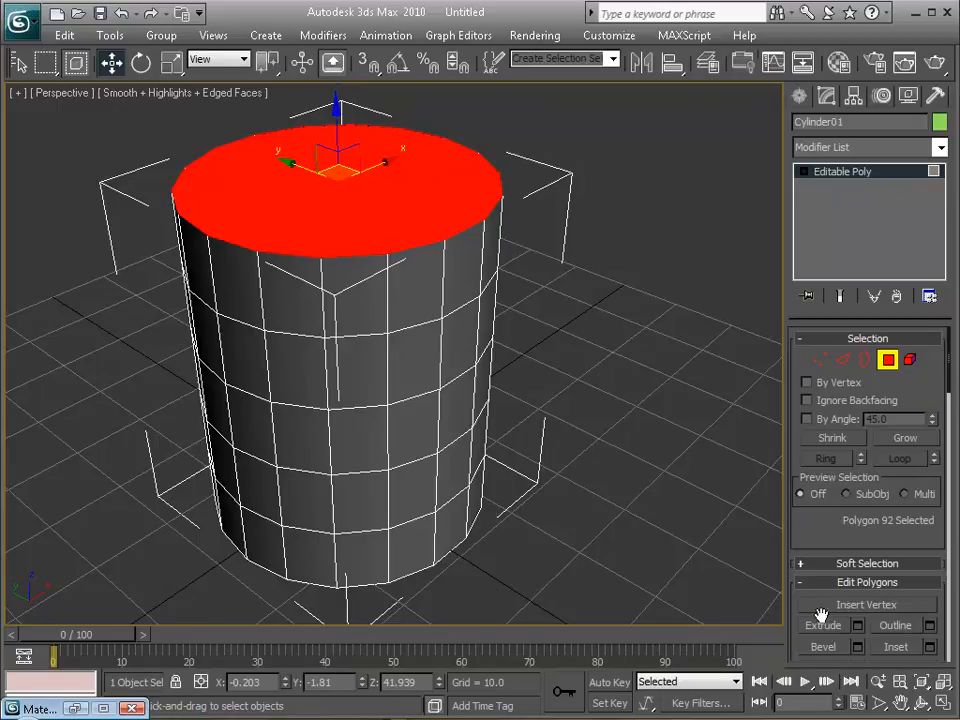
left_click(823, 647)
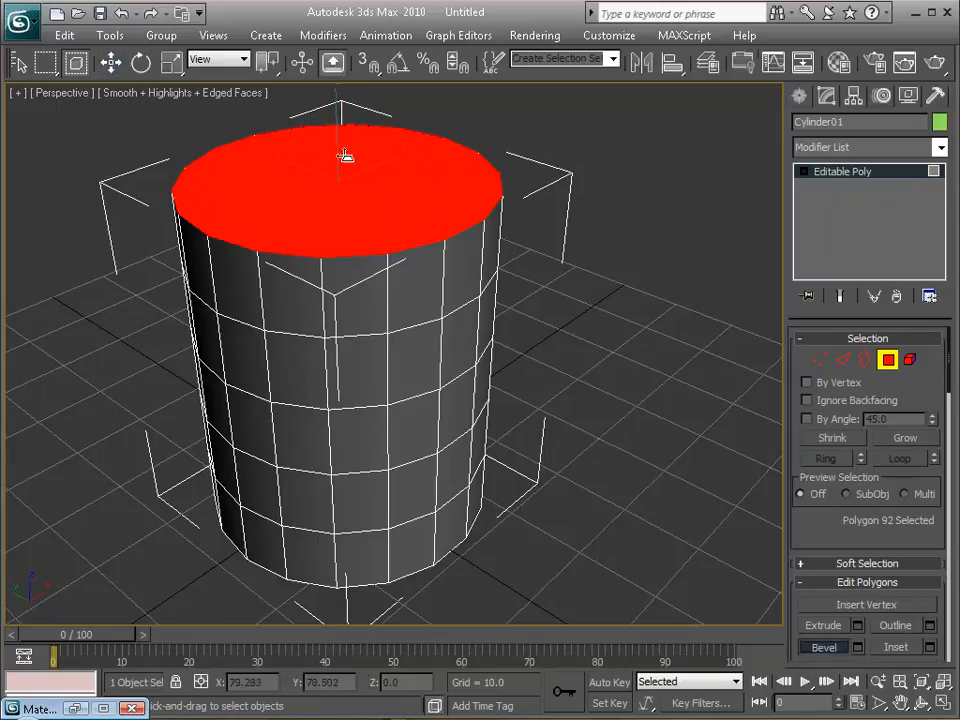
left_click_drag(377, 208, 380, 203)
left_click(377, 206)
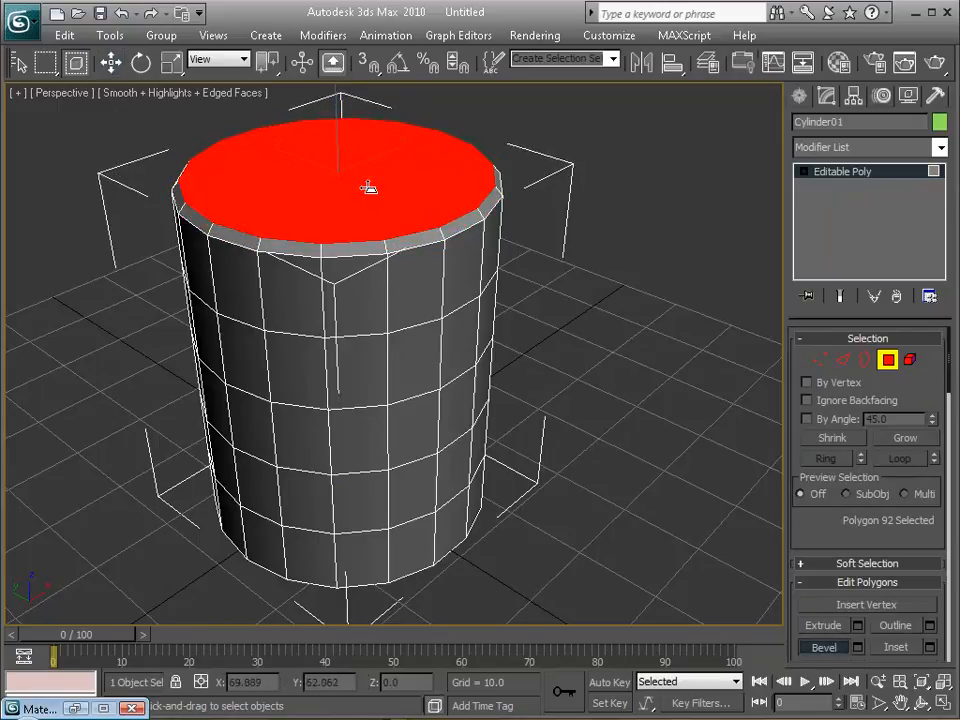
Bevel the top polygon down and inward to form a rim around a recessed lid, and finish polygon editing.
left_click_drag(369, 187, 369, 194)
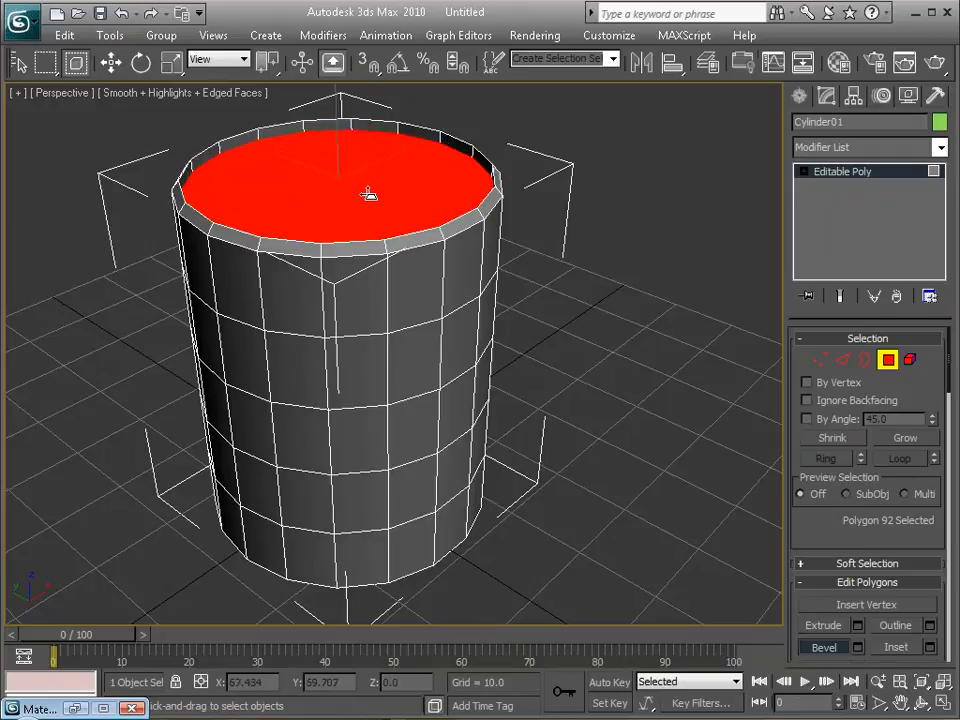
left_click(366, 204)
left_click_drag(364, 184, 364, 190)
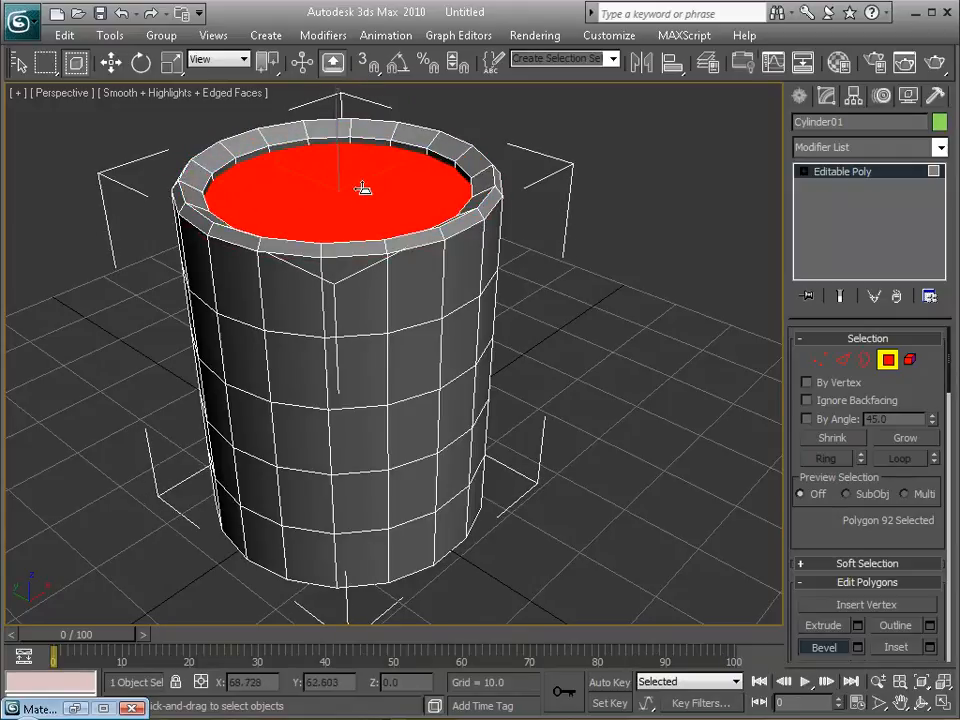
key("w")
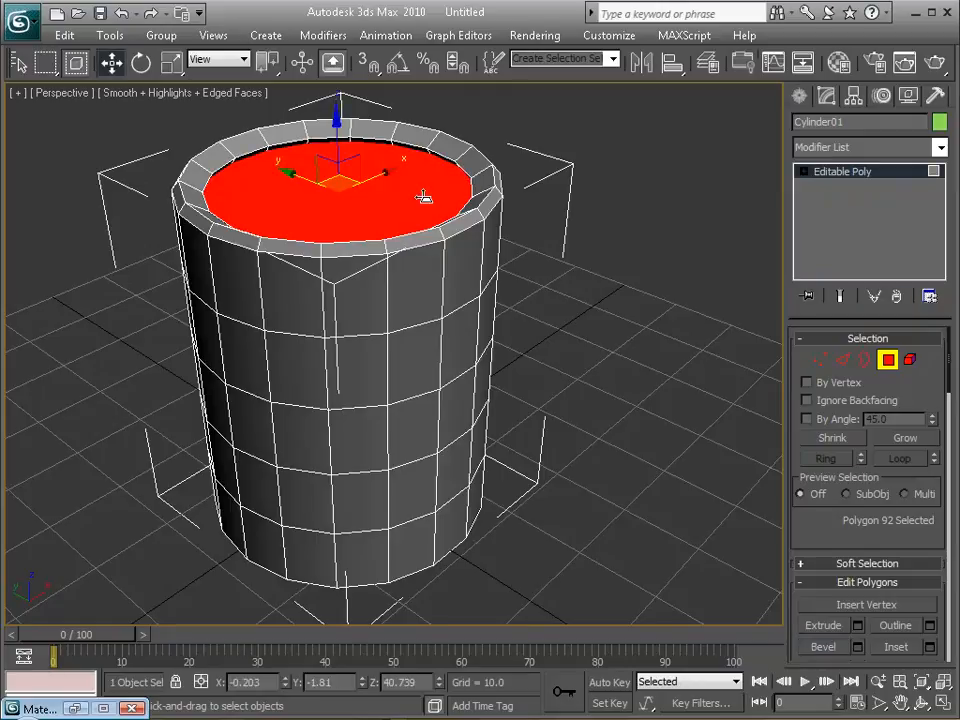
mouse_move(434, 220)
middle_mouse_down("alt")
mouse_move(444, 234)
mouse_move(439, 223)
middle_mouse_up("alt")
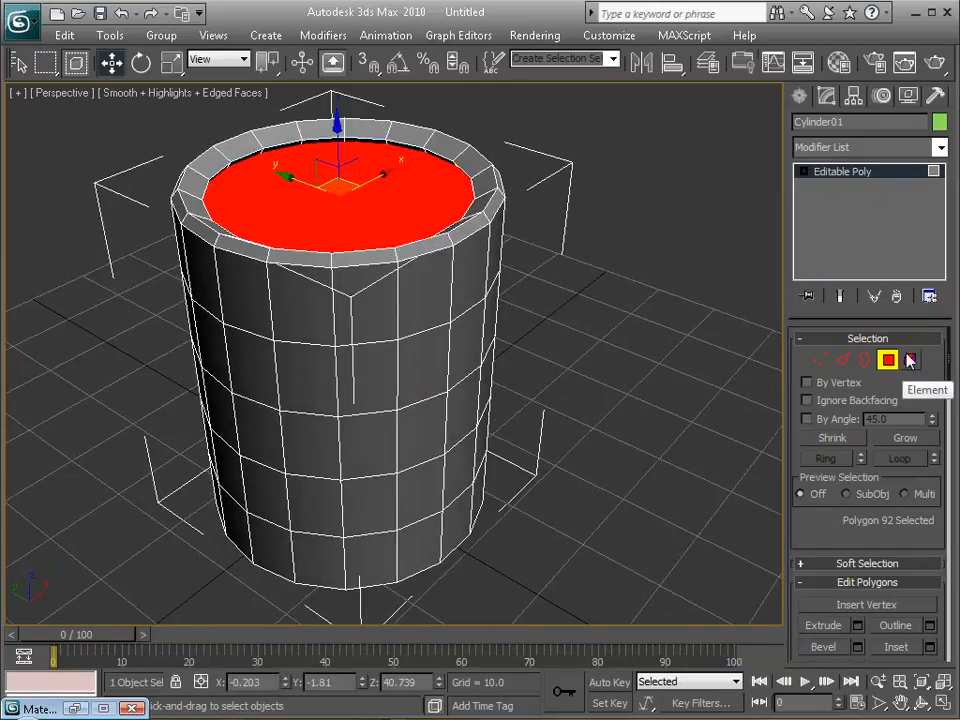
left_click(886, 177)
left_click(564, 259)
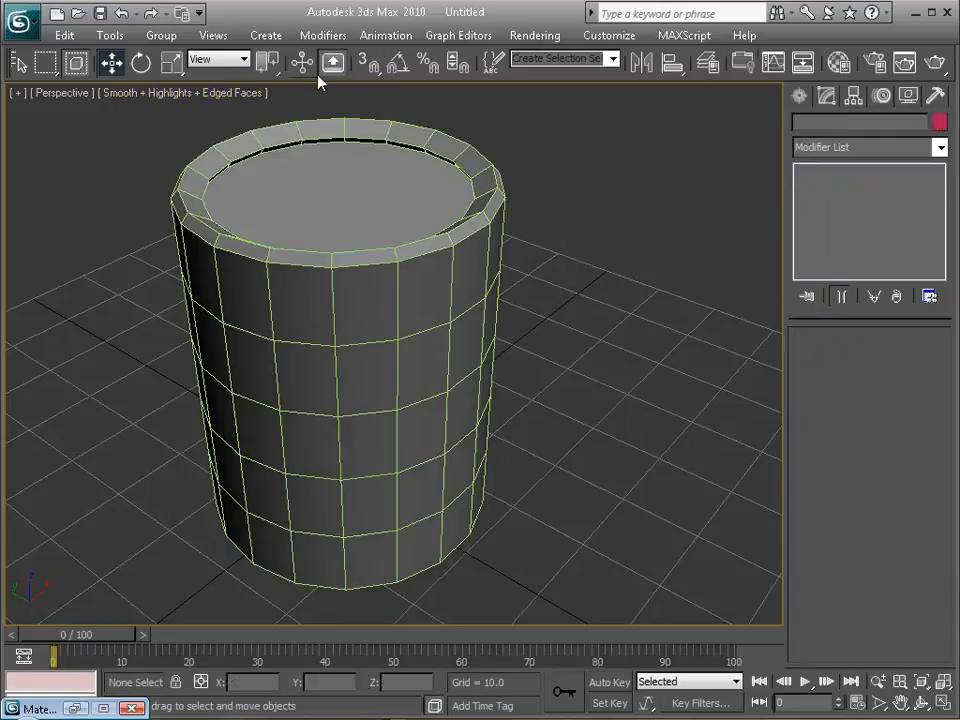
Show the coke can map on the beveled can in the viewport again, inspect the lid, and close the Material Editor.
left_click(411, 283)
mouse_move(405, 309)
middle_mouse_down("alt")
mouse_move(407, 268)
mouse_move(390, 306)
middle_mouse_up("alt")
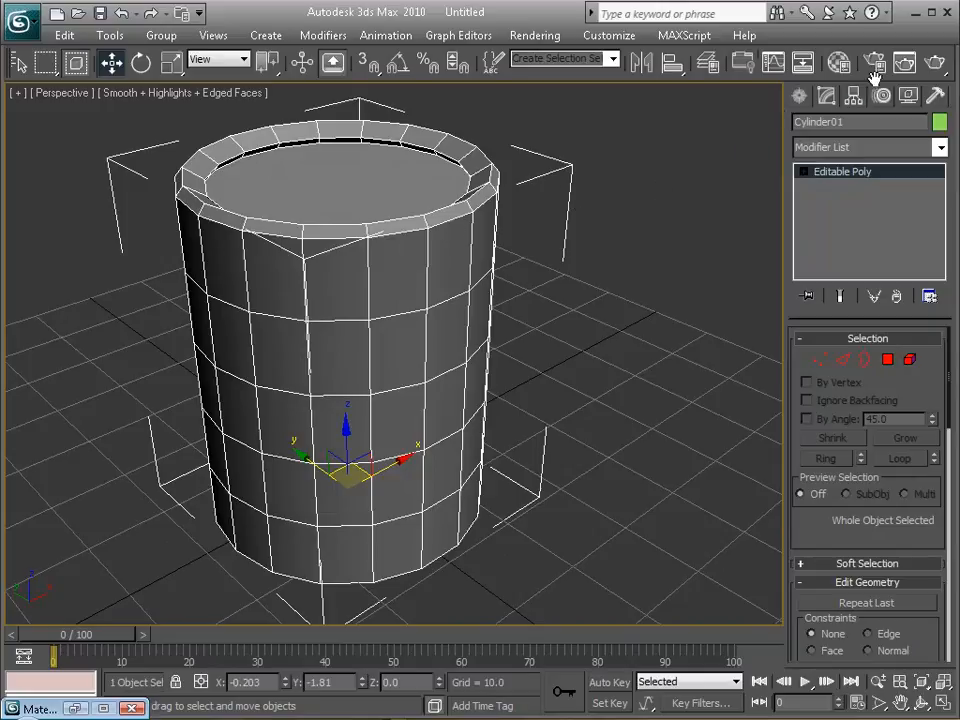
left_click(838, 62)
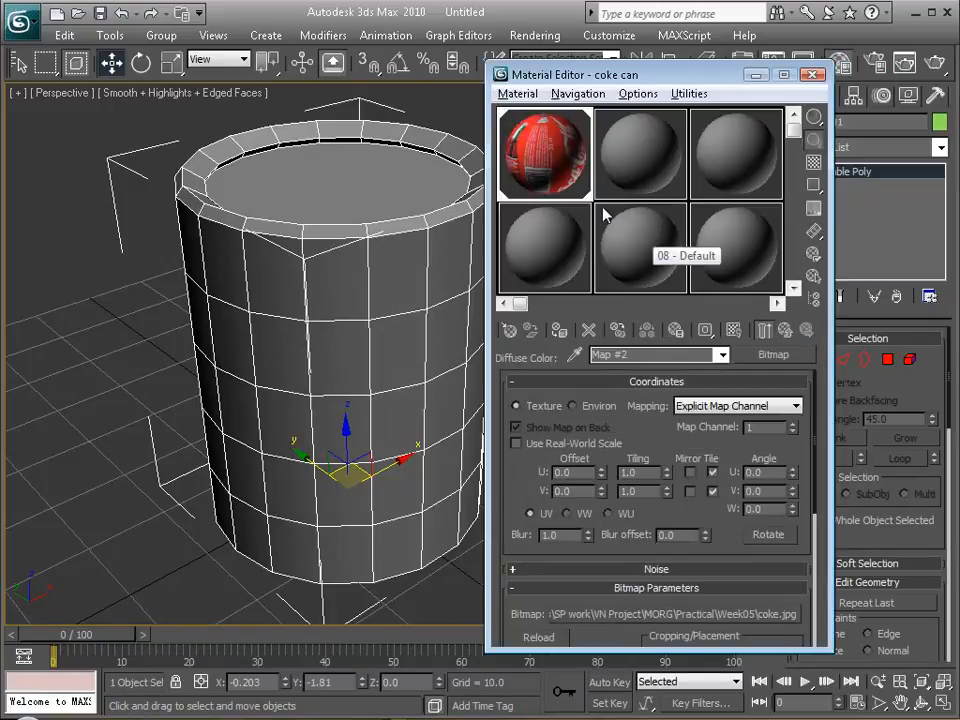
left_click(734, 332)
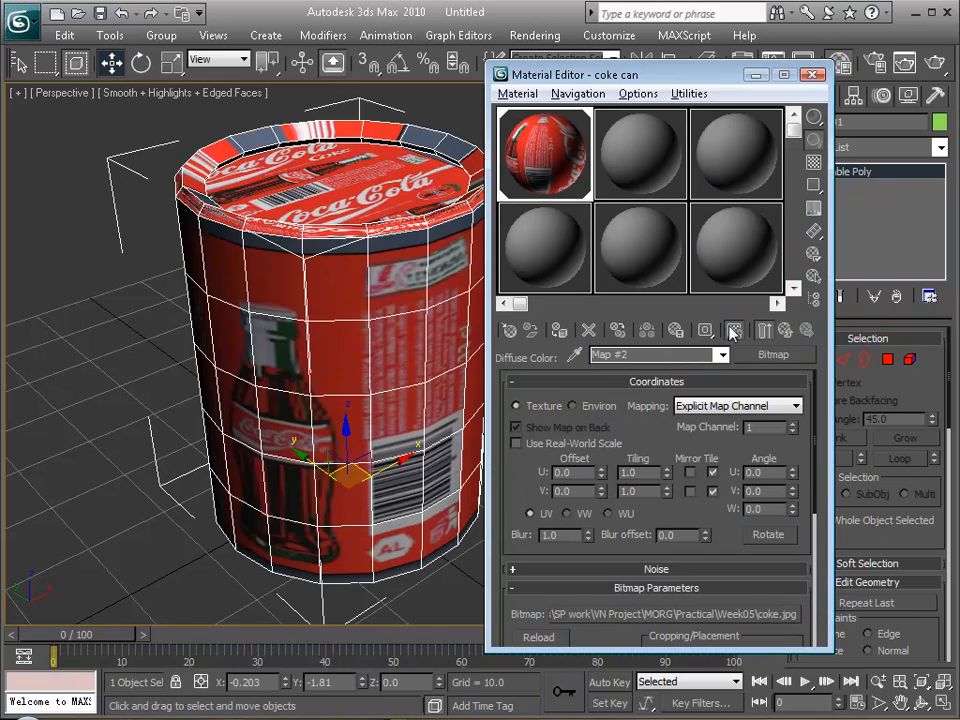
middle_click_drag(283, 300, 333, 203, "alt")
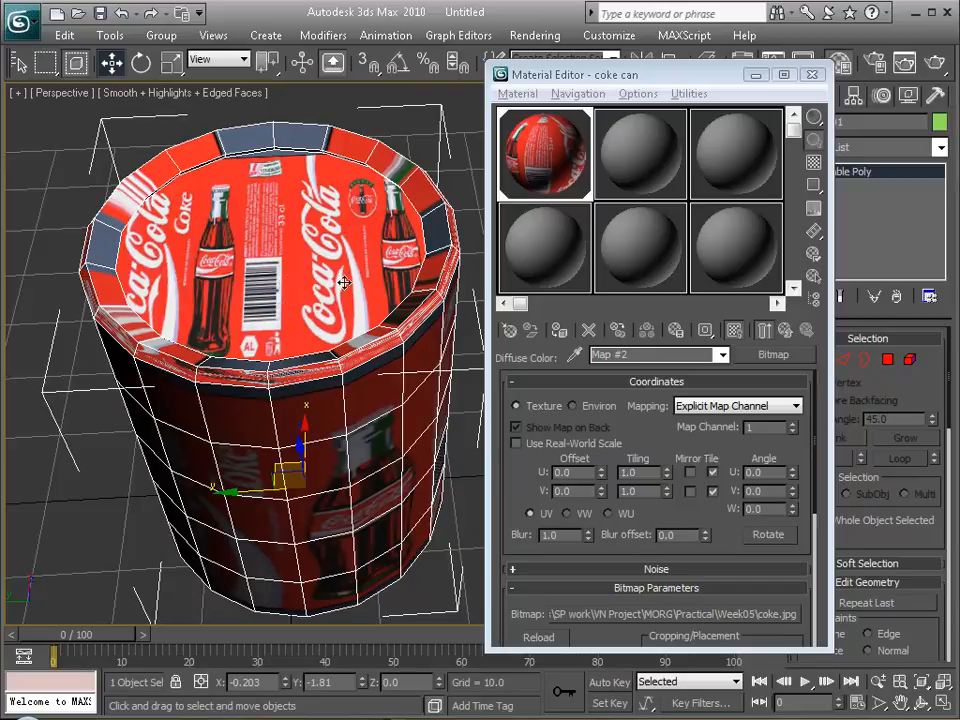
middle_click_drag(255, 233, 430, 257, "alt")
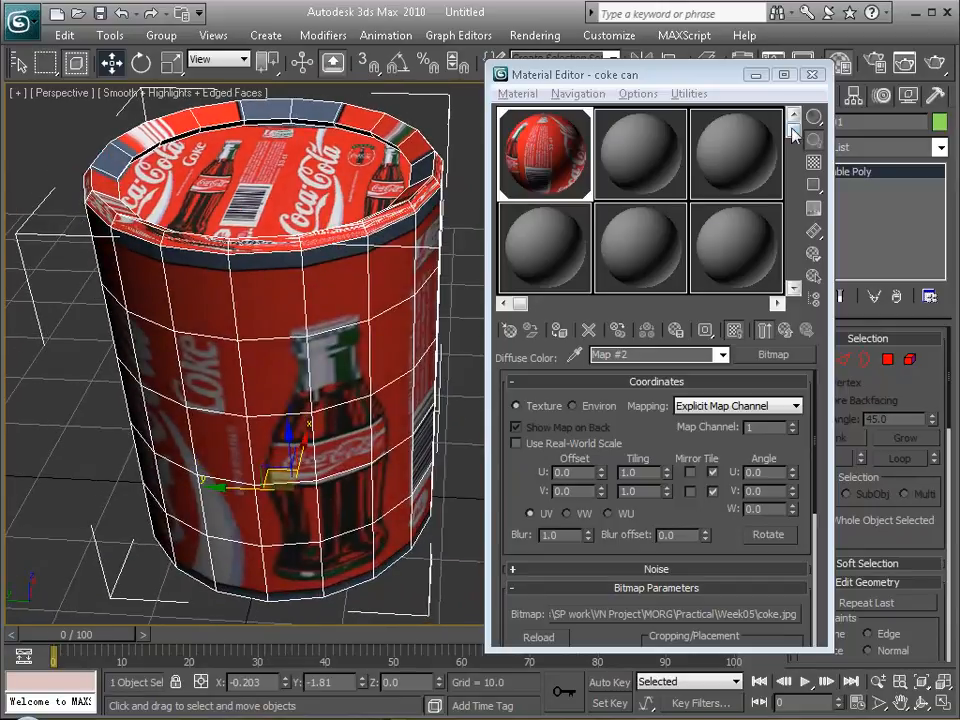
left_click(815, 76)
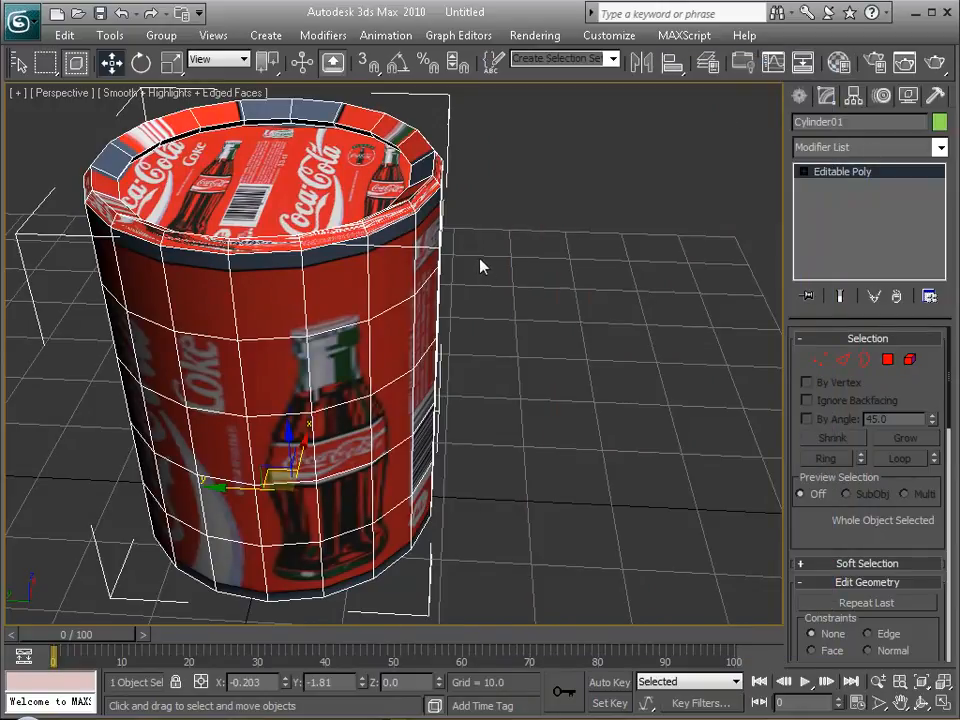
Add an Unwrap UVW modifier to the can and open its UVs for editing.
left_click(940, 148)
left_click_drag(943, 205, 940, 525)
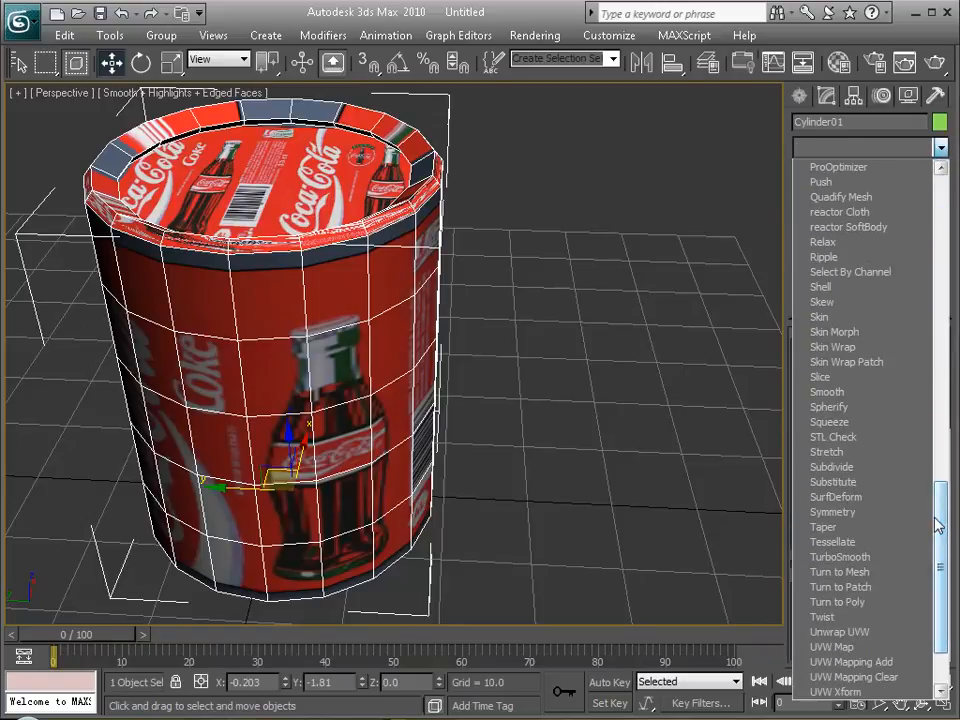
left_click(896, 634)
left_click_drag(823, 371, 826, 150)
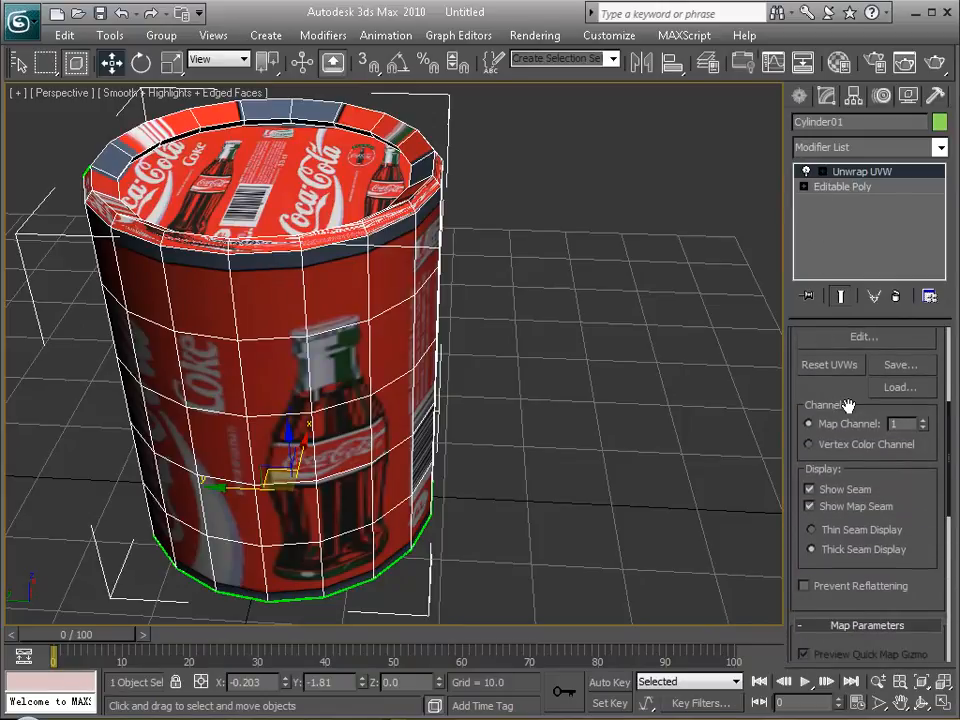
left_click_drag(922, 507, 928, 552)
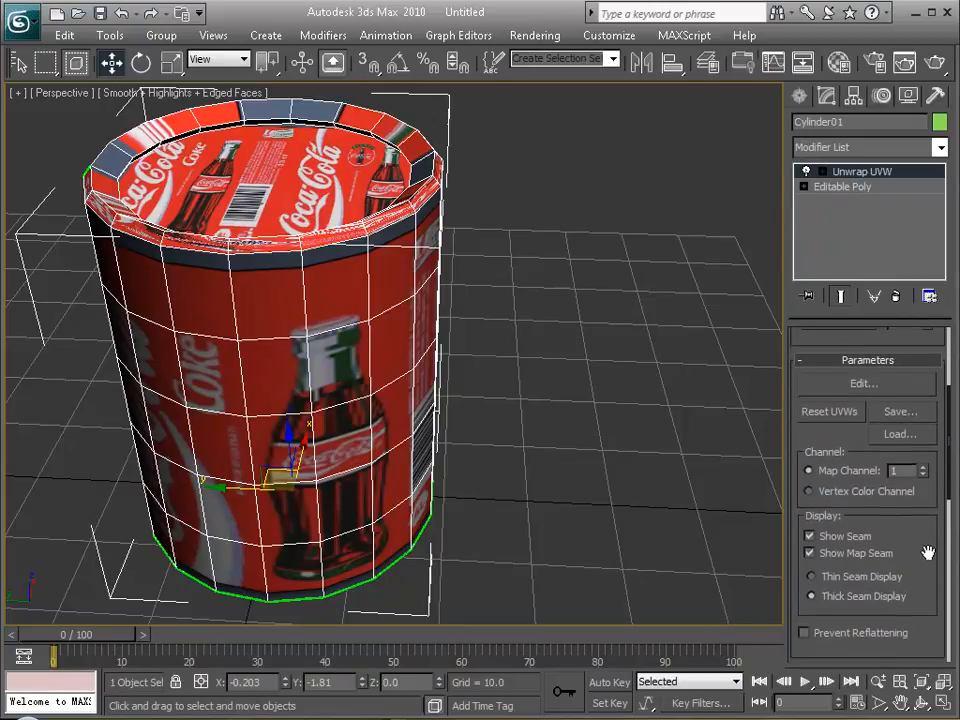
left_click(884, 385)
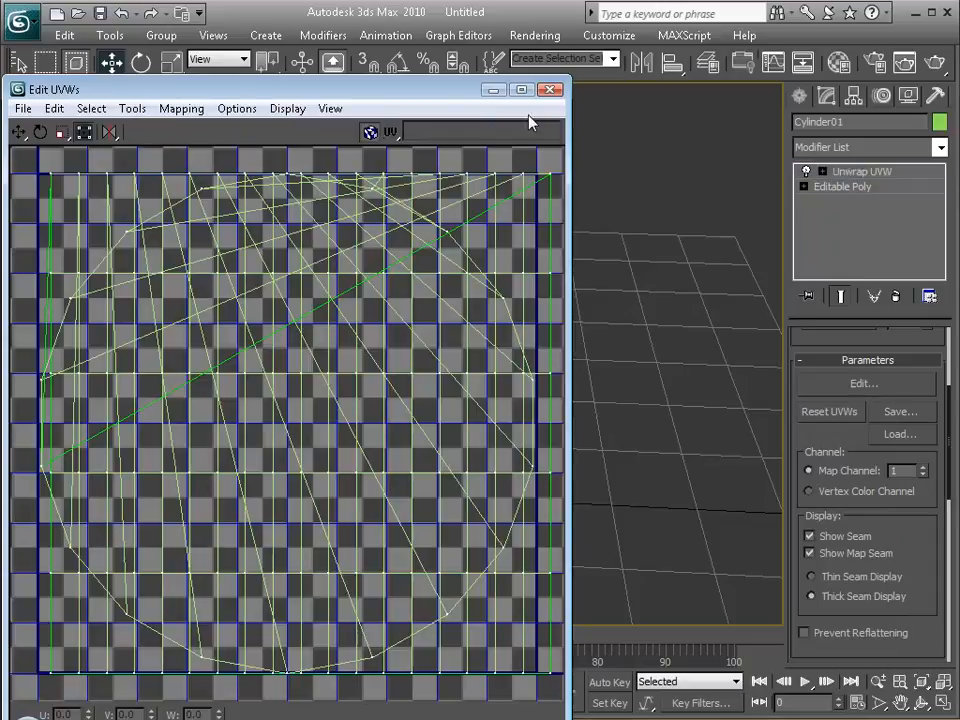
left_click_drag(450, 90, 715, 14)
Display Map #2 (coke.jpg) behind the UVs and remove that texture from the UV editor's background.
left_click(810, 54)
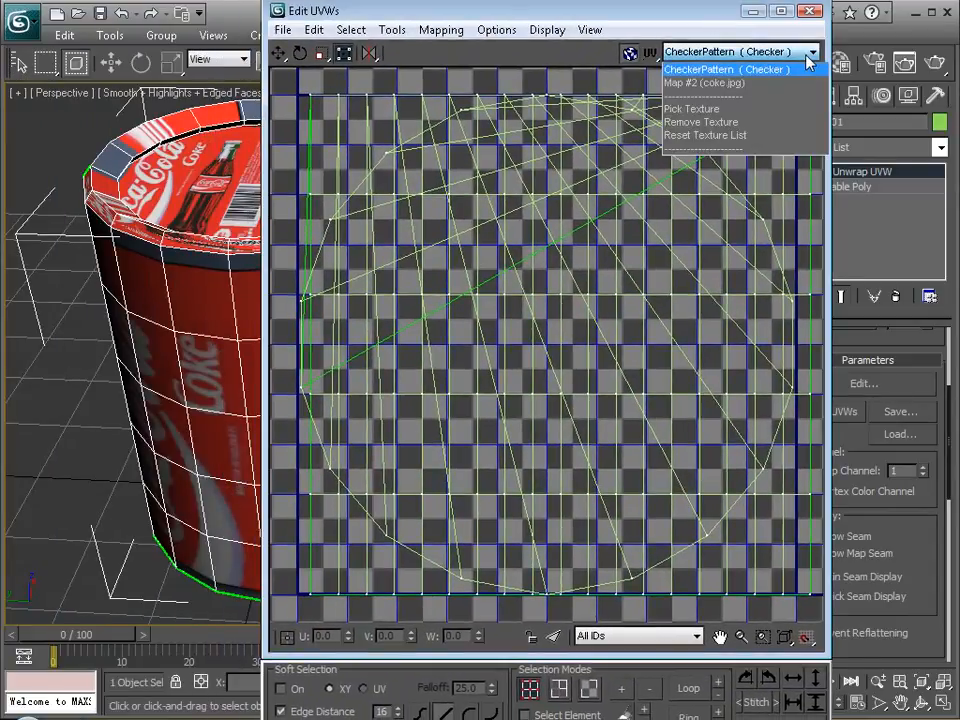
left_click(797, 84)
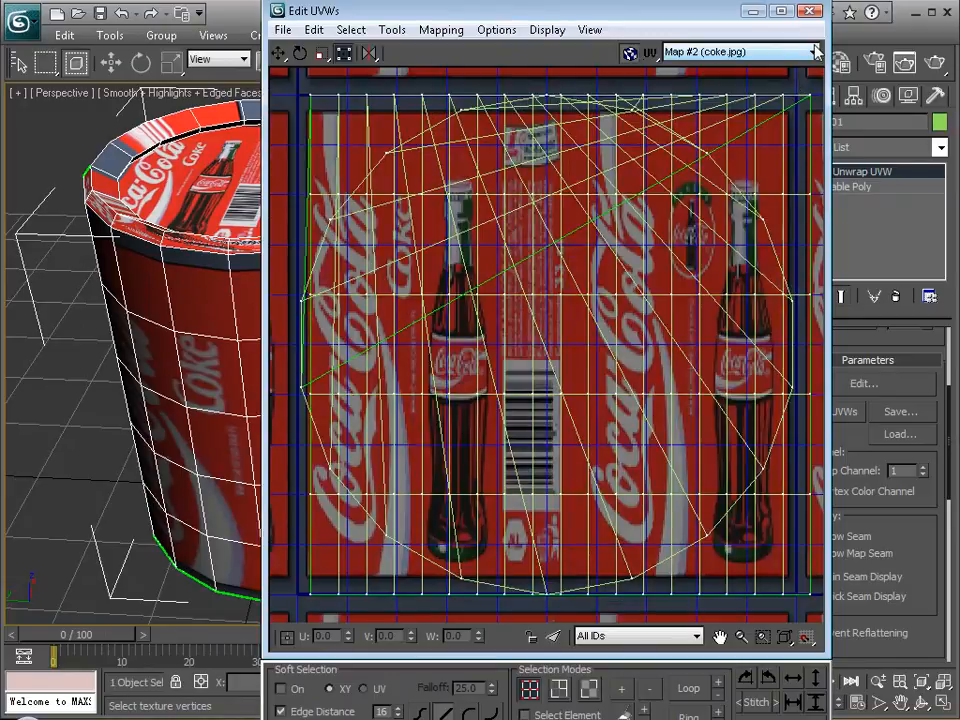
left_click(806, 52)
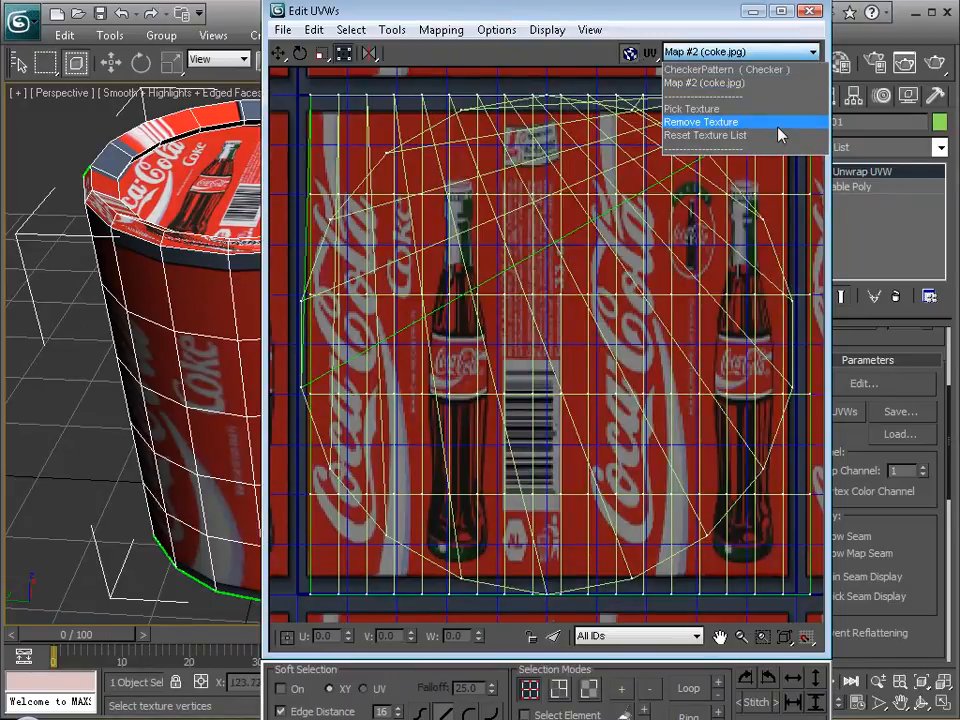
left_click(780, 122)
left_click(806, 52)
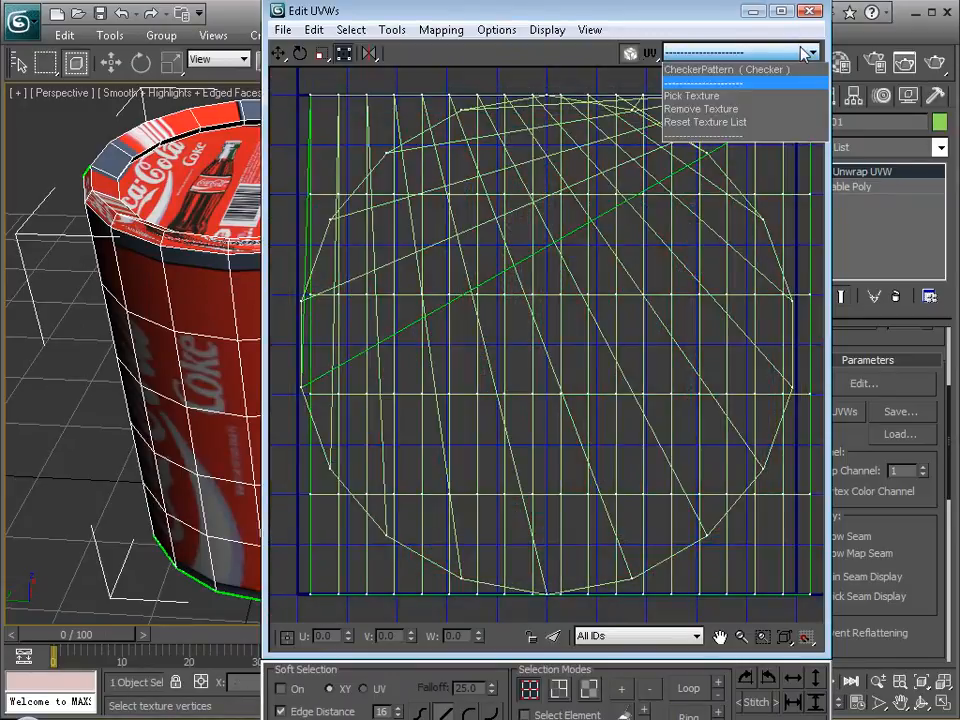
left_click(690, 14)
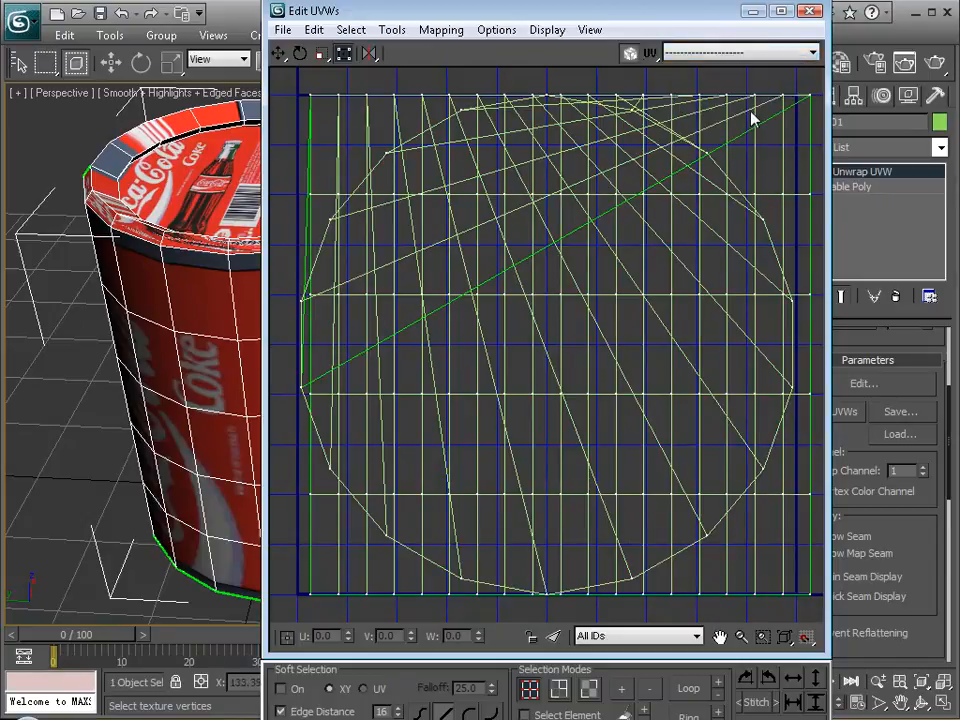
middle_click_drag(648, 220, 637, 216)
scroll(637, 216, "down", 1)
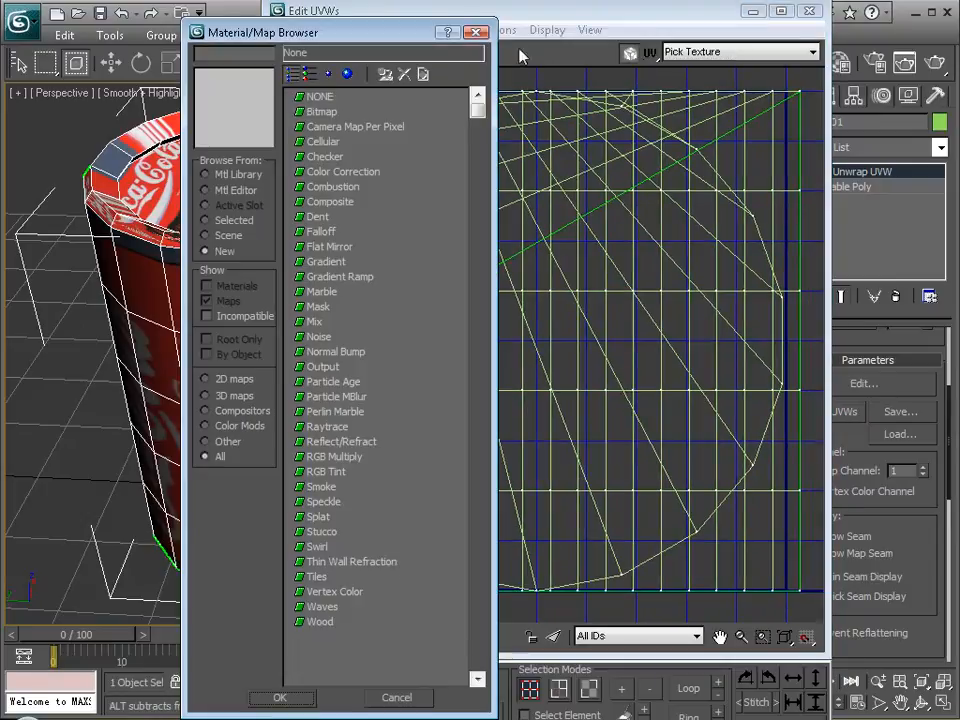
key("Escape")
Dismiss the map browser and select all of the can's UV vertices in the UV editor with the Move tool.
scroll(583, 246, "down", 2)
scroll(583, 246, "down", 2)
scroll(581, 244, "up", 4)
left_click_drag(577, 12, 528, 26)
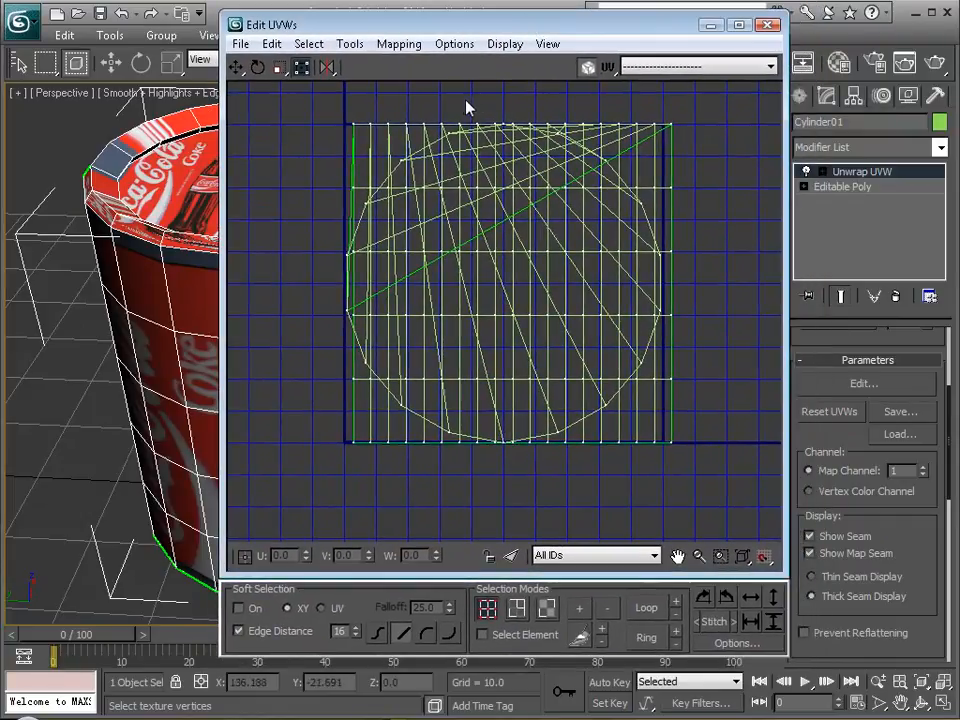
left_click(237, 67)
left_click_drag(319, 107, 698, 430)
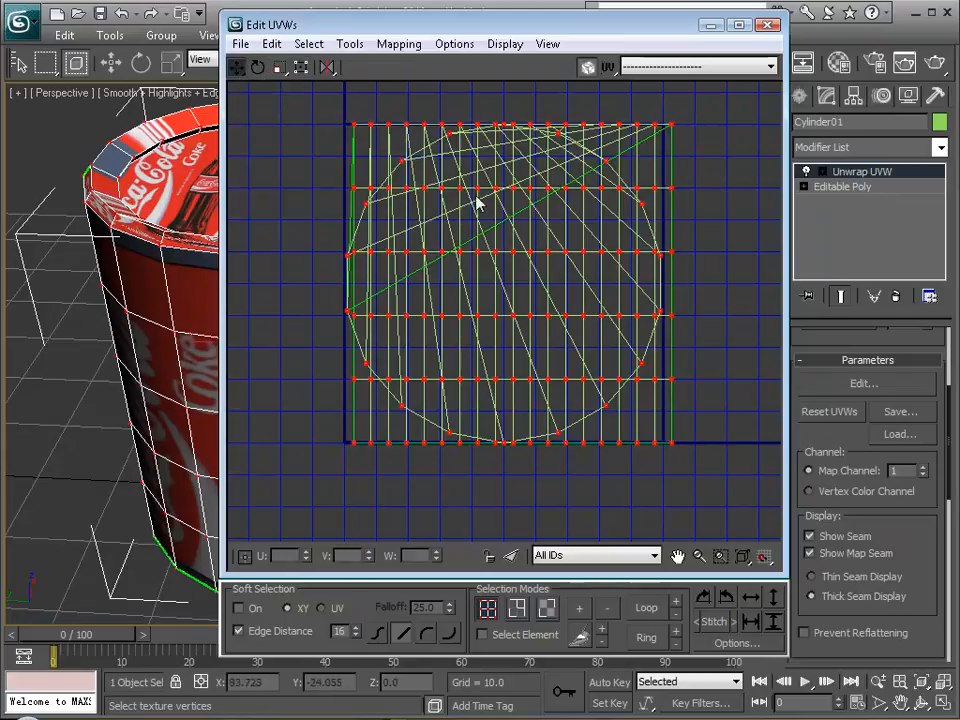
Move the UV editor off the can, switch it to face selection and select the whole UV layout.
left_click_drag(305, 24, 381, 38)
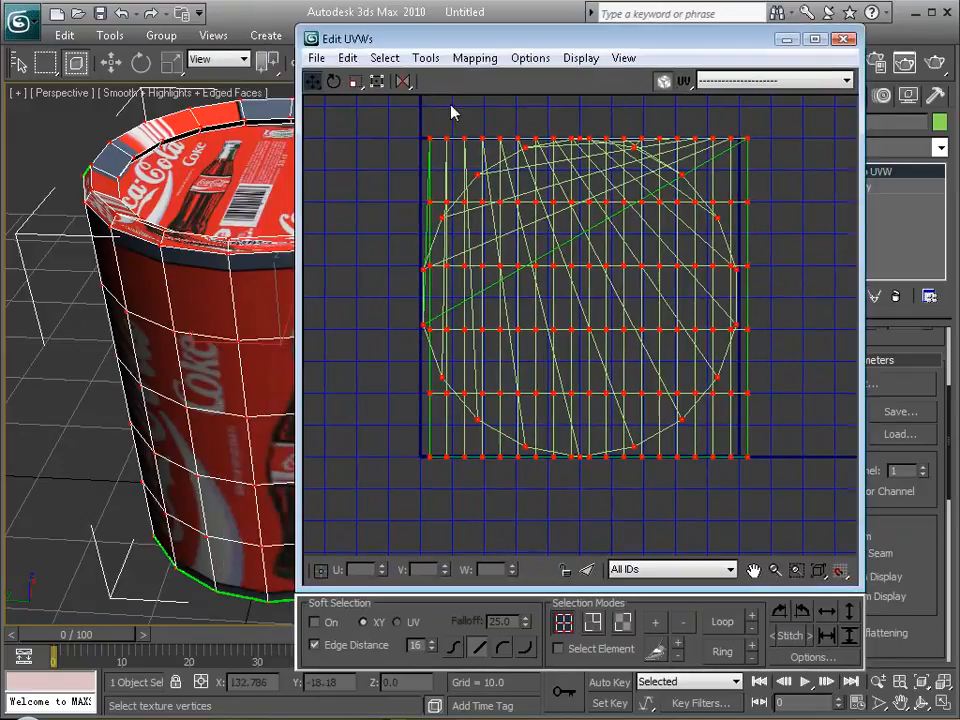
scroll(188, 278, "down", 5)
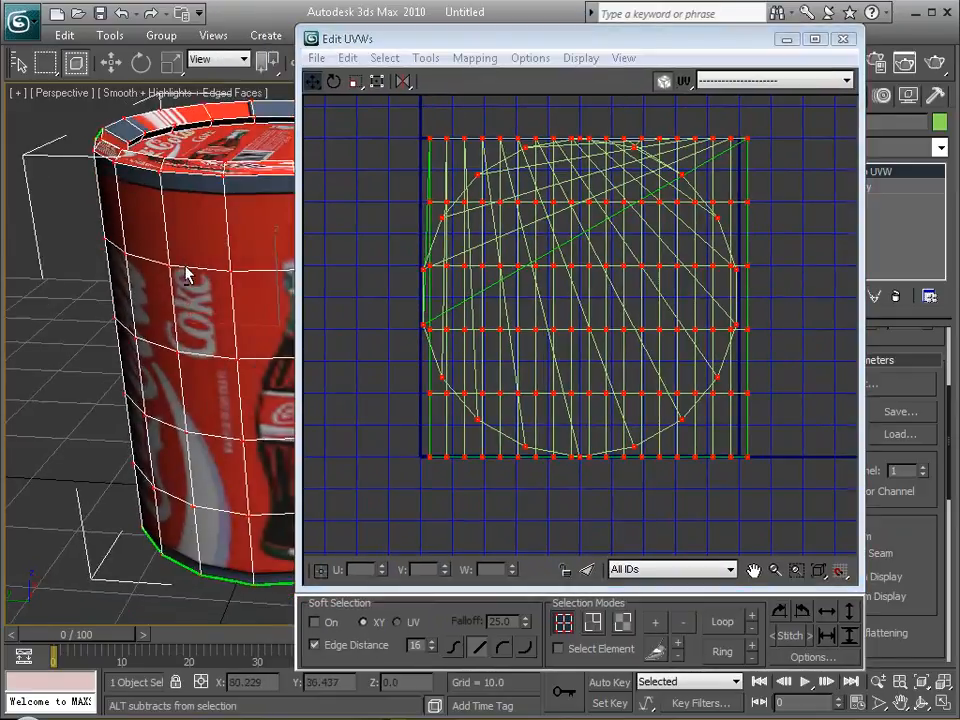
middle_click_drag(171, 270, 405, 227, "alt")
middle_click_drag(405, 227, 385, 229)
mouse_move(274, 268)
middle_mouse_down("alt")
mouse_move(257, 274)
mouse_move(262, 268)
middle_mouse_up("alt")
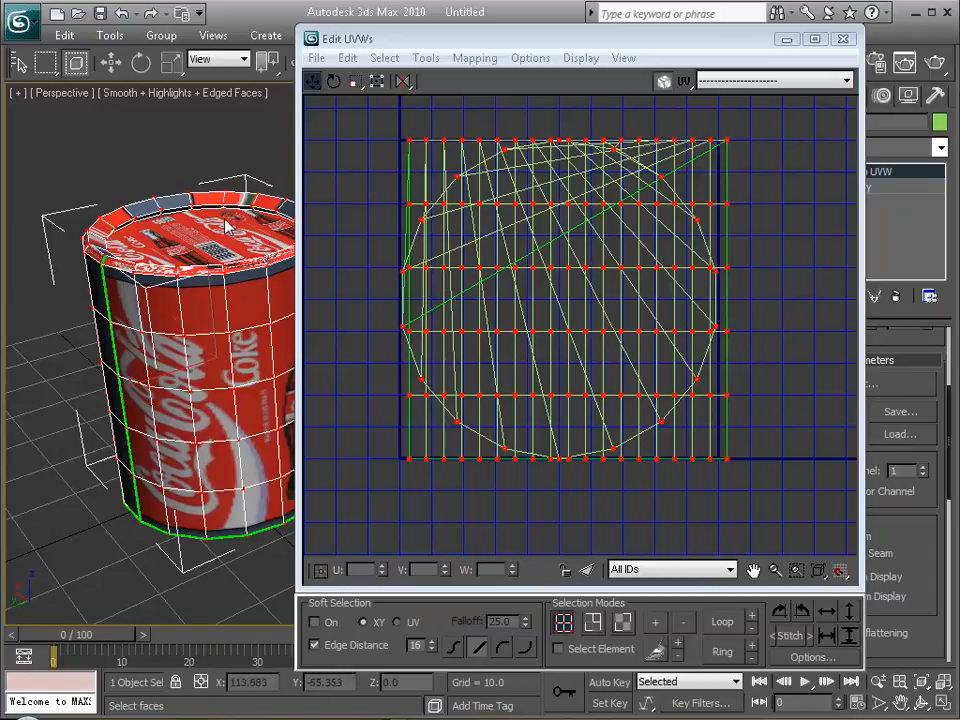
middle_click_drag(213, 232, 197, 196, "alt")
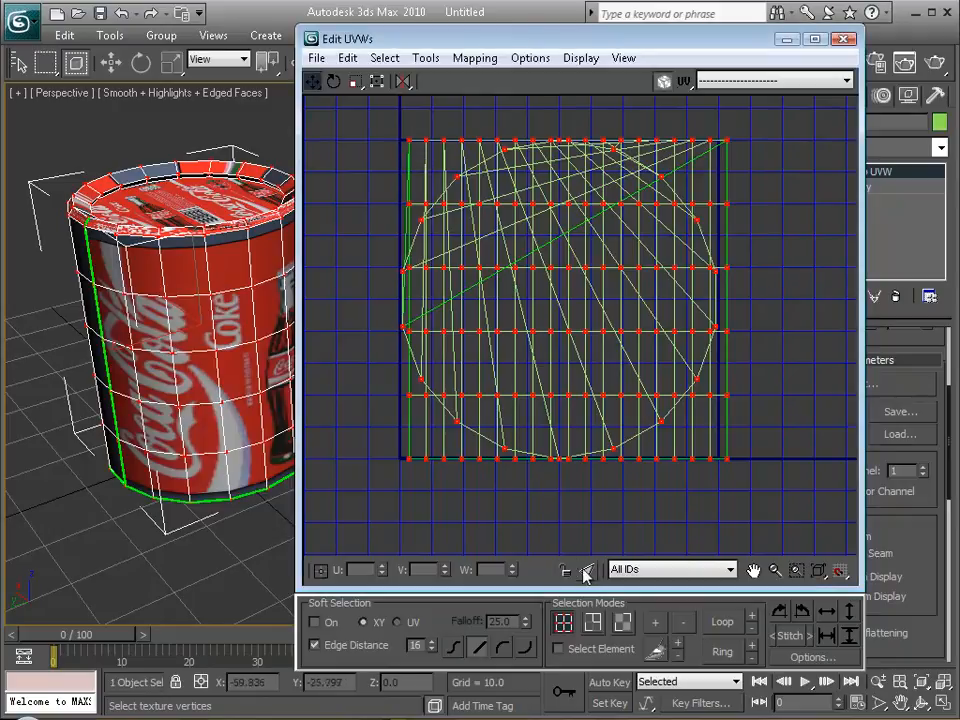
left_click(623, 622)
left_click_drag(377, 111, 770, 490)
Pick individual faces on the can's side and its lid to see where each sits in the UV layout.
left_click(200, 268)
left_click(194, 322)
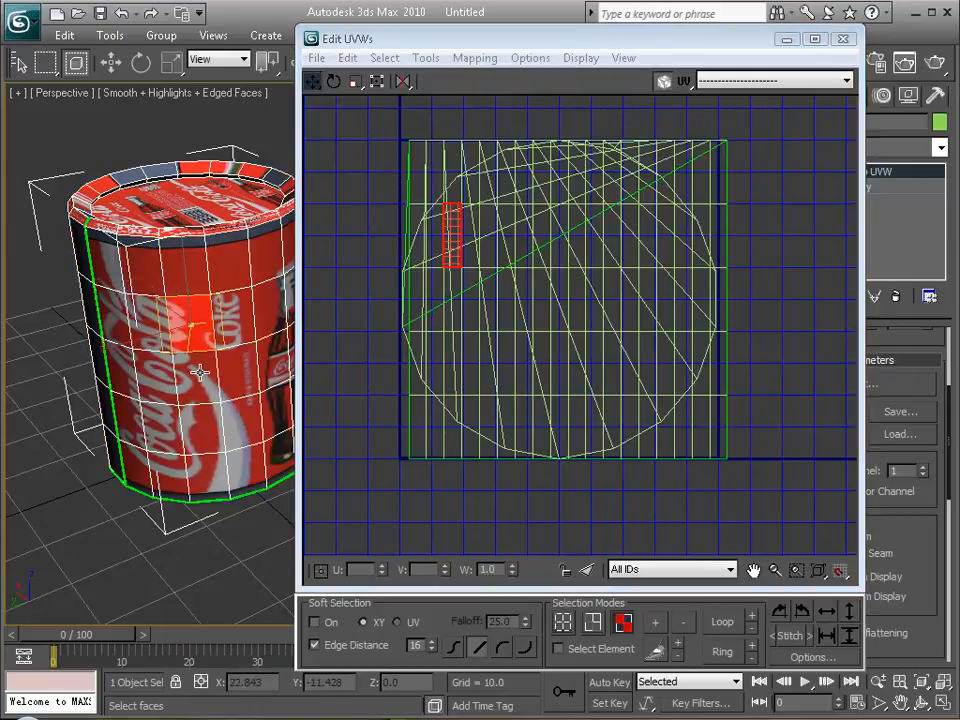
left_click(196, 372)
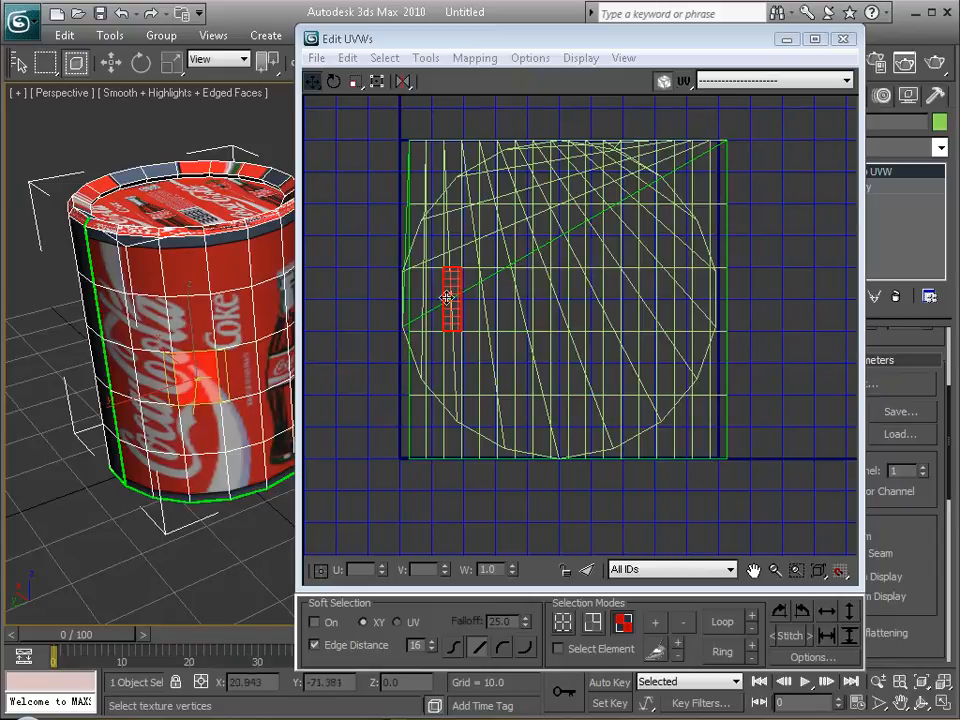
left_click(242, 420)
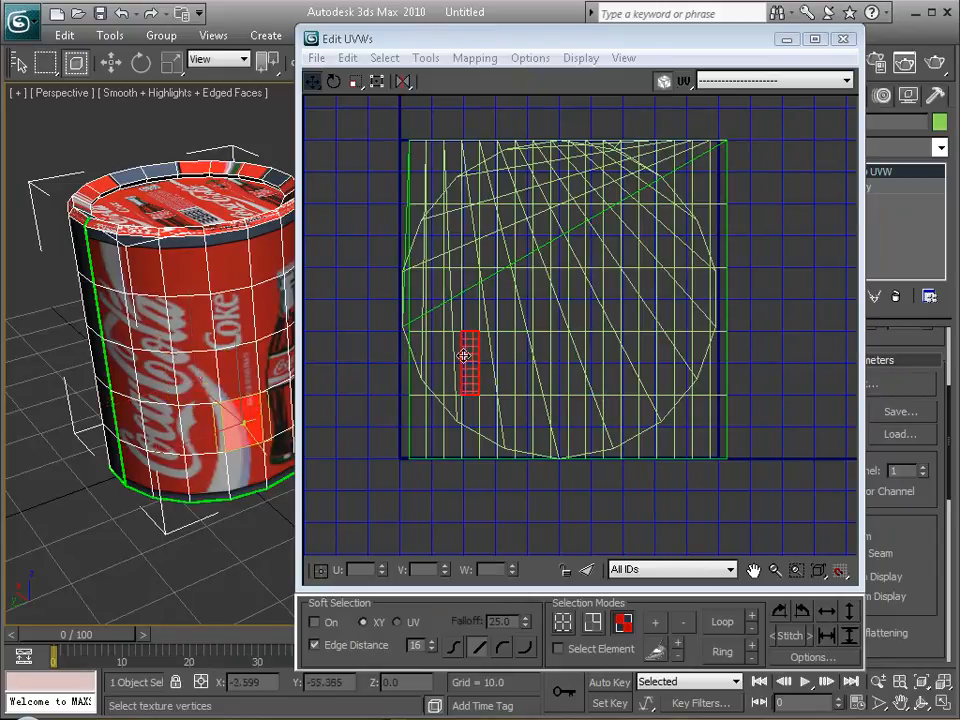
left_click(141, 272)
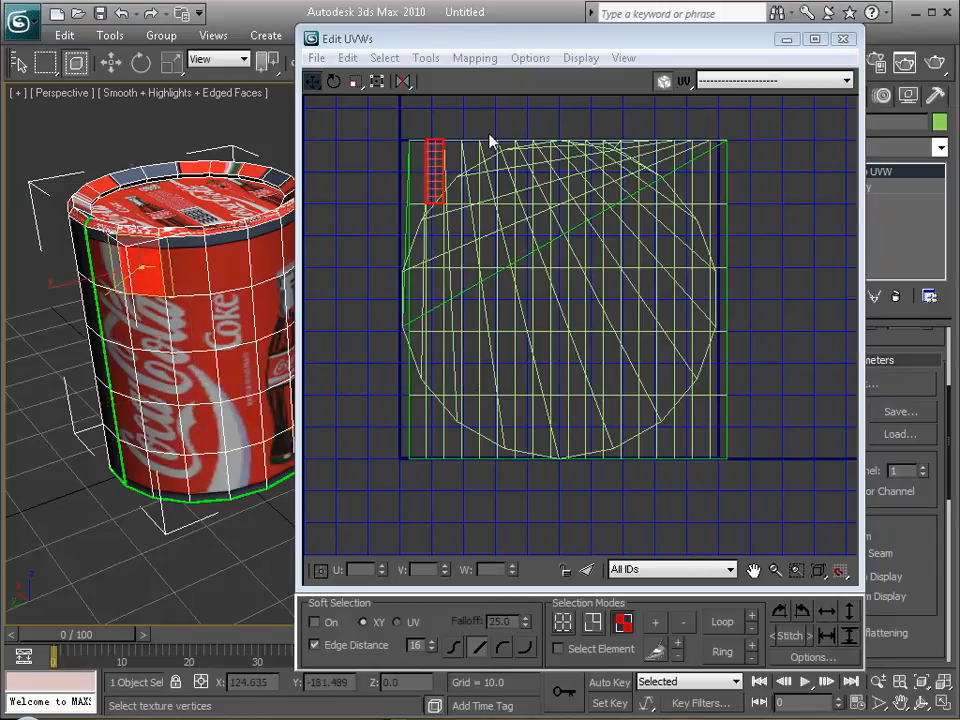
left_click(145, 185)
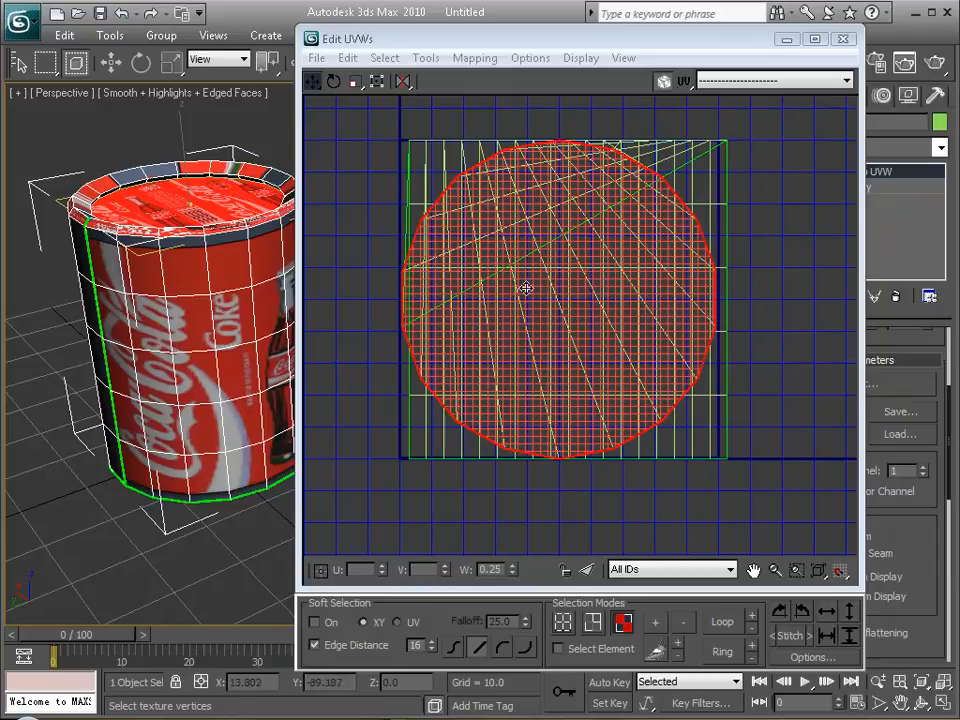
mouse_move(190, 330)
middle_mouse_down("alt")
mouse_move(216, 300)
mouse_move(210, 325)
mouse_move(183, 352)
middle_mouse_up("alt")
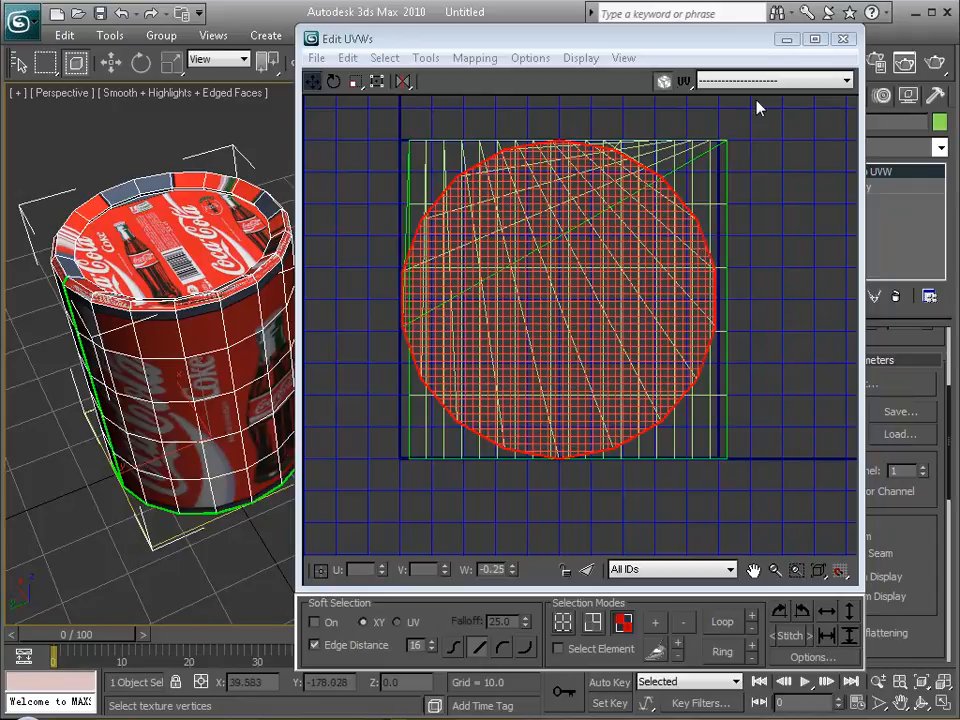
left_click(135, 268)
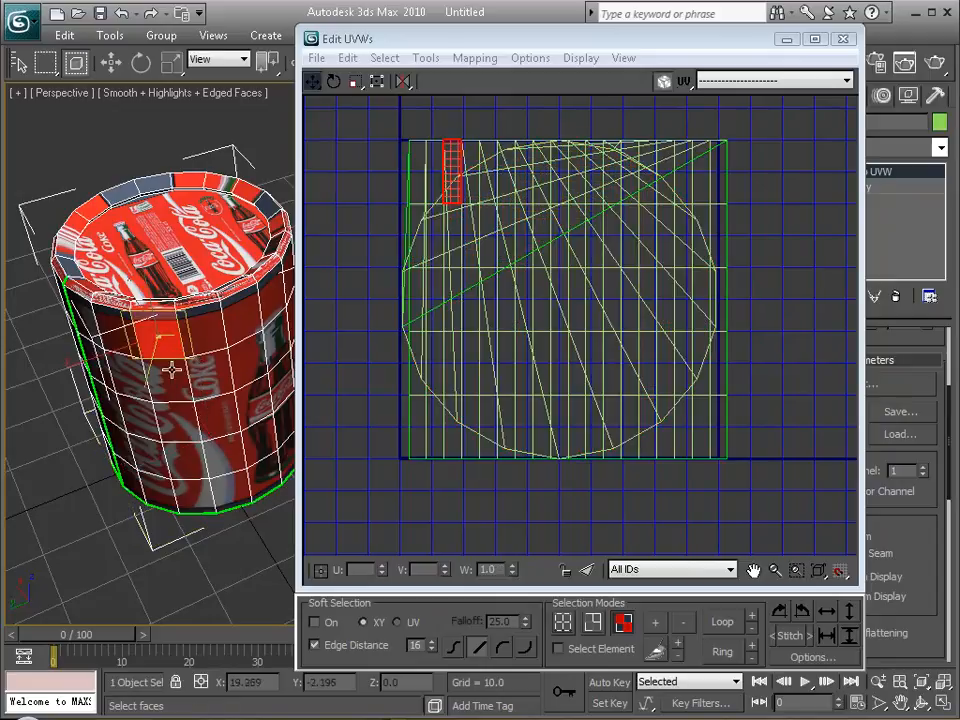
Show the can in a maximized front view and try to region-select its side faces around the whole body.
middle_click_drag(120, 272, 152, 302, "alt")
left_click_drag(501, 43, 355, 500)
key("alt+w")
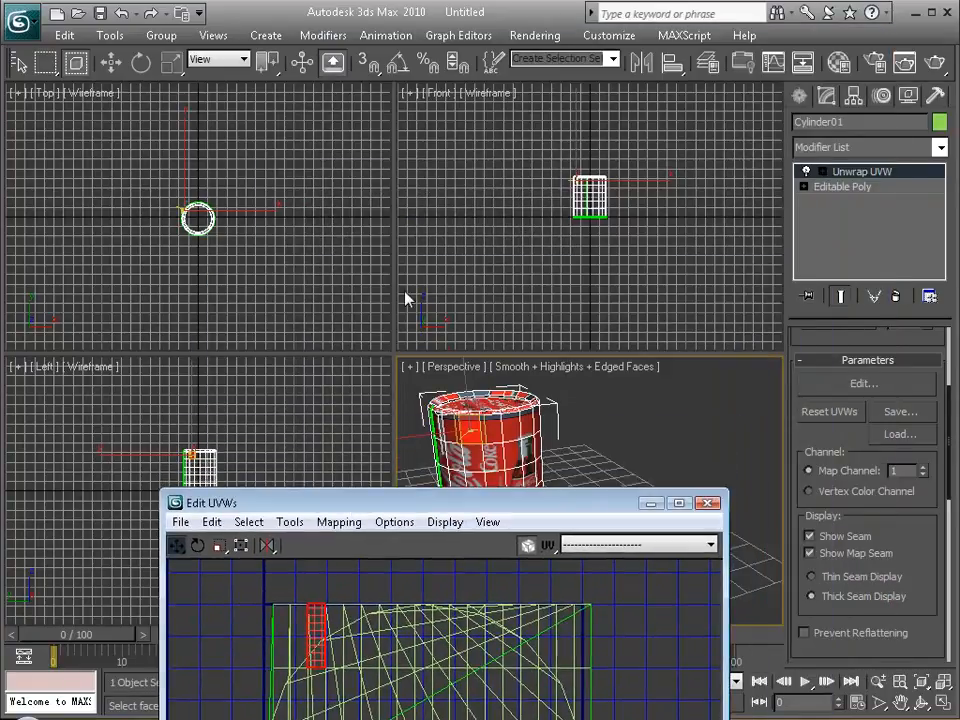
right_click(455, 131)
key("alt+w")
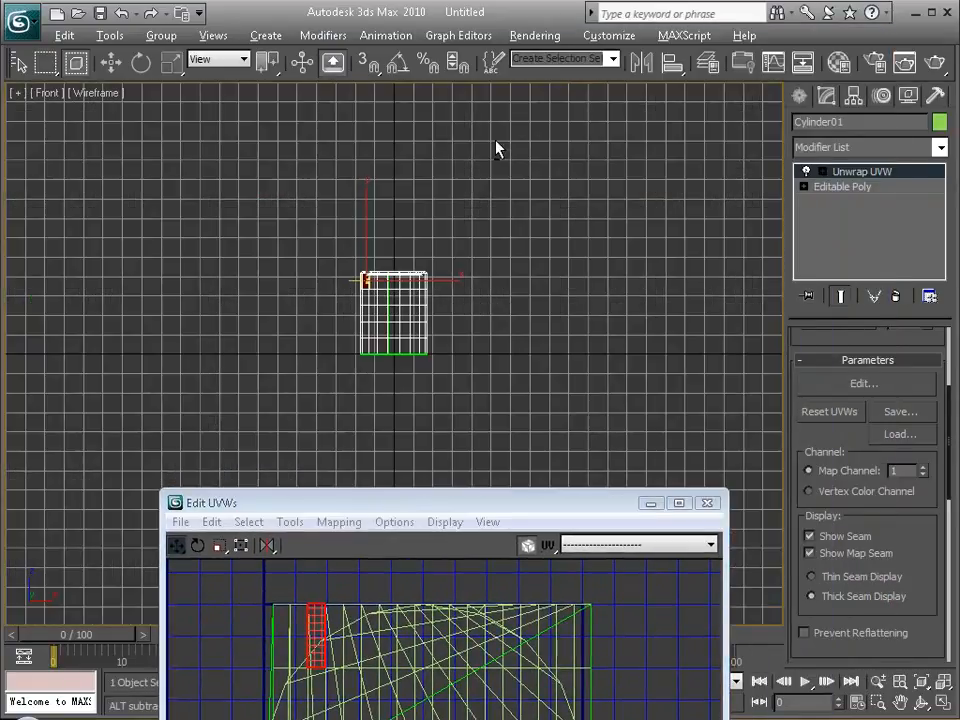
left_click_drag(497, 492, 539, 415)
left_click_drag(355, 357, 472, 291)
left_click_drag(338, 278, 461, 360)
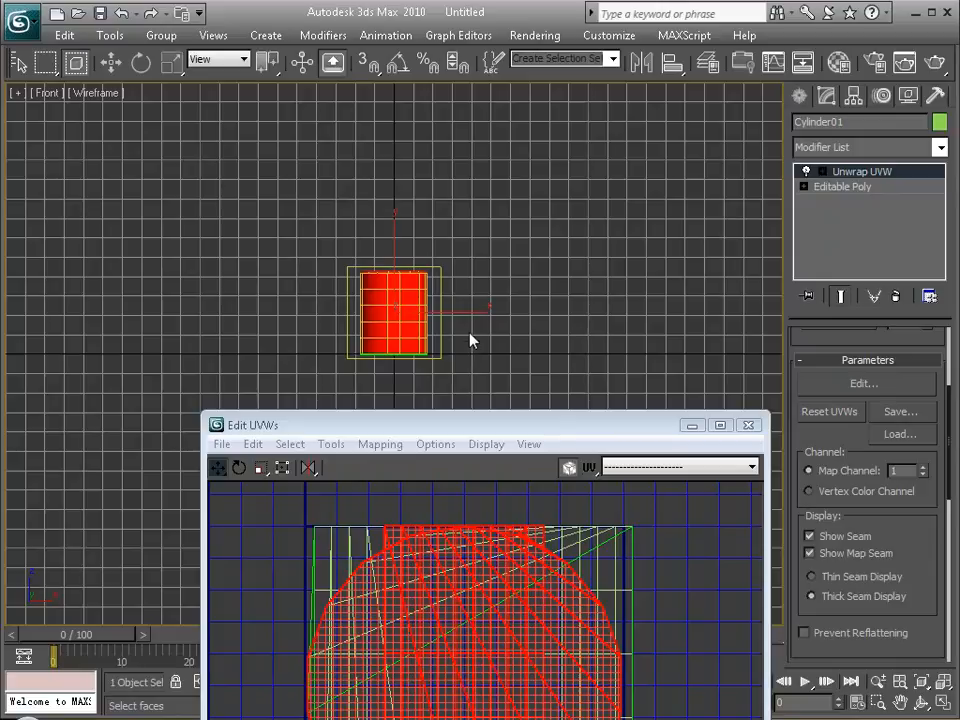
Examine in the perspective view which lid and side faces the front-view selection covers.
key("space")
key("space")
key("alt+w")
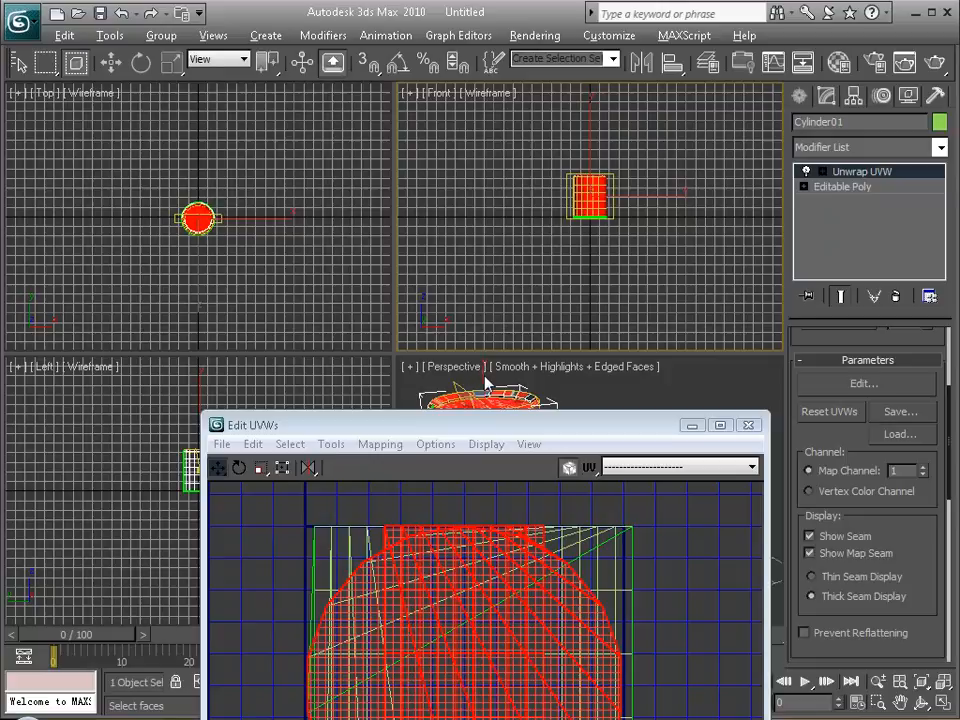
key("alt+w")
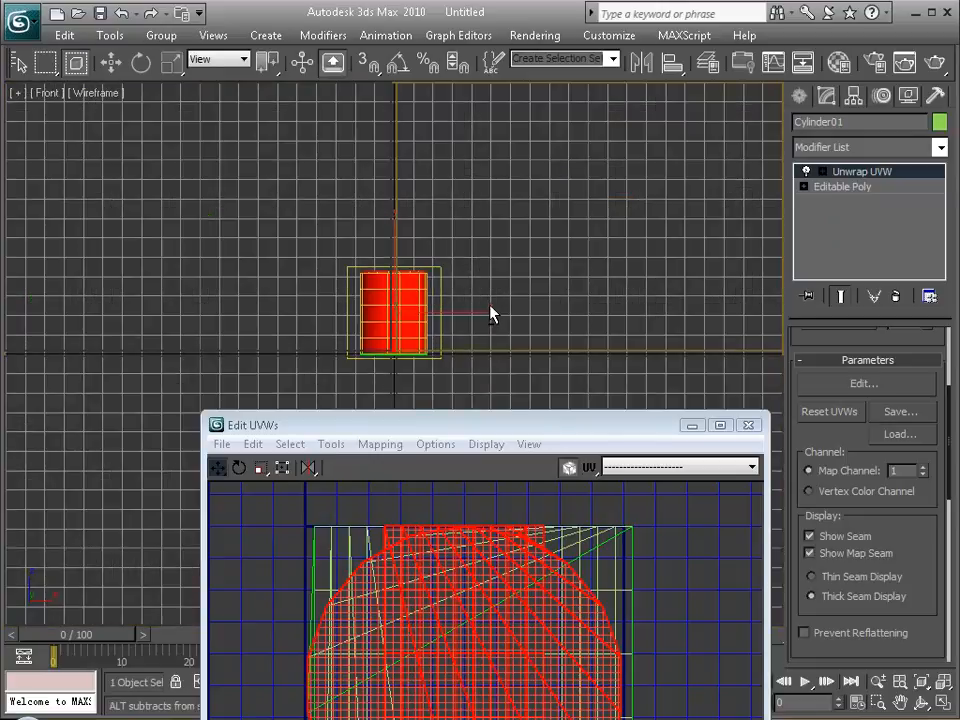
key("alt+w")
key("alt+w")
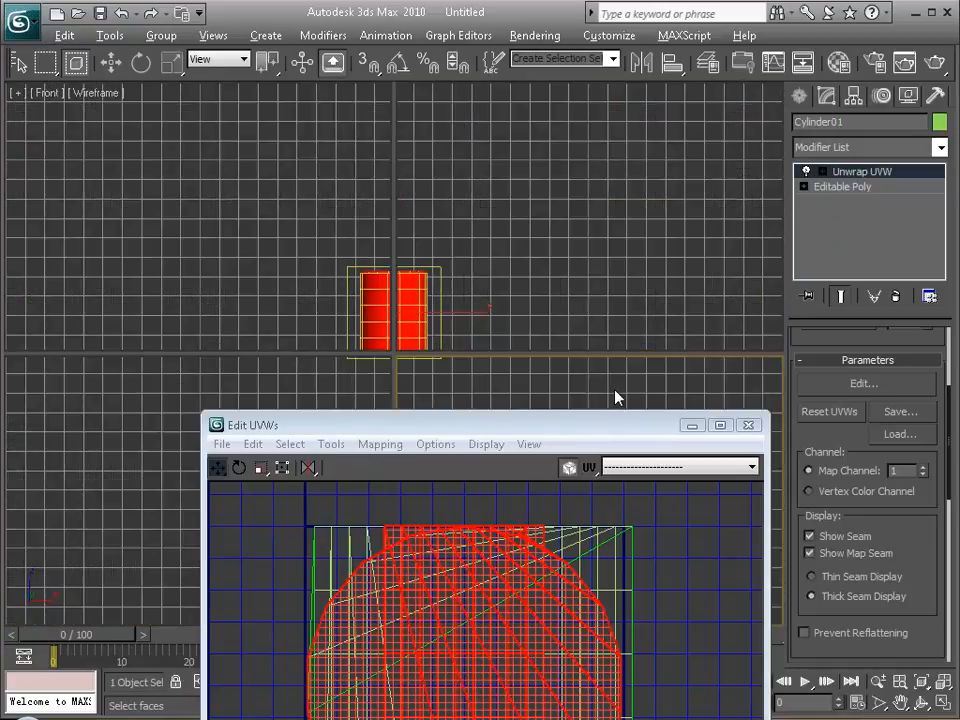
mouse_move(218, 210)
middle_mouse_down("alt")
mouse_move(190, 222)
mouse_move(328, 300)
middle_mouse_up("alt")
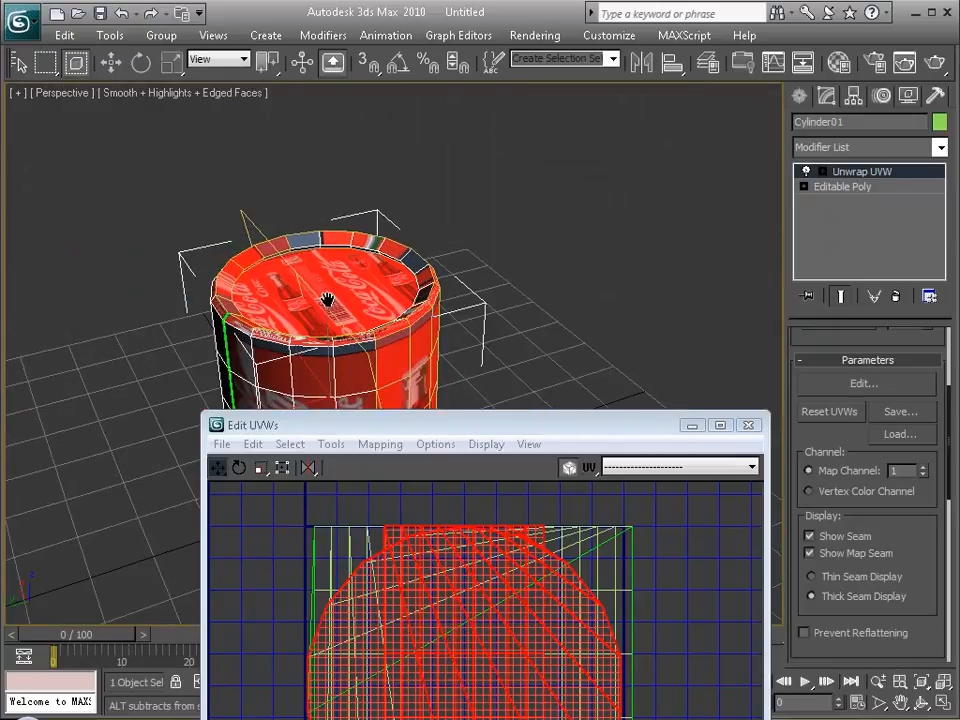
scroll(330, 298, "up", 3)
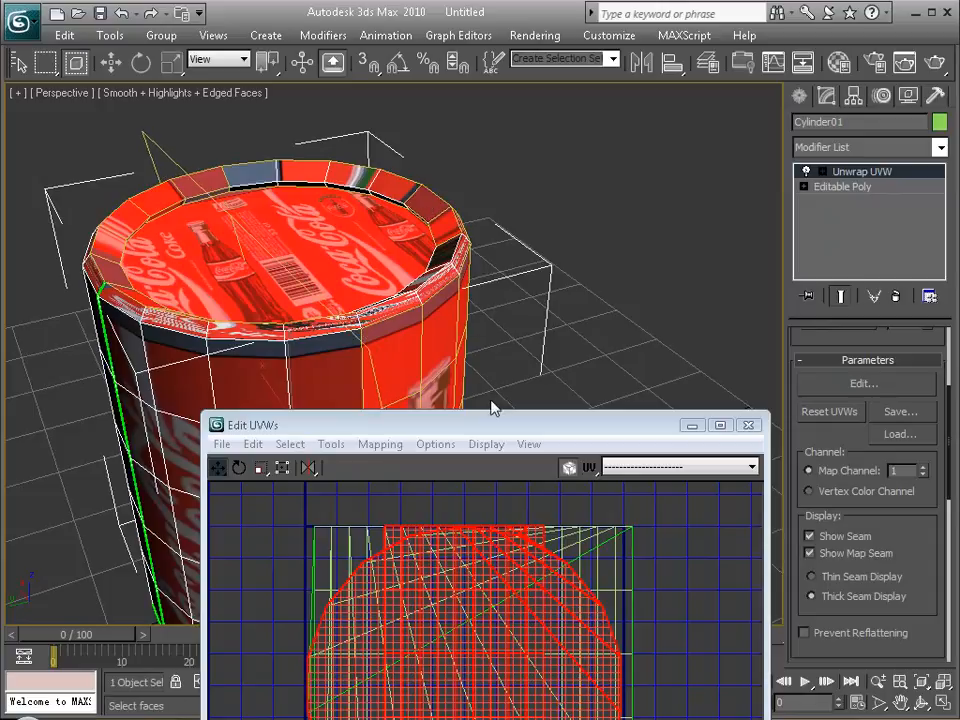
left_click_drag(529, 420, 483, 456)
middle_click_drag(365, 322, 360, 270, "alt")
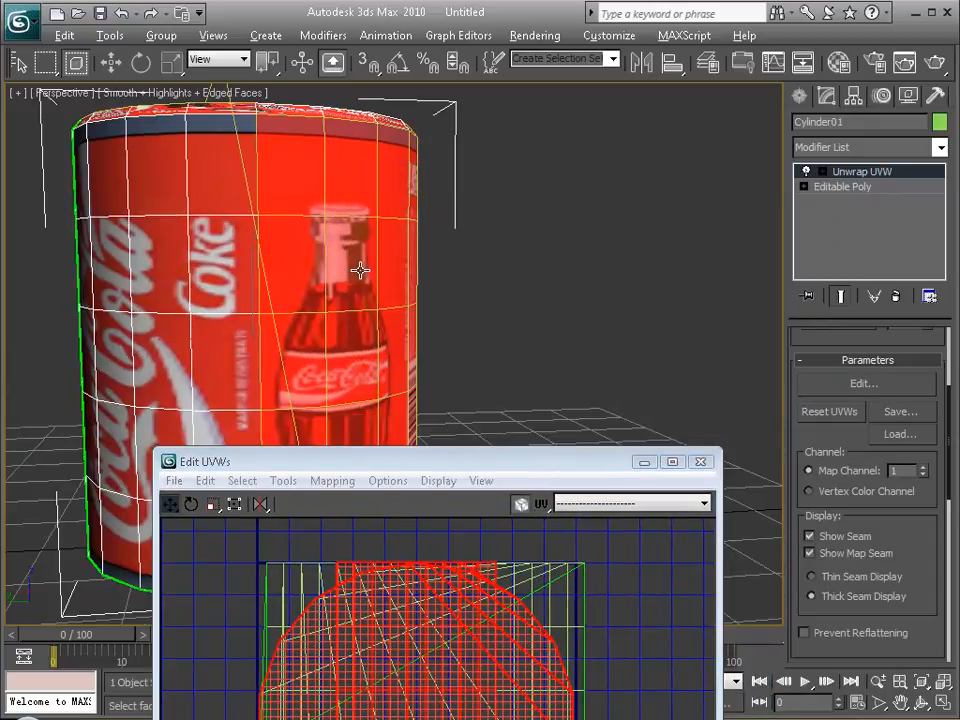
Maximize the front view with its grid hidden, enlarge the can in it and clear the face selection.
key("alt+w")
middle_click(573, 205)
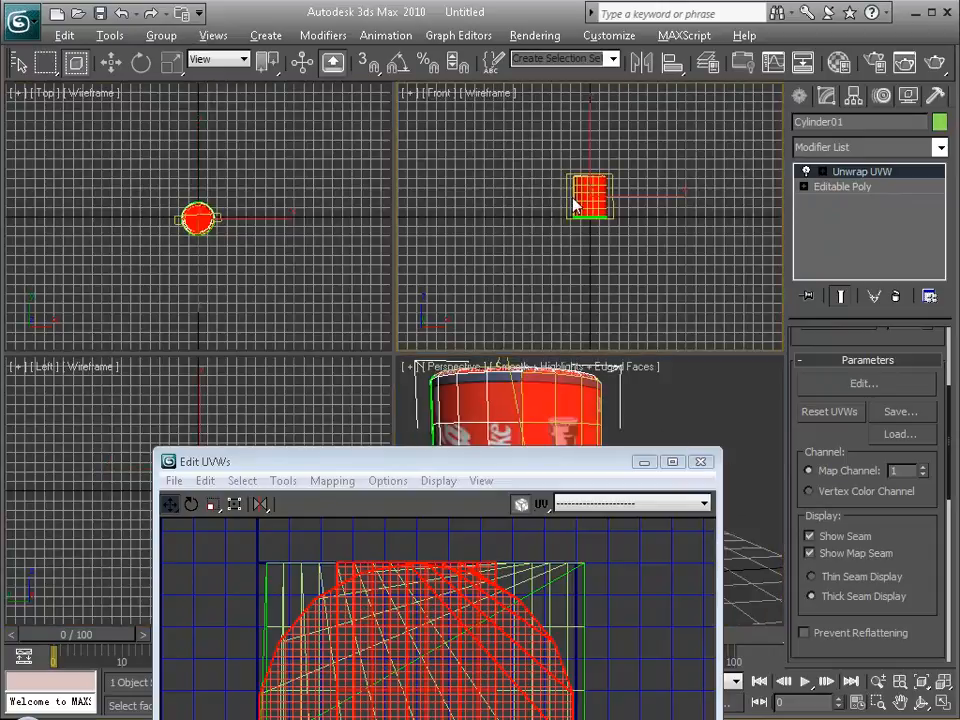
key("alt+w")
key("g")
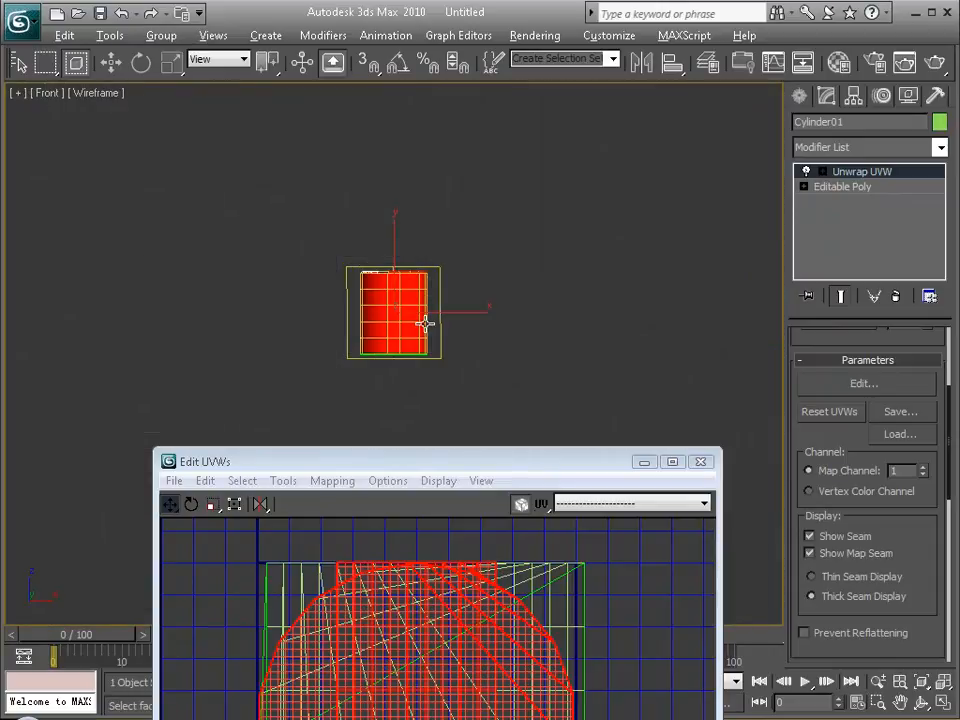
scroll(426, 321, "up", 6)
middle_click_drag(429, 319, 410, 394)
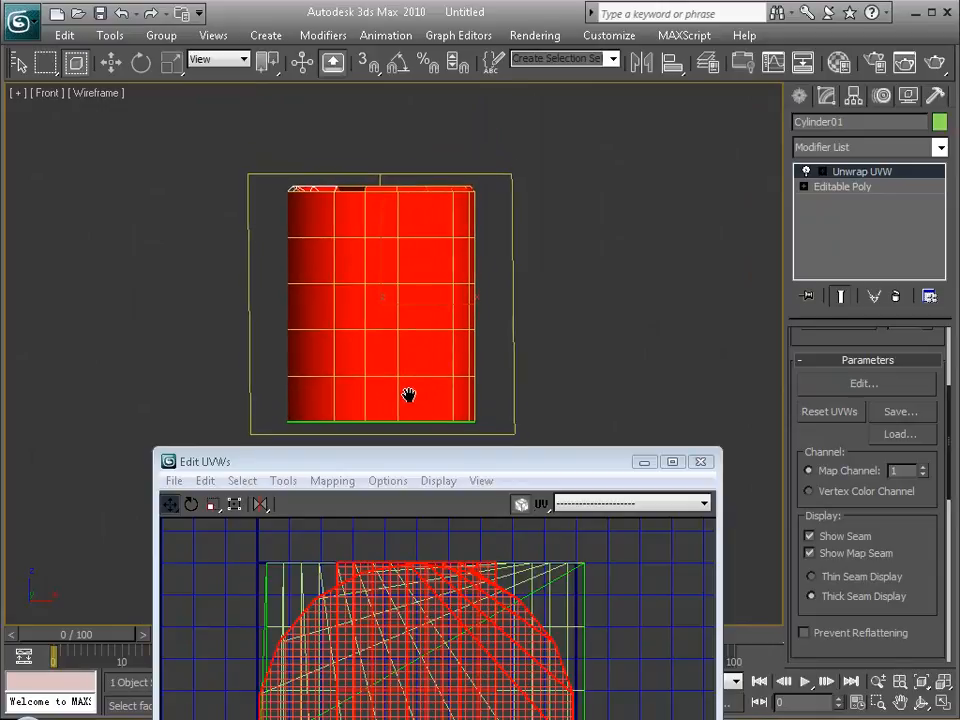
left_click(226, 208)
Try to select every row of the can's side faces without the lid by using window selections.
left_click_drag(321, 258, 607, 419)
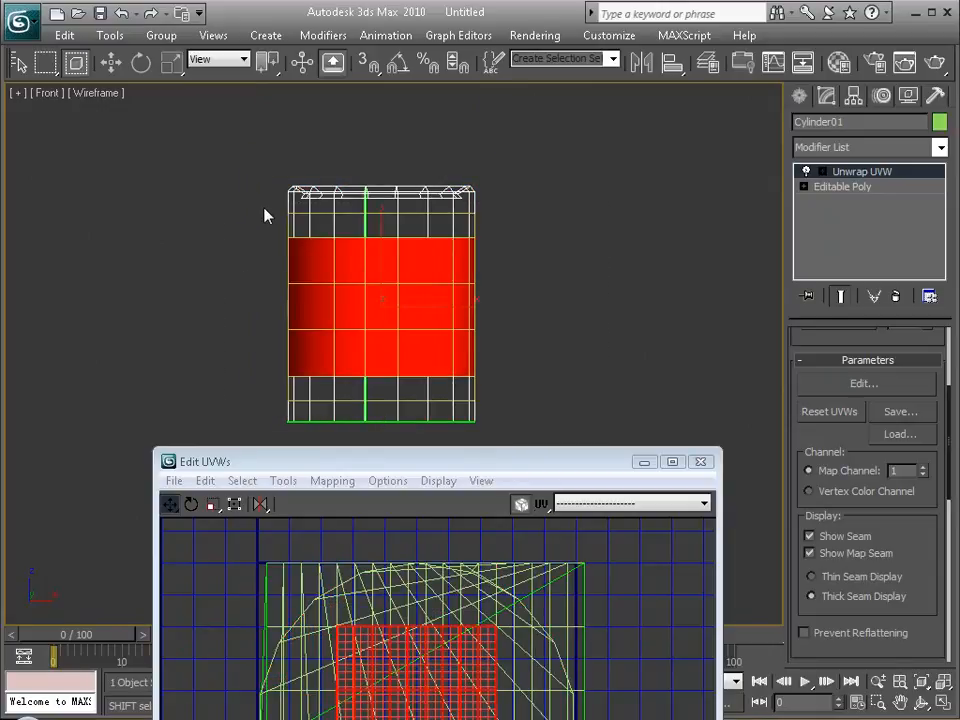
left_click_drag(265, 208, 551, 242)
left_click_drag(264, 384, 531, 409)
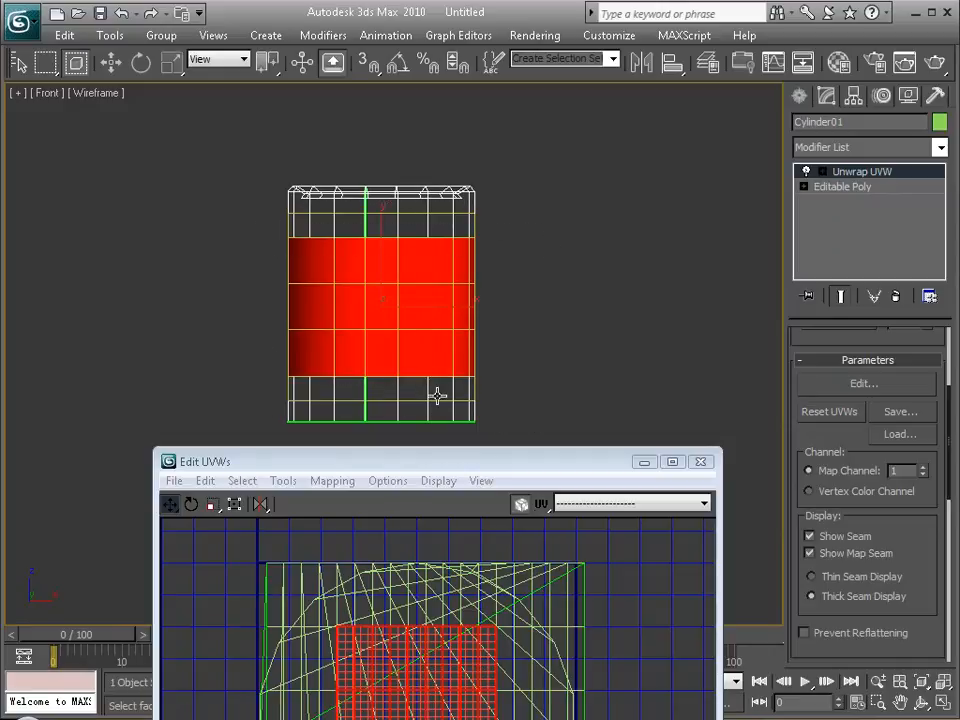
left_click(438, 396)
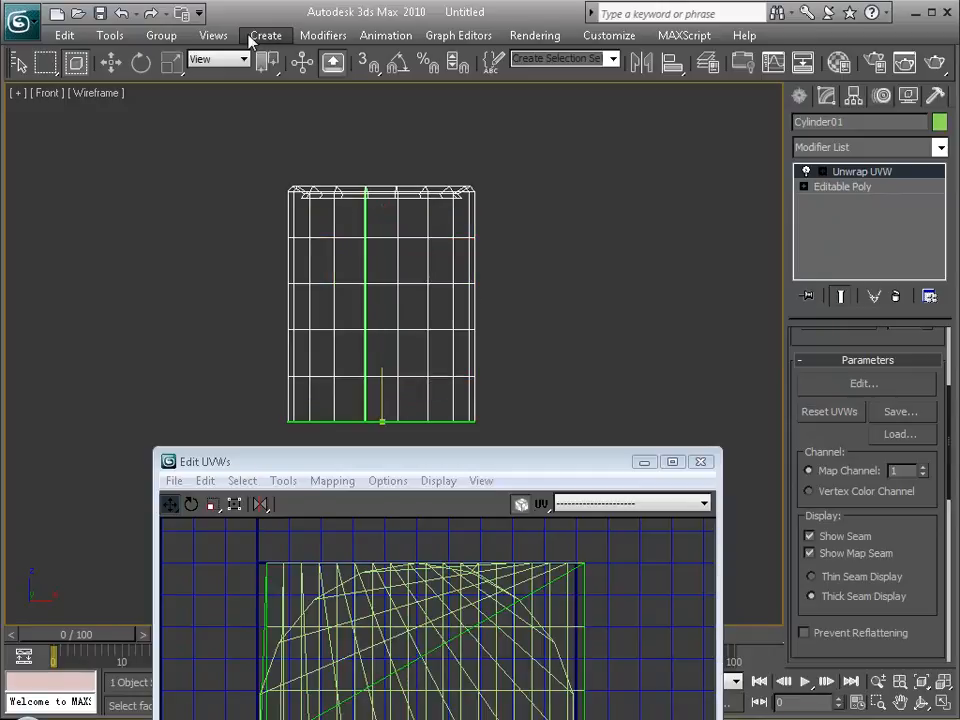
left_click_drag(508, 210, 214, 403)
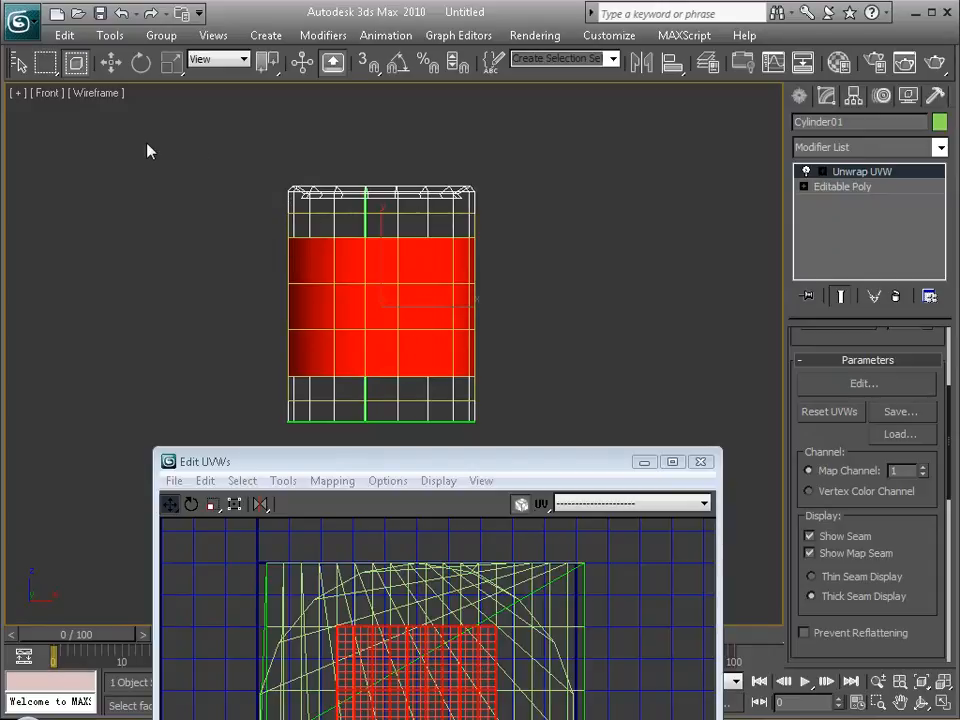
left_click(76, 64)
left_click_drag(284, 192, 585, 420)
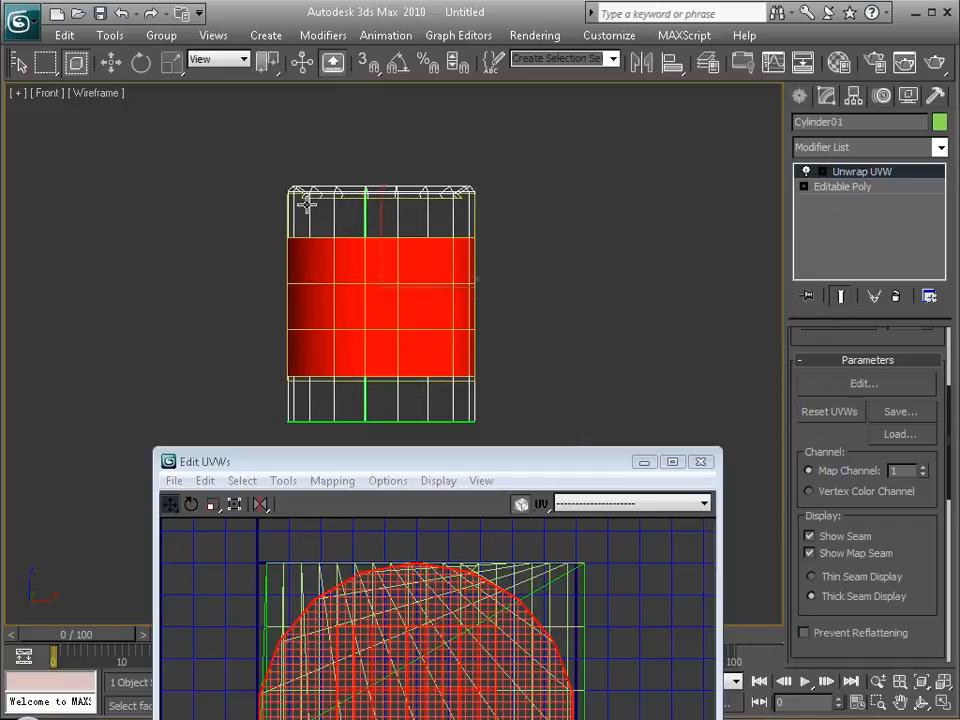
Select the can's side faces across all rows with a crossing selection that avoids the rim and base, and minimize the UV editor.
left_click(78, 66)
left_click_drag(259, 215, 553, 401)
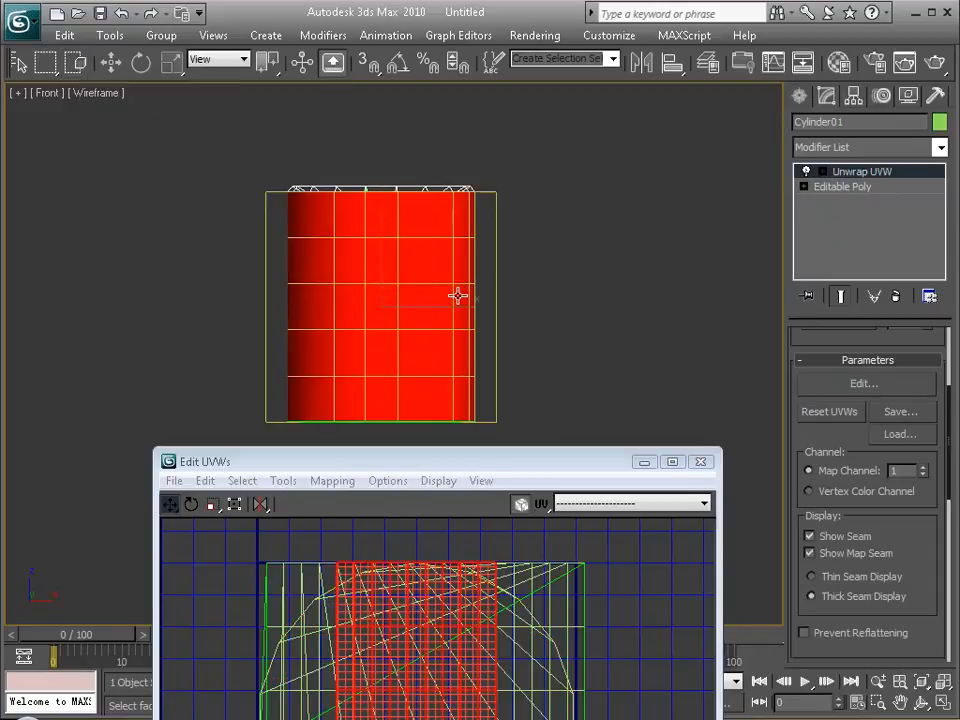
left_click_drag(527, 463, 546, 95)
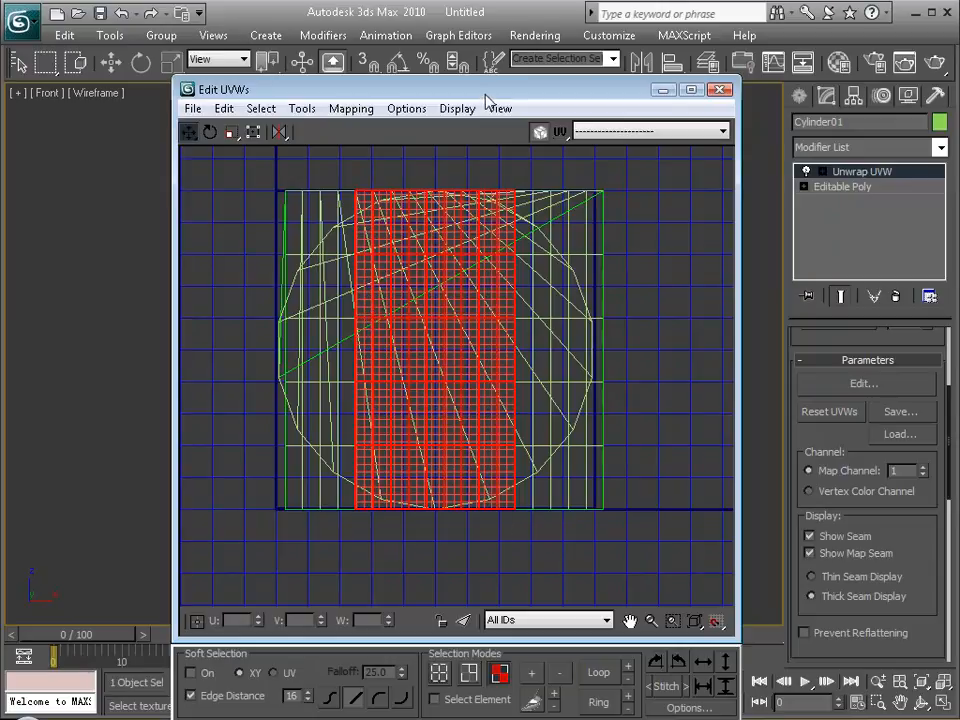
left_click_drag(488, 97, 445, 156)
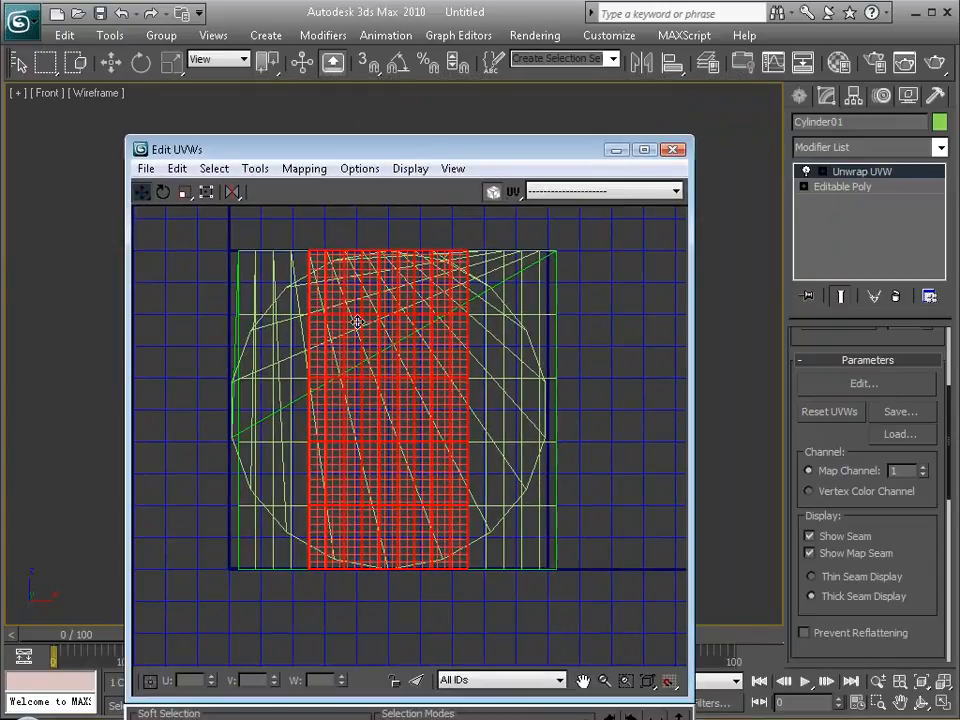
left_click(616, 150)
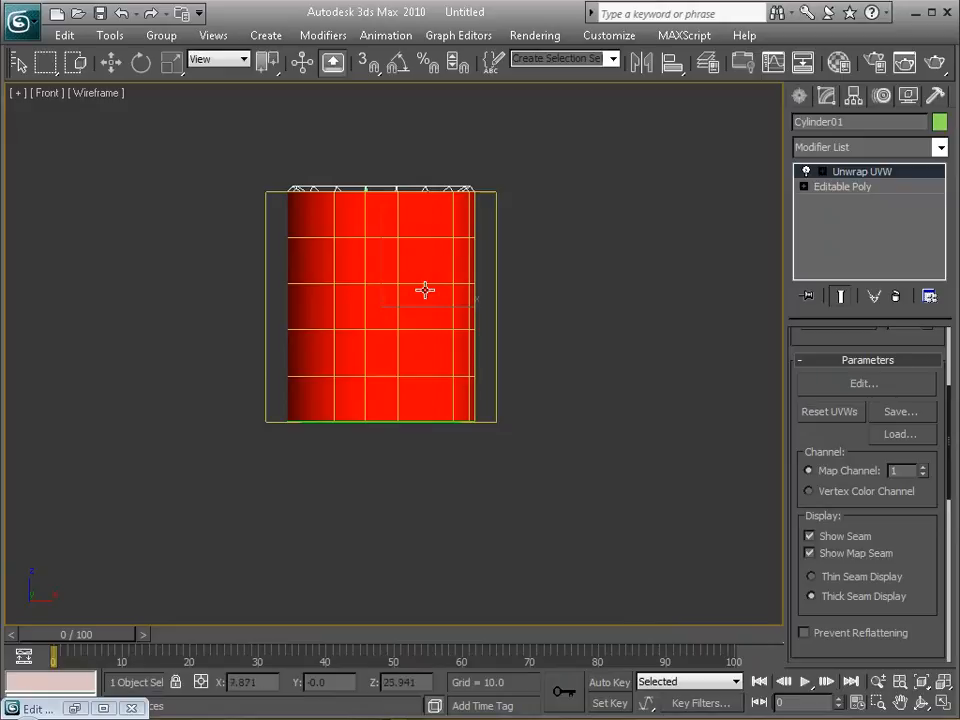
Try a Cylindrical mapping on the can's currently selected side faces and inspect the can all around in the maximized perspective view.
key("alt+w")
left_click(562, 425)
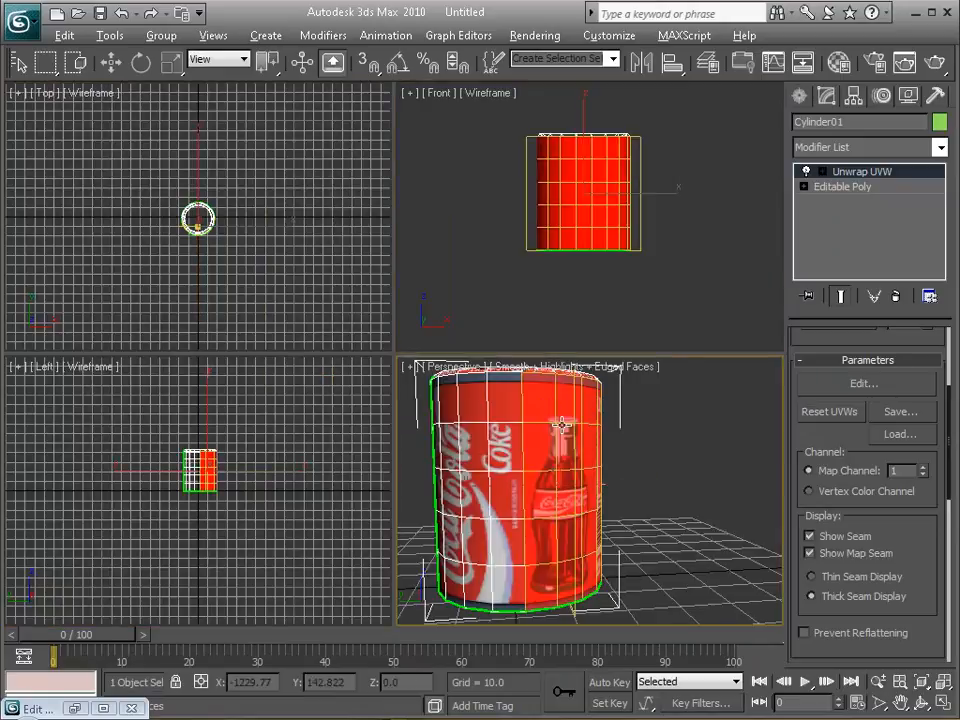
key("alt+w")
middle_click_drag(321, 274, 208, 283, "alt")
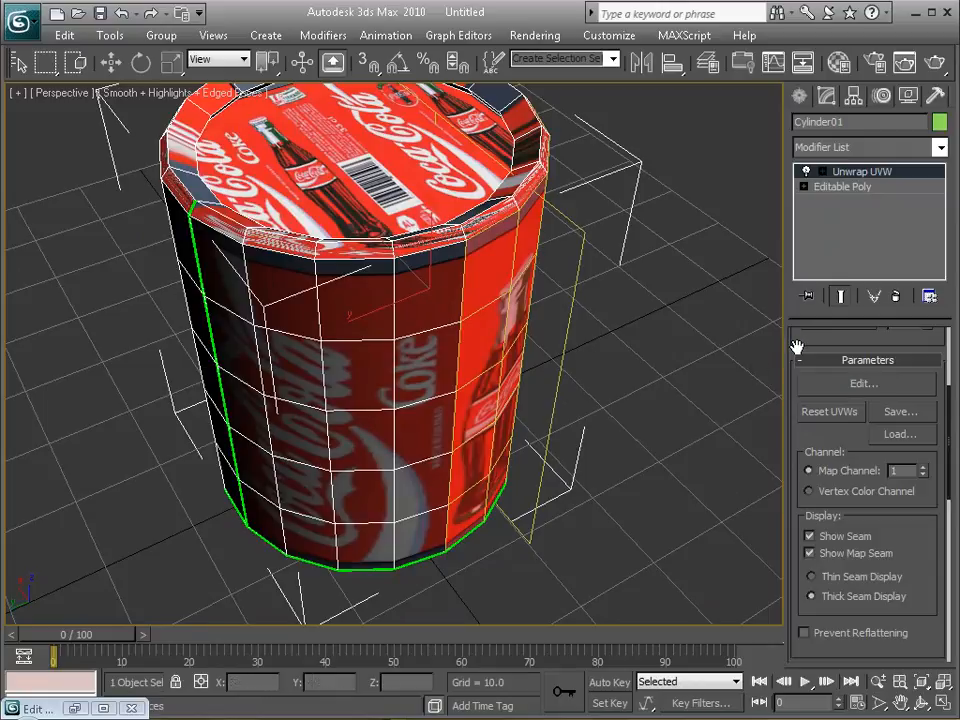
scroll(797, 346, "down", 2)
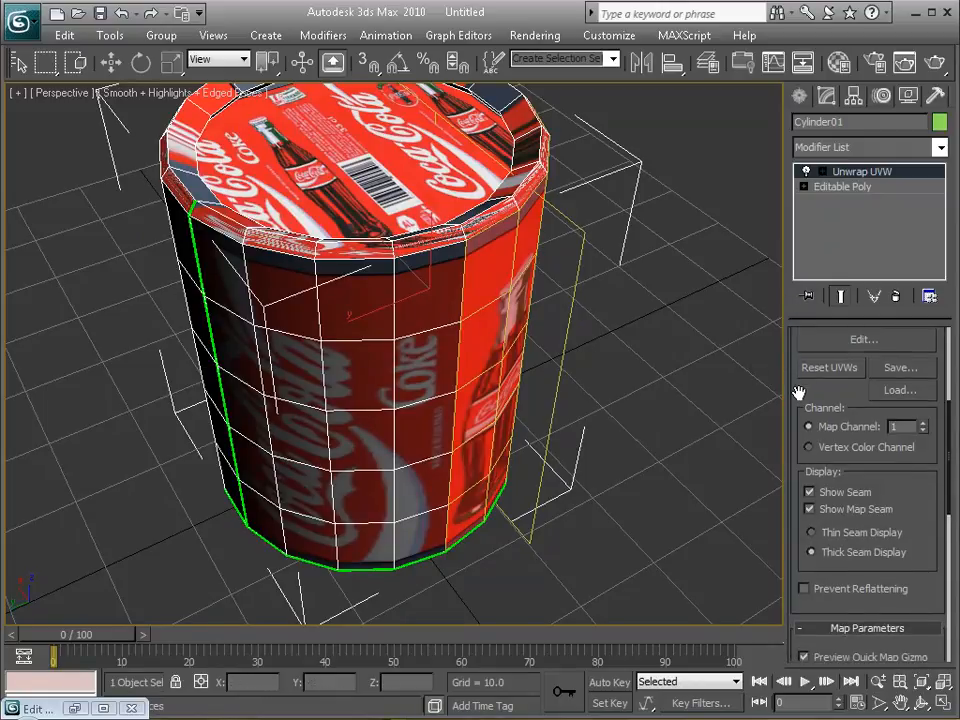
scroll(800, 393, "down", 5)
left_click_drag(803, 452, 800, 274)
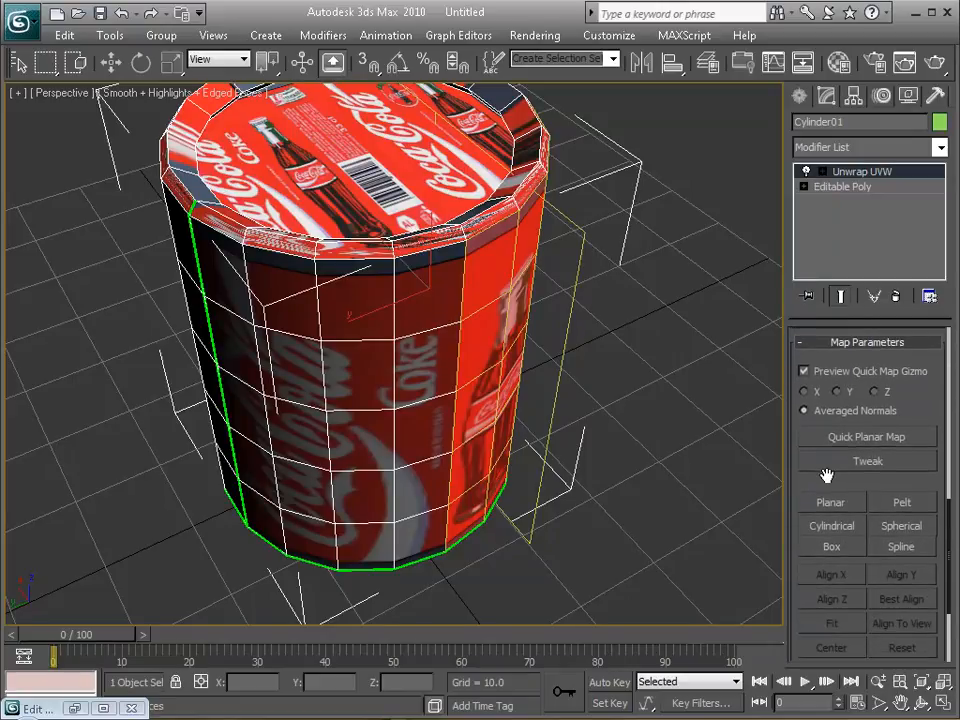
left_click_drag(826, 474, 826, 416)
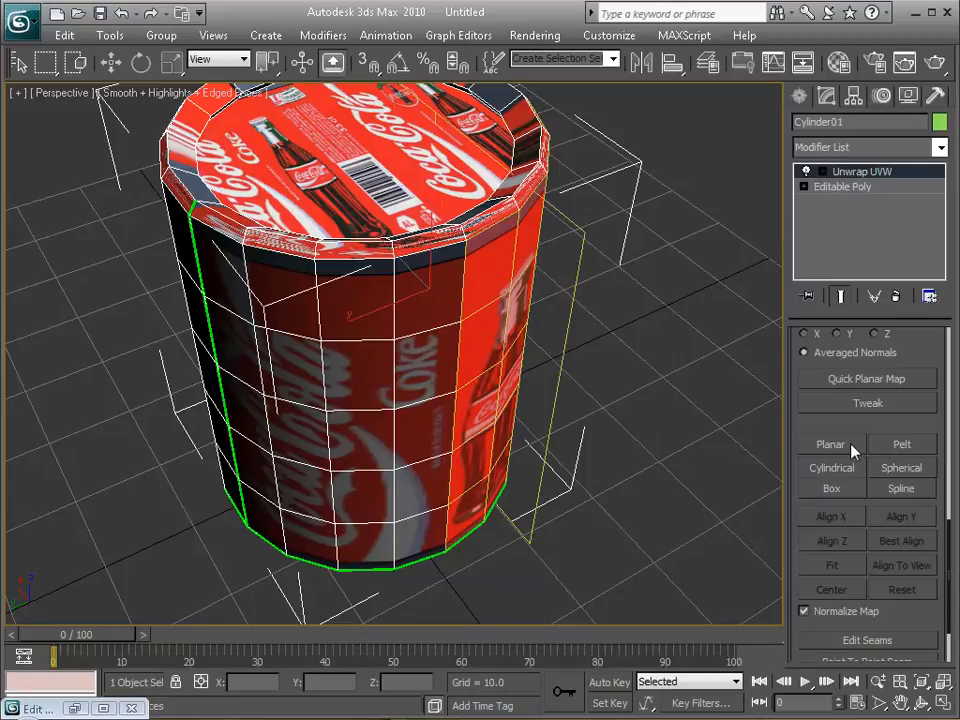
middle_click_drag(544, 342, 535, 303, "alt")
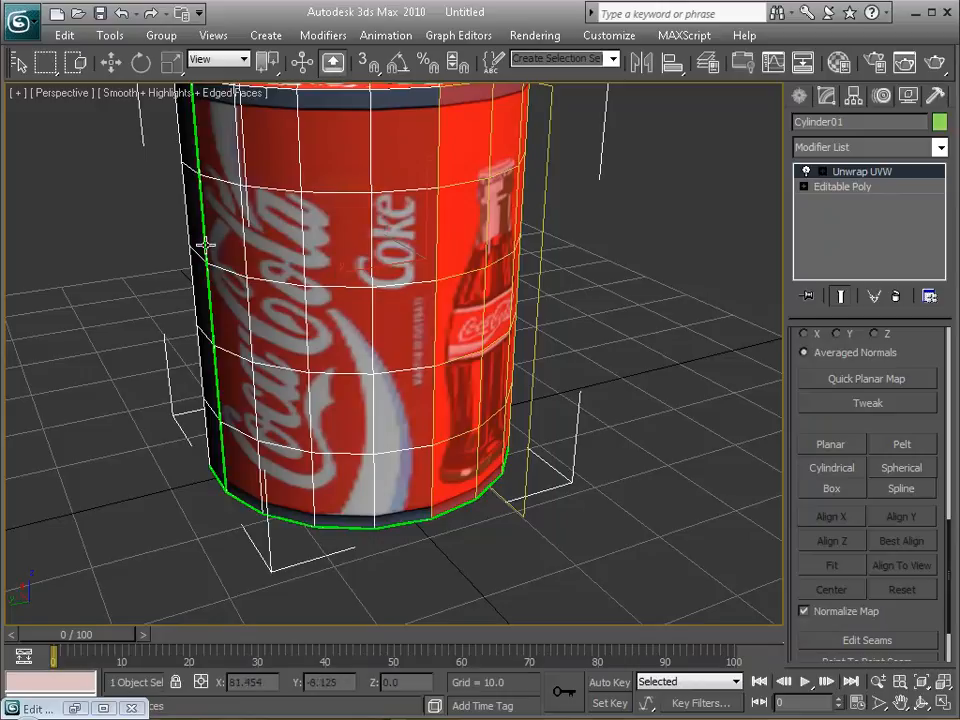
middle_click_drag(452, 401, 390, 185, "alt")
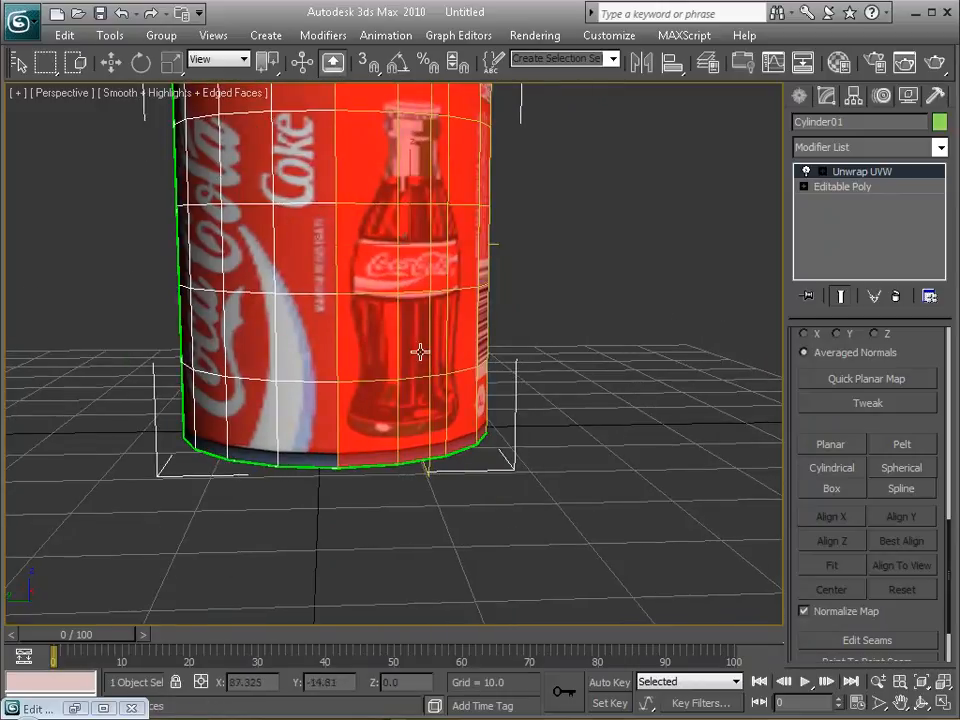
left_click(850, 477)
middle_click_drag(501, 272, 570, 255, "alt")
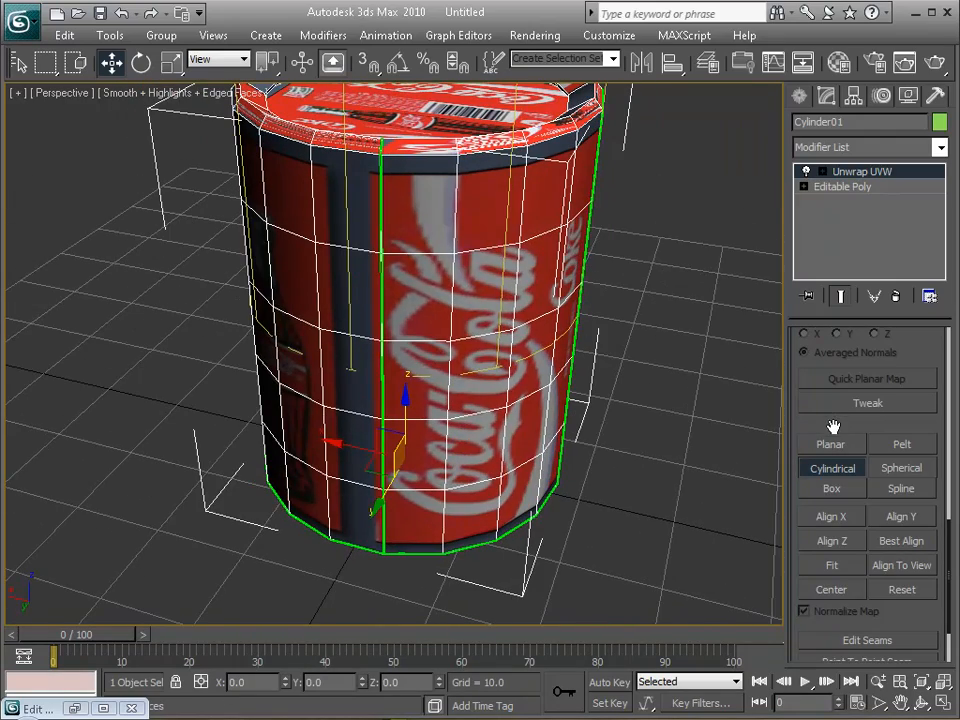
Leave Cylindrical mapping and reselect the can's side faces all around in the front view, excluding the lid.
scroll(832, 427, "up", 5)
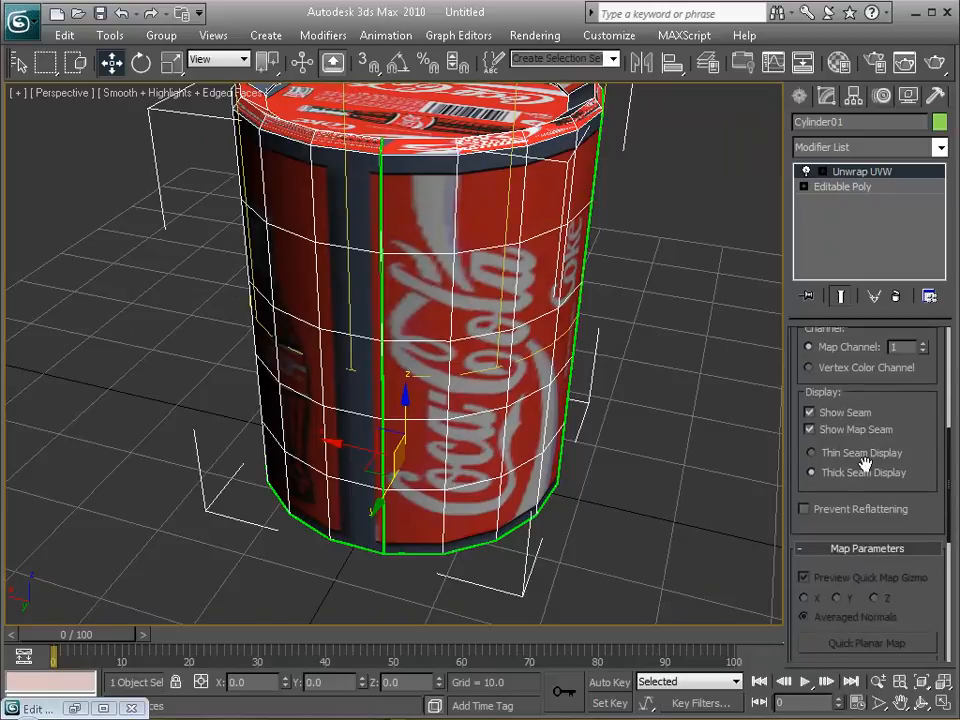
left_click_drag(918, 414, 915, 690)
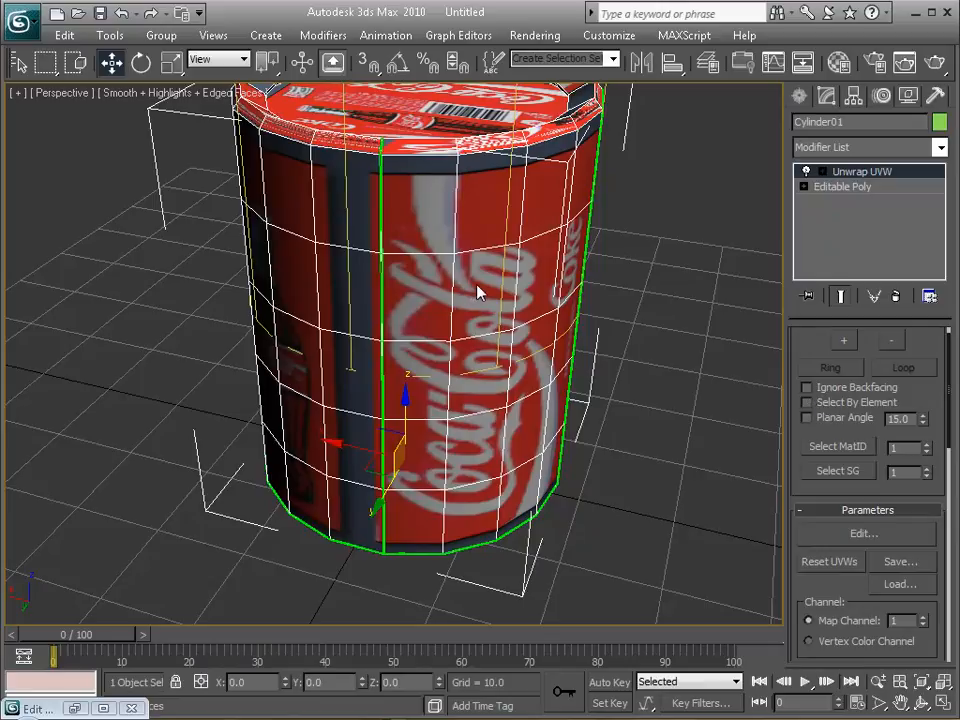
key("alt+w")
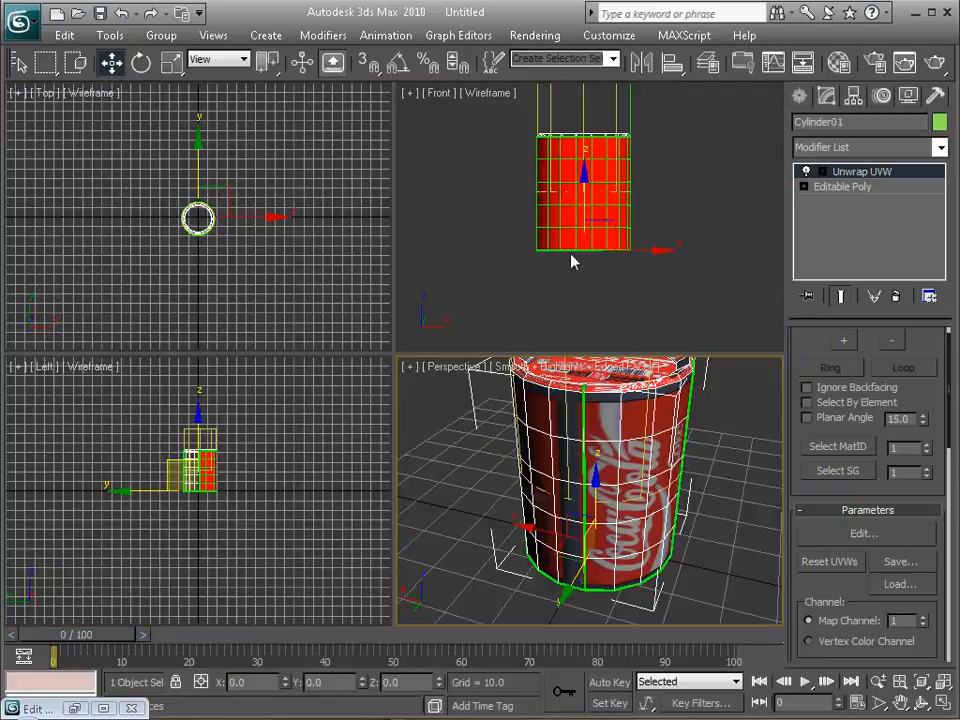
right_click(523, 150)
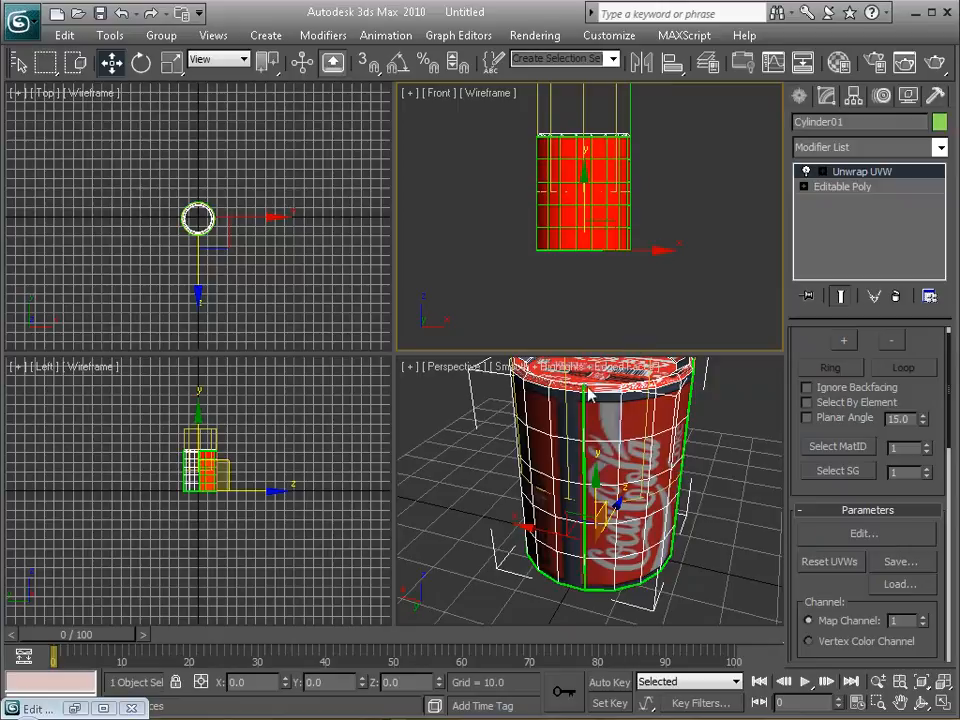
mouse_move(508, 484)
middle_mouse_down("alt")
mouse_move(677, 476)
mouse_move(673, 467)
mouse_move(520, 470)
middle_mouse_up("alt")
right_click(515, 165)
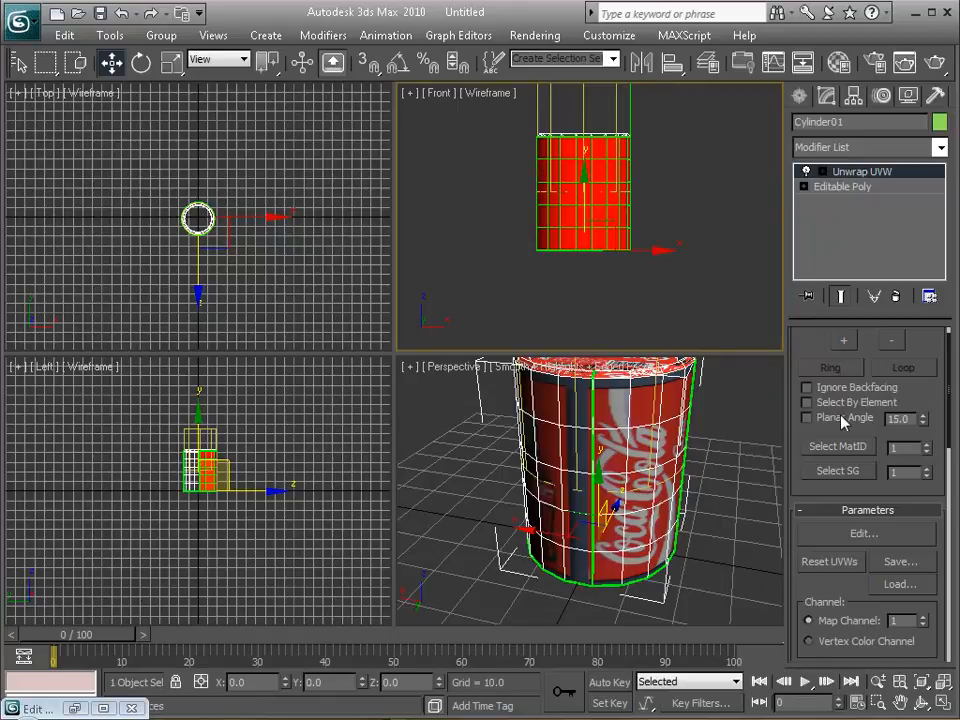
left_click_drag(811, 345, 806, 401)
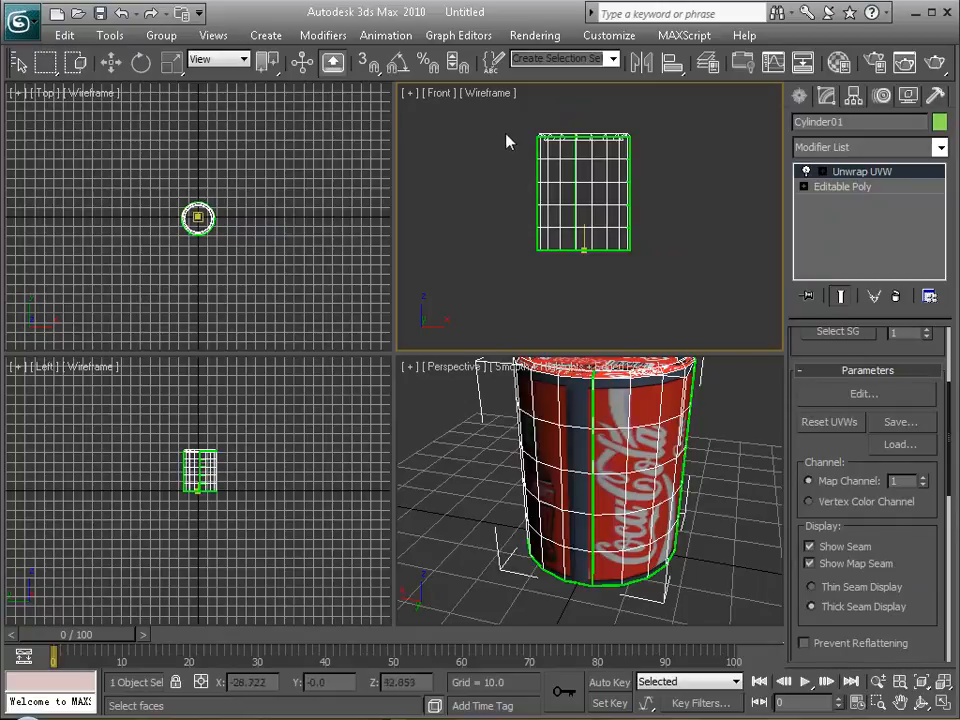
left_click_drag(513, 143, 664, 247)
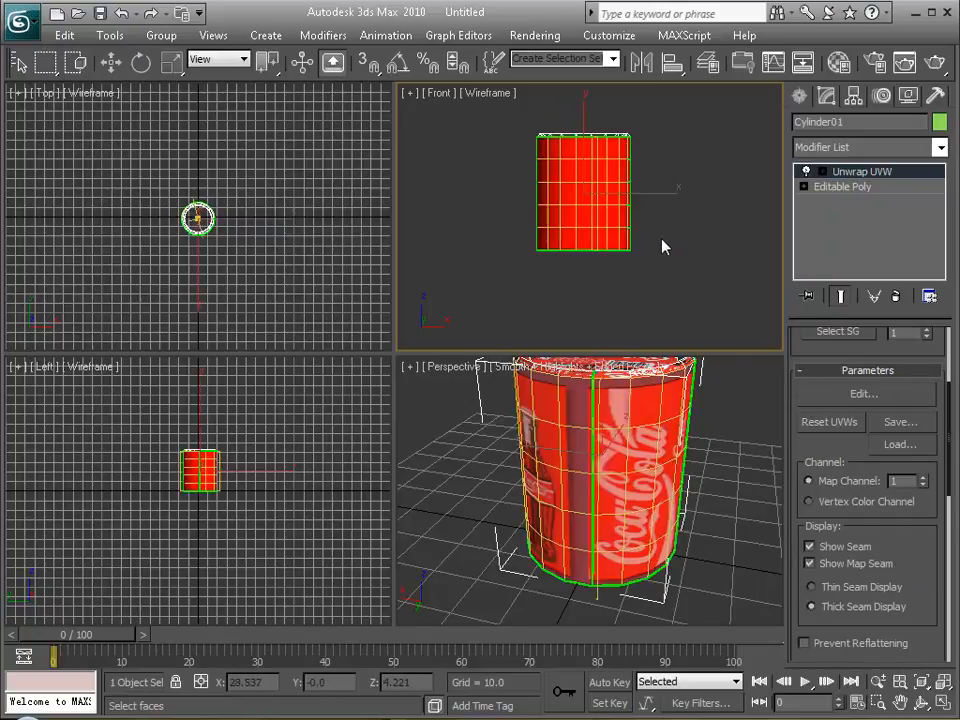
middle_click_drag(542, 474, 607, 460, "alt")
key("ctrl+z")
Turn off Show Seam and Show Map Seam, and check the side face selection around the can in the maximized perspective view.
key("alt+w")
middle_click_drag(499, 251, 382, 331, "alt")
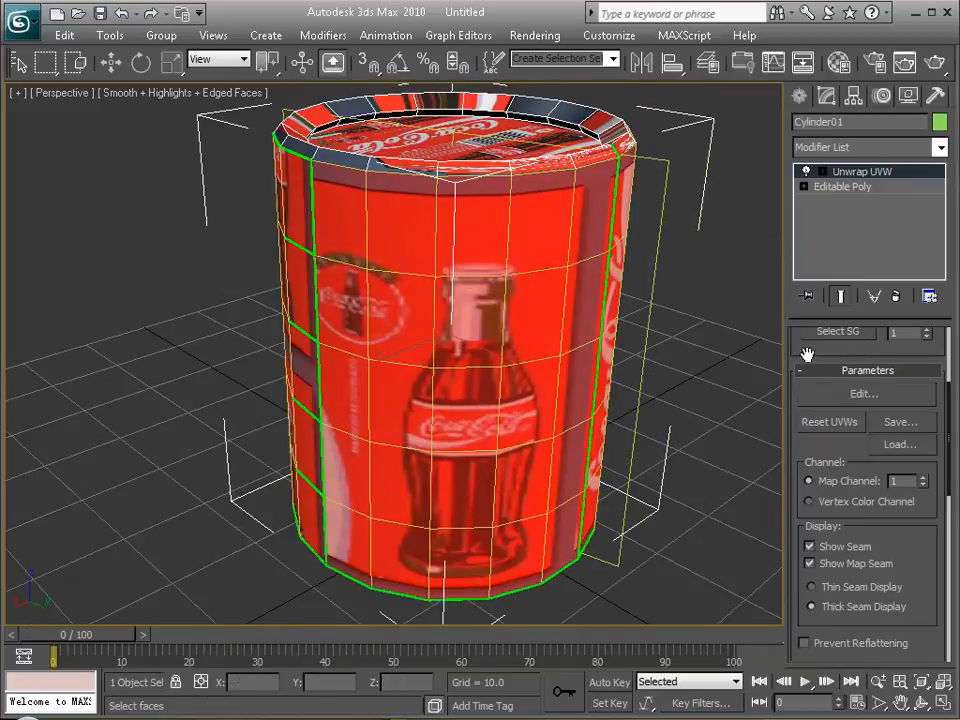
left_click(809, 564)
left_click(810, 547)
middle_click_drag(561, 364, 190, 378, "alt")
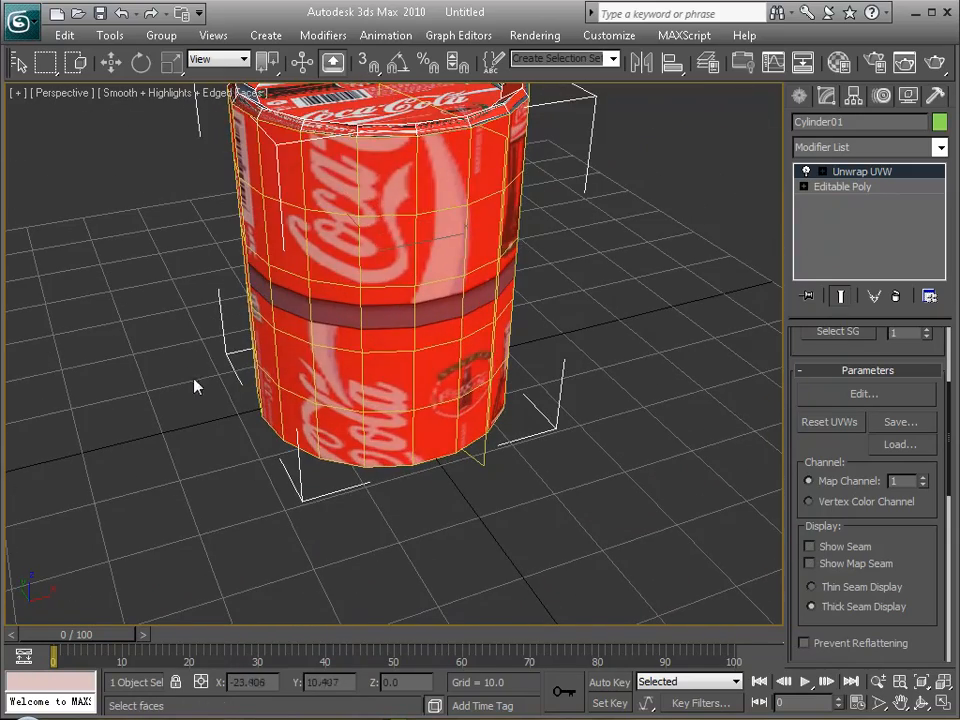
key("F3")
mouse_move(336, 306)
middle_mouse_down("alt")
mouse_move(341, 281)
mouse_move(407, 407)
mouse_move(388, 456)
mouse_move(388, 326)
mouse_move(409, 154)
mouse_move(407, 385)
mouse_move(496, 367)
mouse_move(452, 401)
middle_mouse_up("alt")
key("F3")
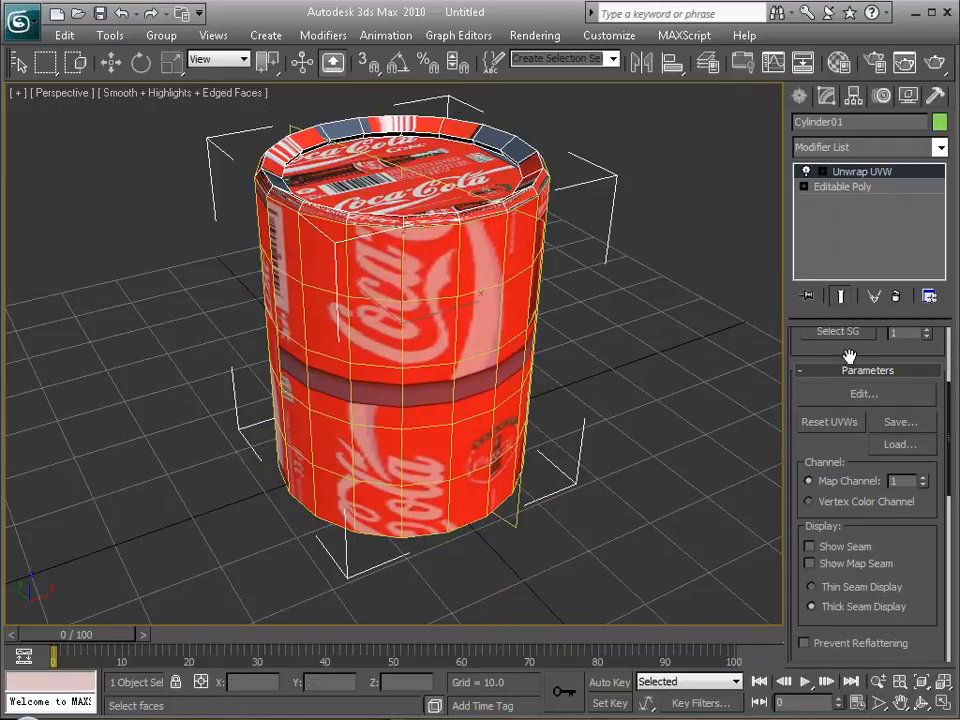
Apply Cylindrical mapping to the selected side faces and move its gizmo vertically to Z about -1.09 so it encloses the can.
left_click_drag(827, 356, 836, 209)
left_click_drag(801, 515, 809, 363)
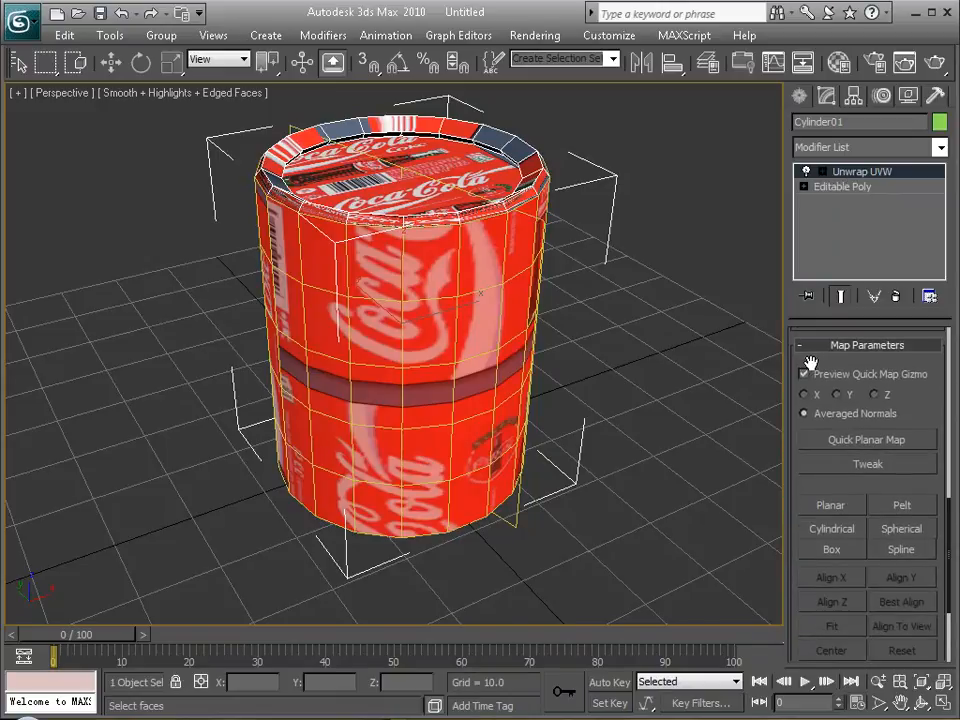
left_click(835, 530)
scroll(540, 317, "down", 6)
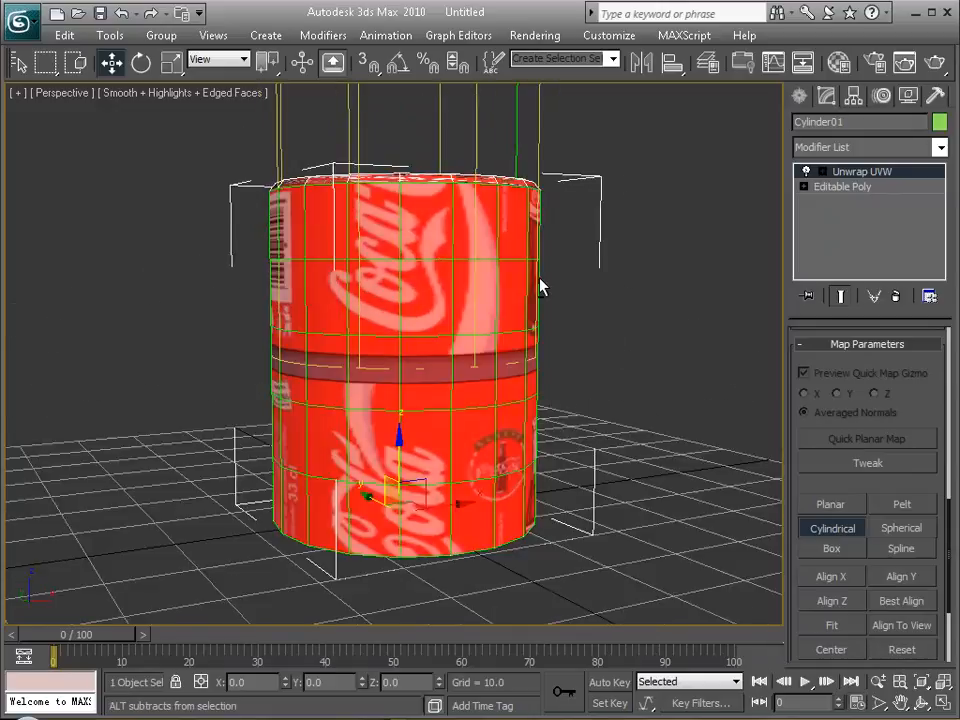
middle_click_drag(470, 278, 471, 289, "alt")
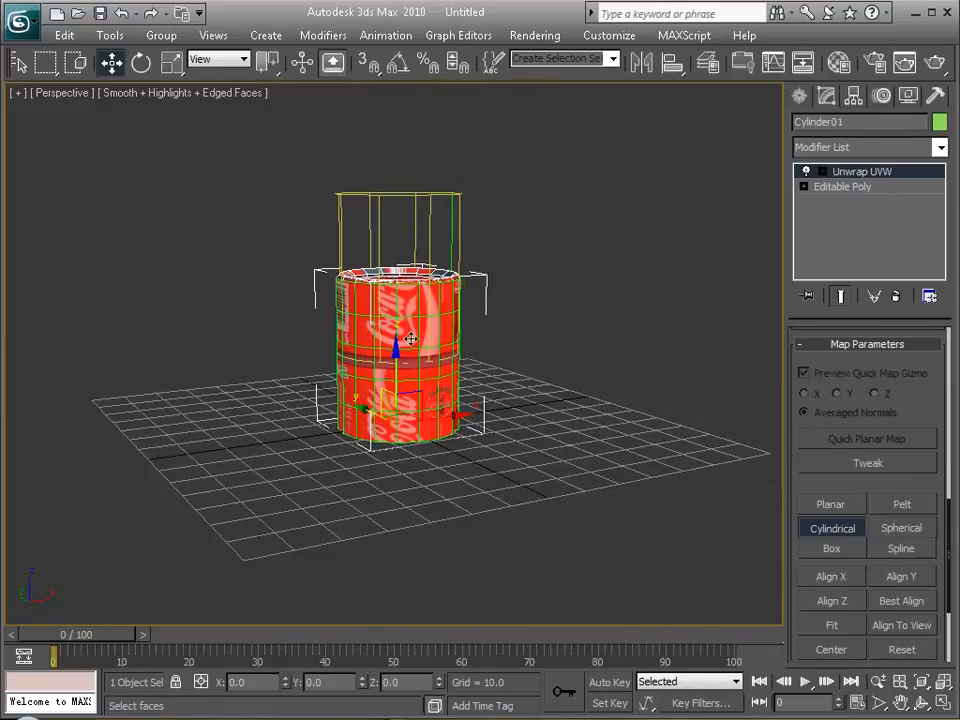
left_click_drag(395, 351, 398, 248)
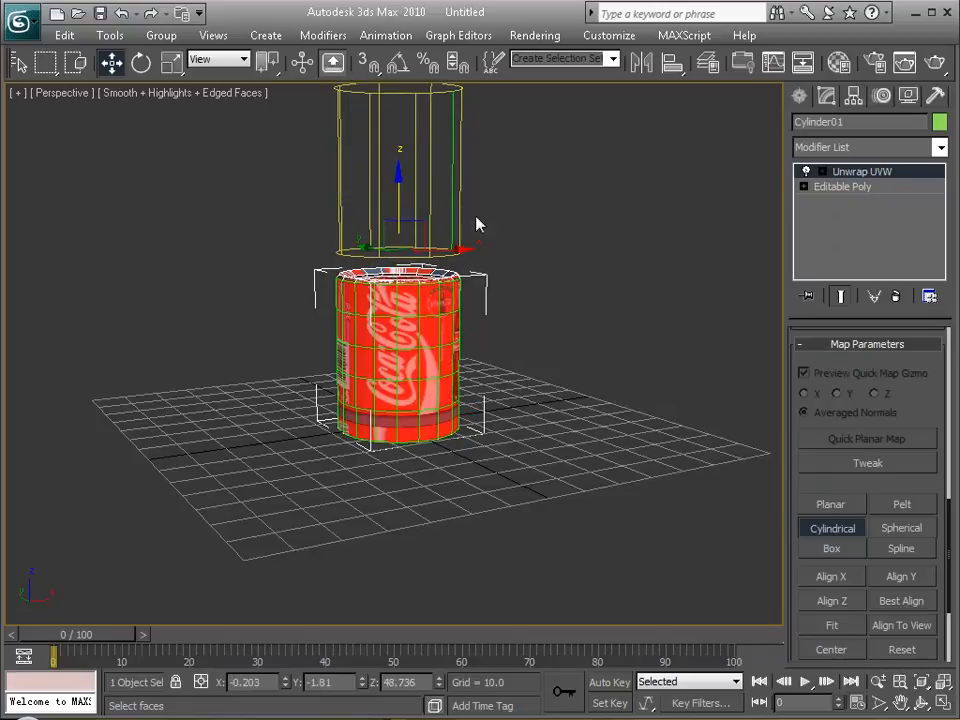
left_click_drag(400, 174, 396, 348)
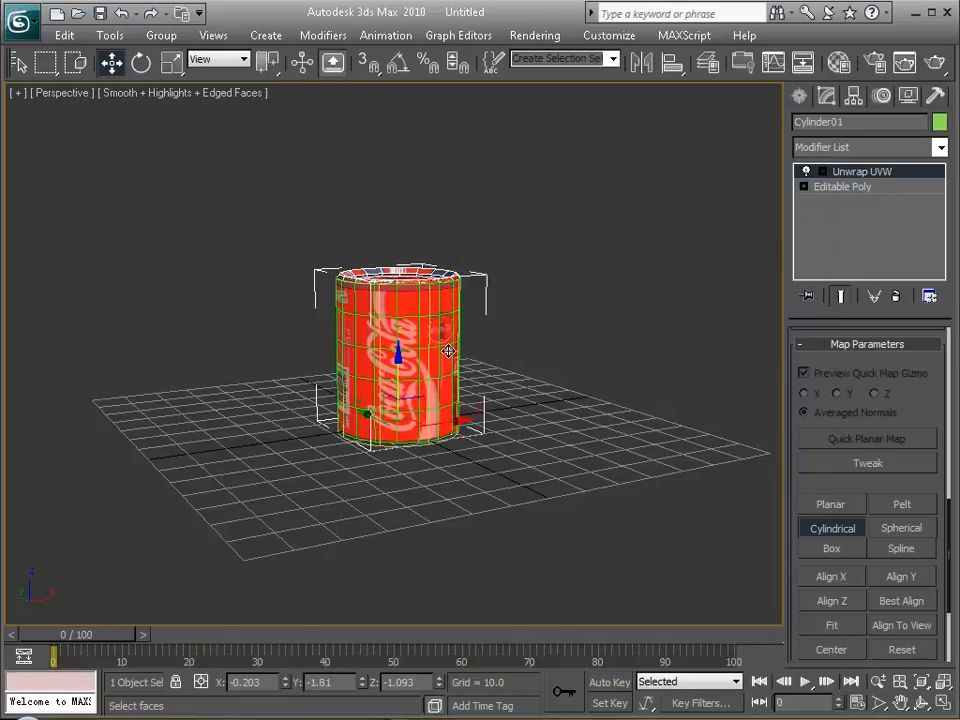
Open the UV editor and pick the coke.jpg diffuse map as its background texture.
scroll(851, 358, "up", 5)
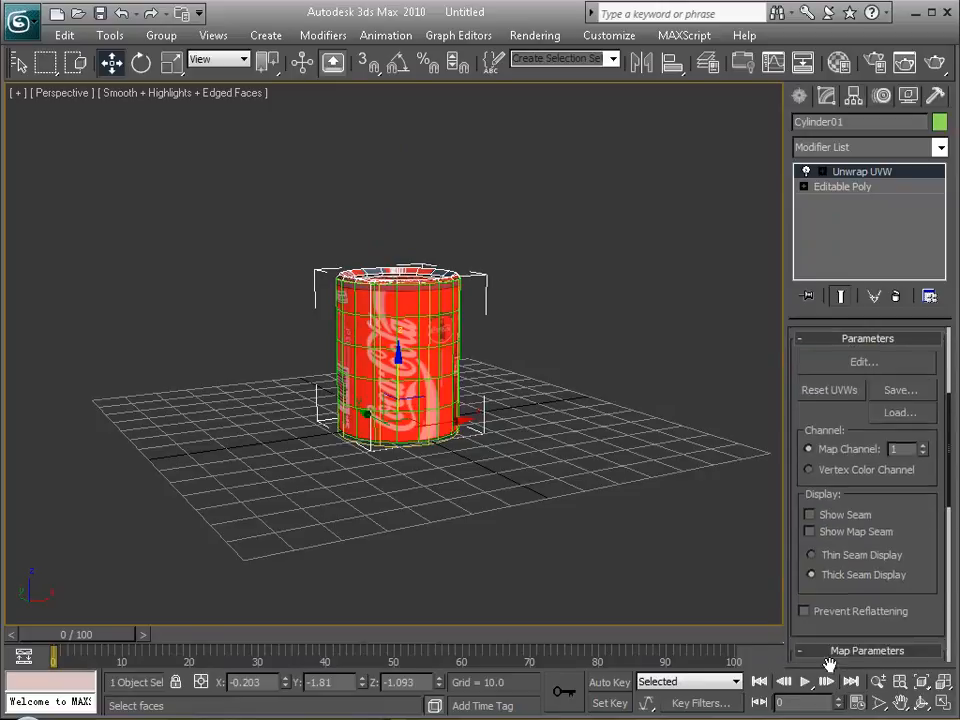
left_click(864, 383)
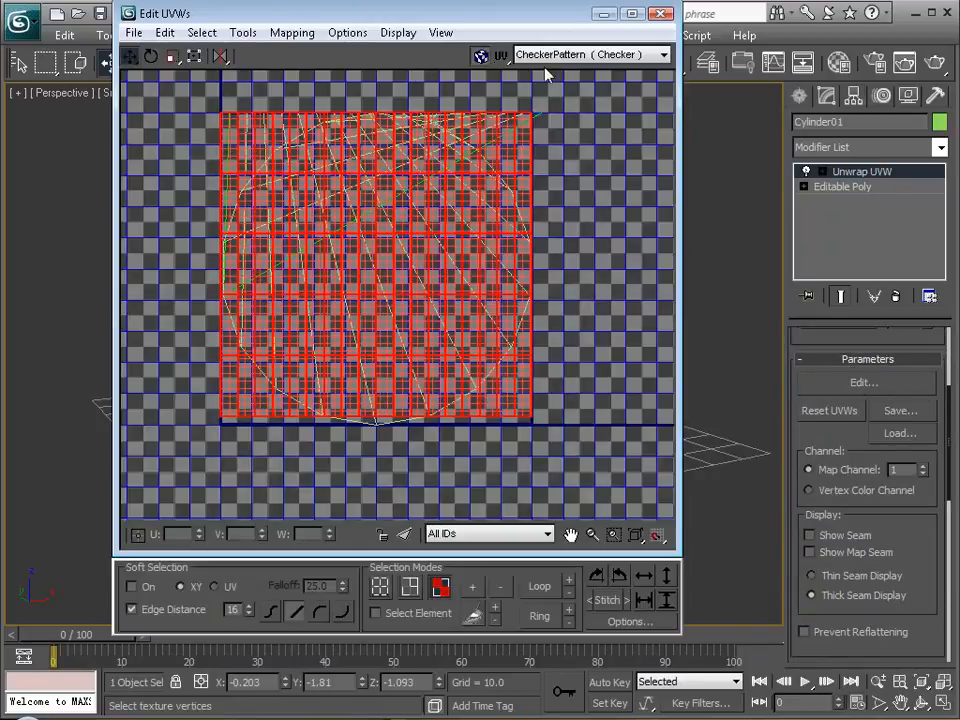
left_click(583, 55)
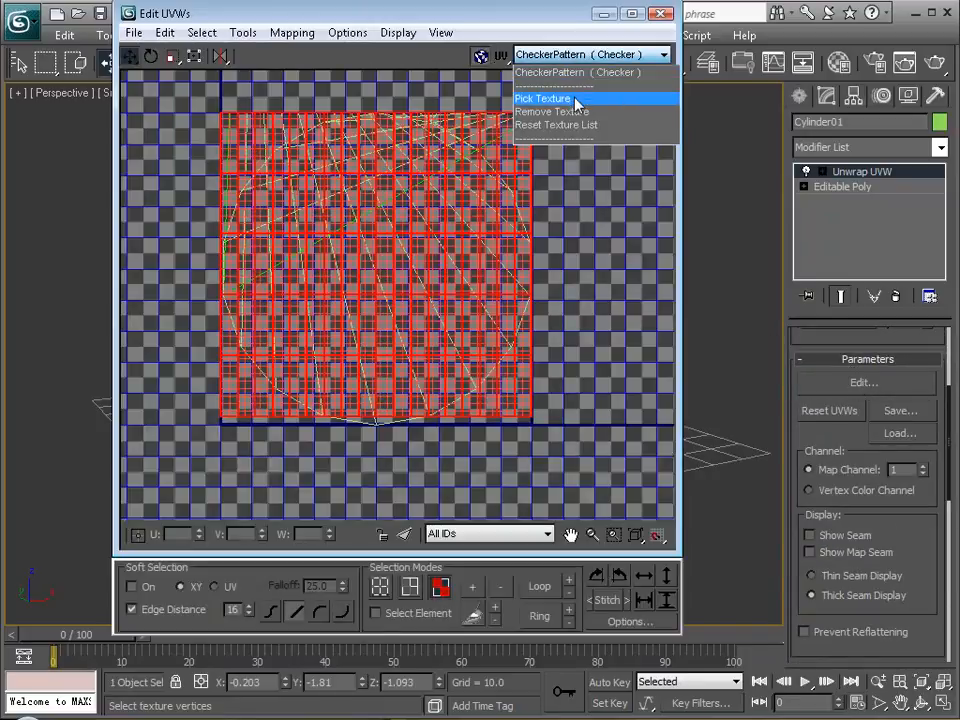
left_click(574, 98)
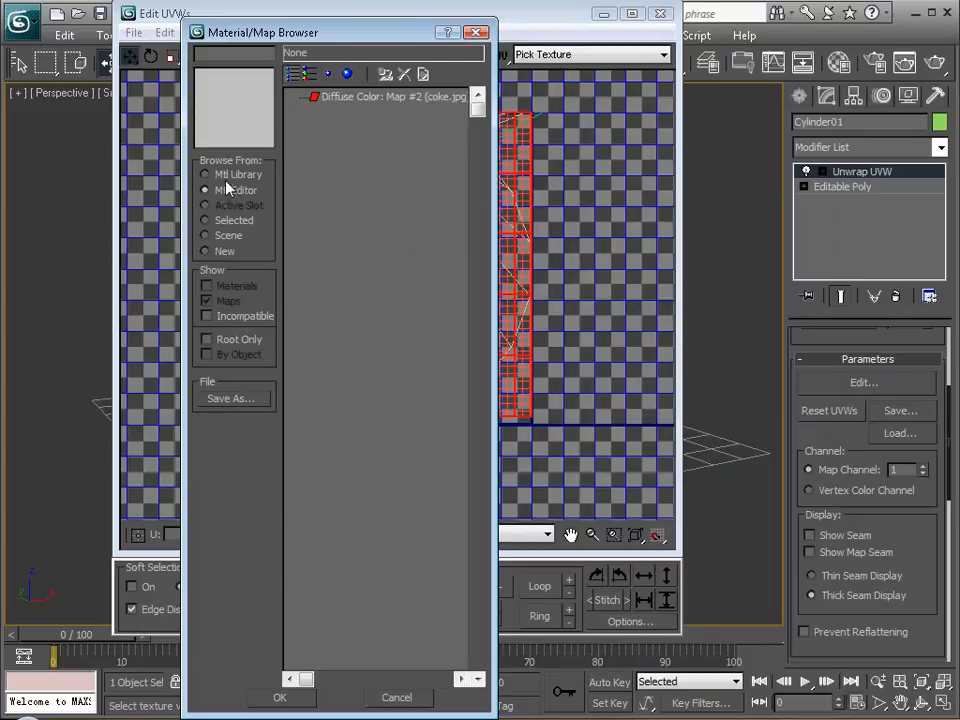
double_click(340, 100)
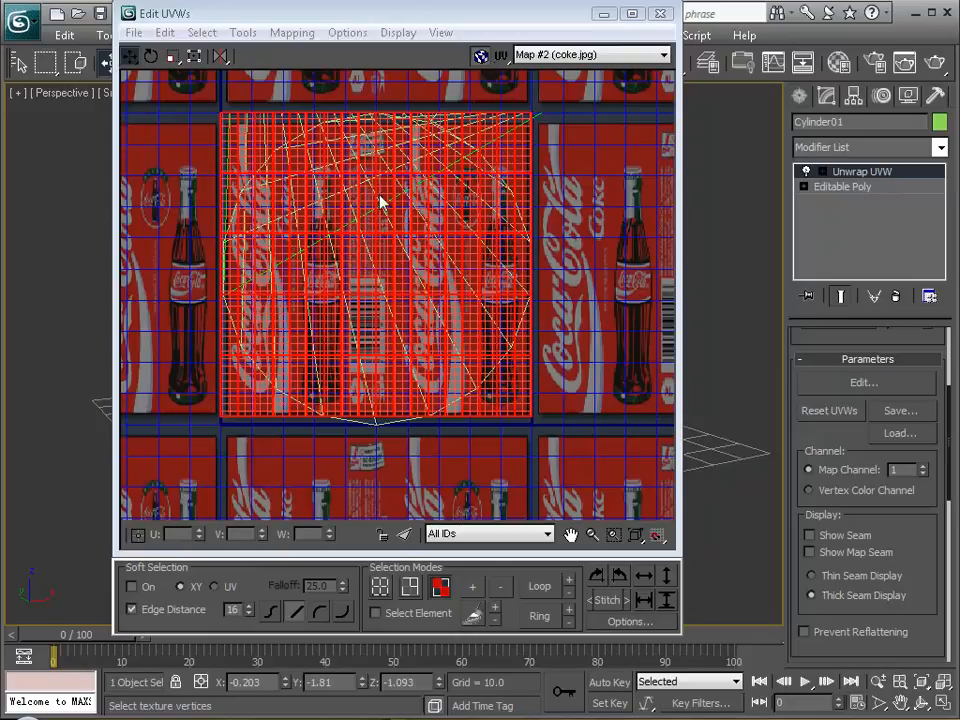
Switch the UV editor background to CheckerPattern and hide the background map so only the UV faces and grid show.
left_click(590, 55)
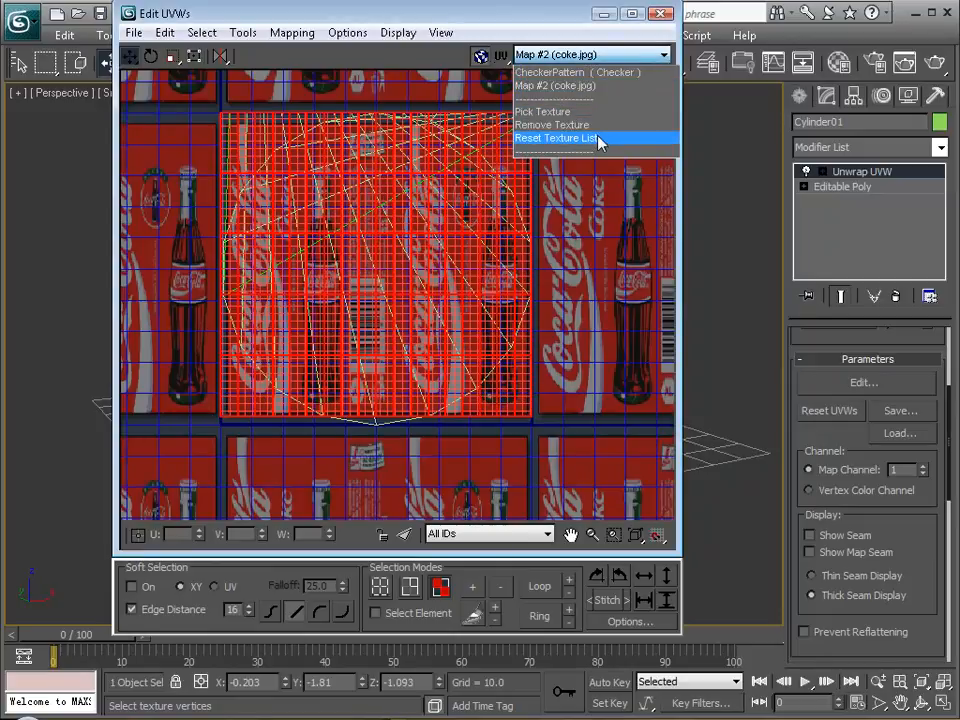
left_click(596, 99)
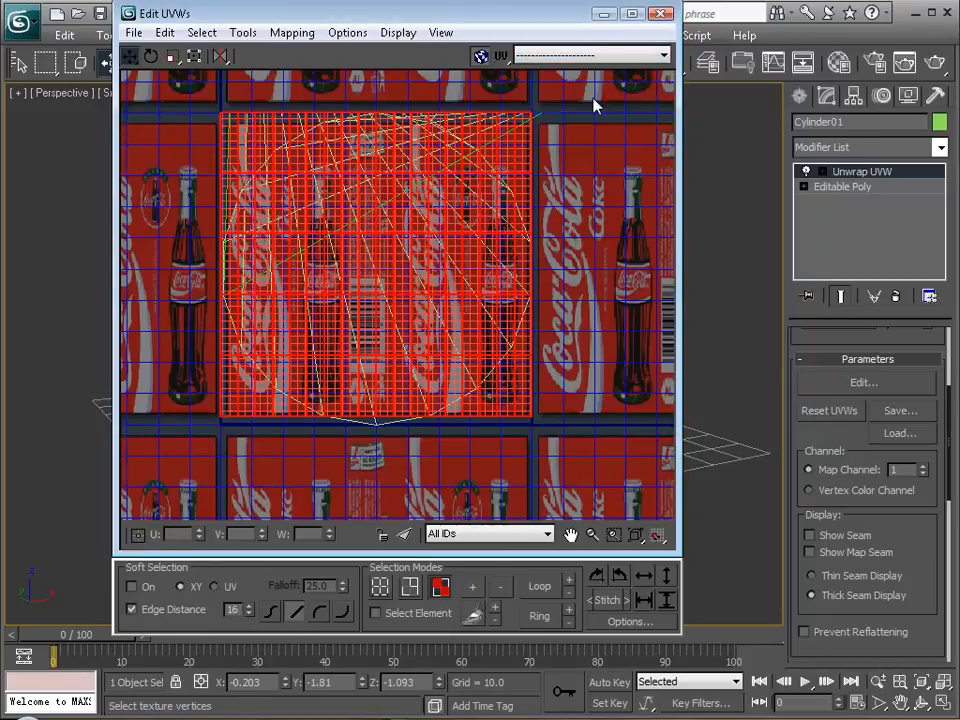
left_click(589, 57)
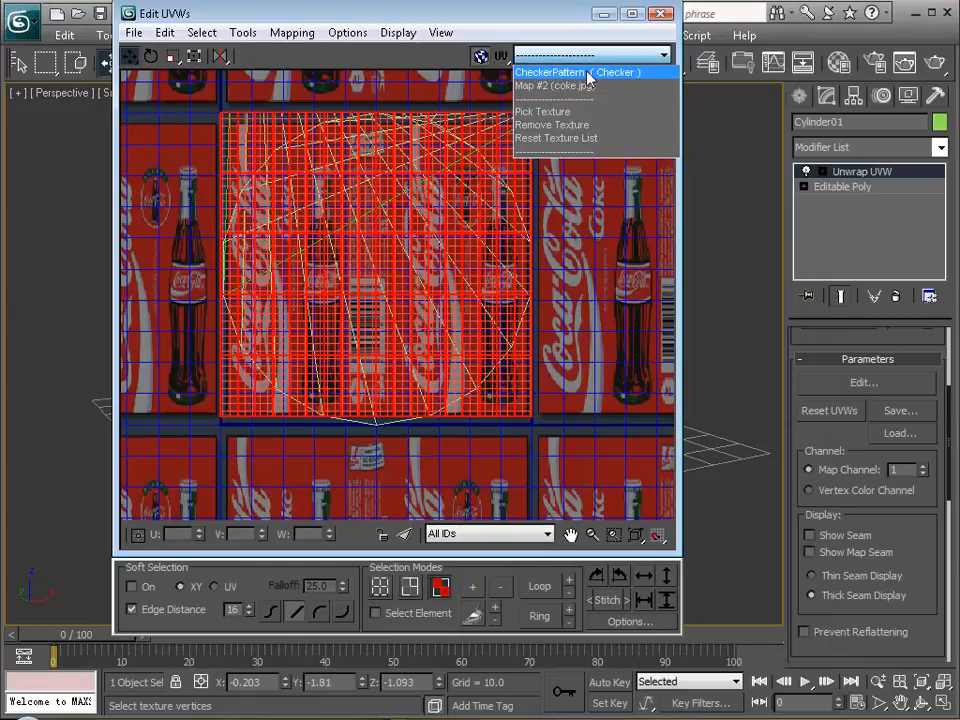
left_click(590, 73)
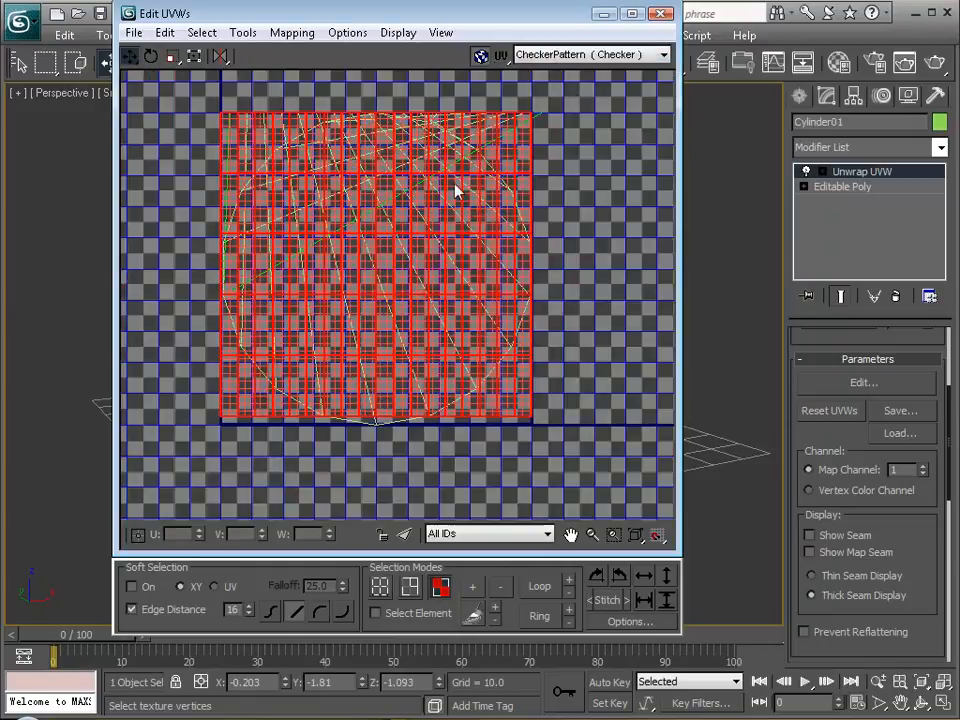
left_click(481, 56)
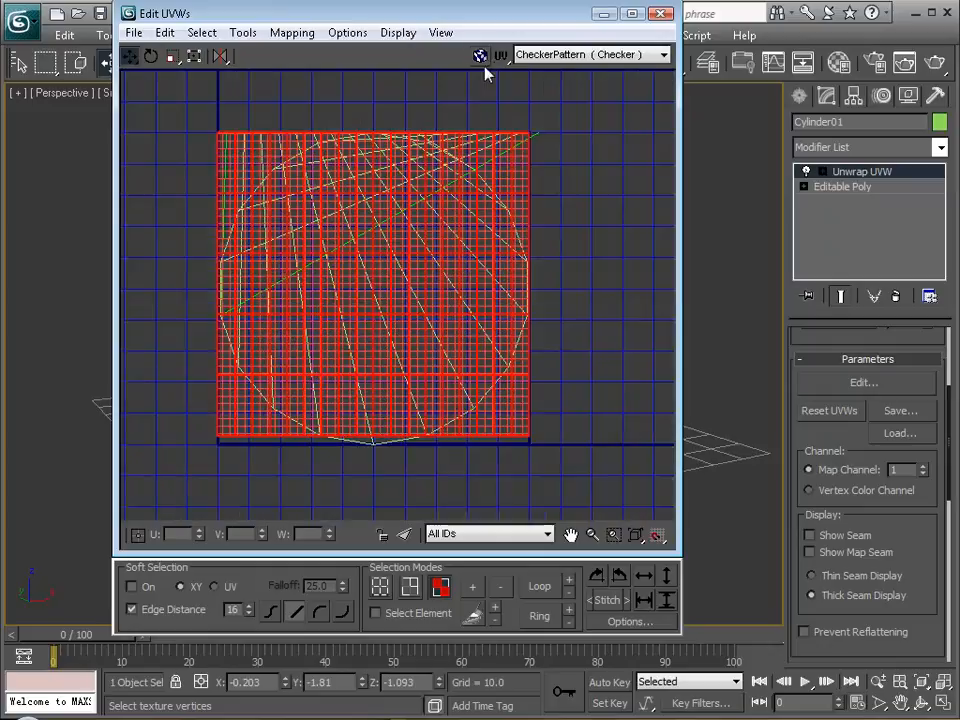
scroll(396, 343, "up", 5)
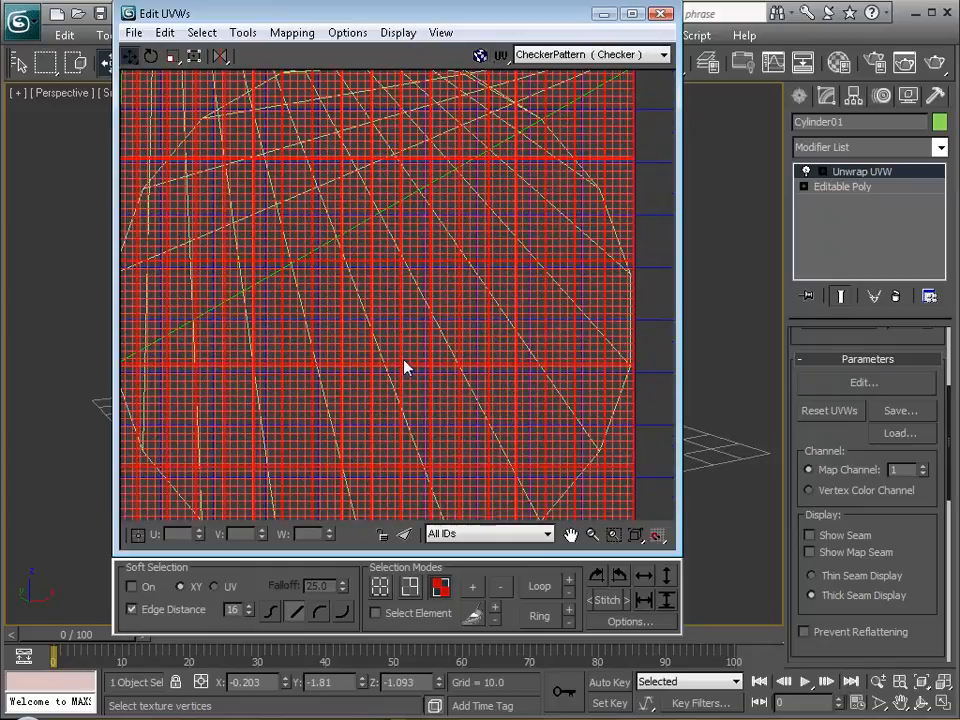
scroll(417, 313, "down", 3)
scroll(421, 271, "down", 1)
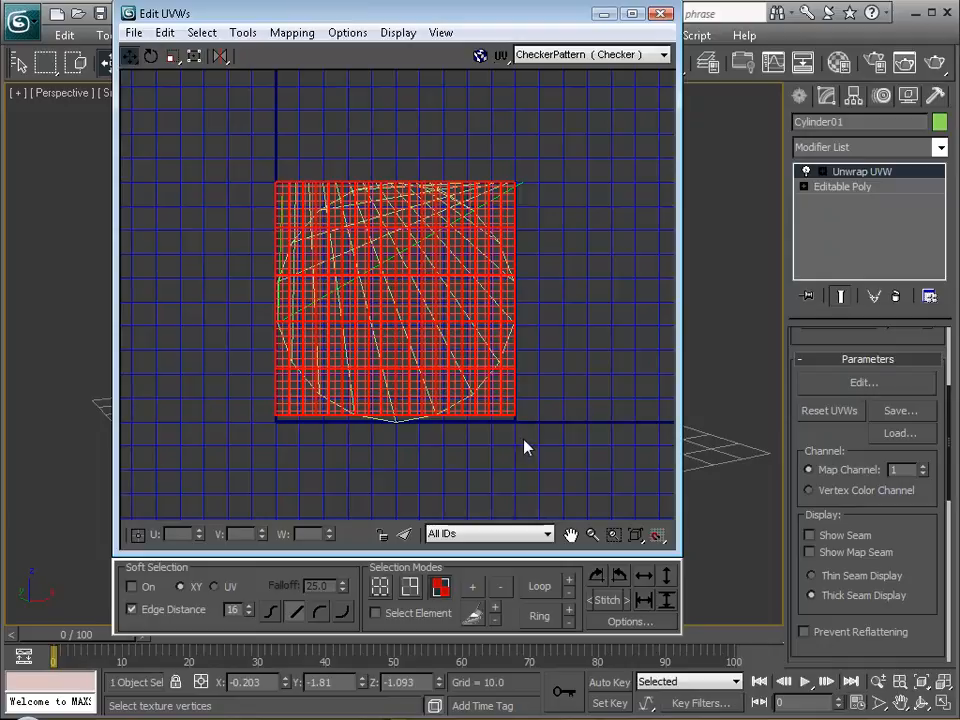
Move the UV editor aside and examine the checker pattern on the can's side in the Perspective view.
left_click_drag(561, 17, 725, 483)
mouse_move(451, 306)
middle_mouse_down("alt")
mouse_move(443, 345)
mouse_move(442, 320)
middle_mouse_up("alt")
scroll(443, 345, "up", 5)
middle_click_drag(442, 320, 398, 320)
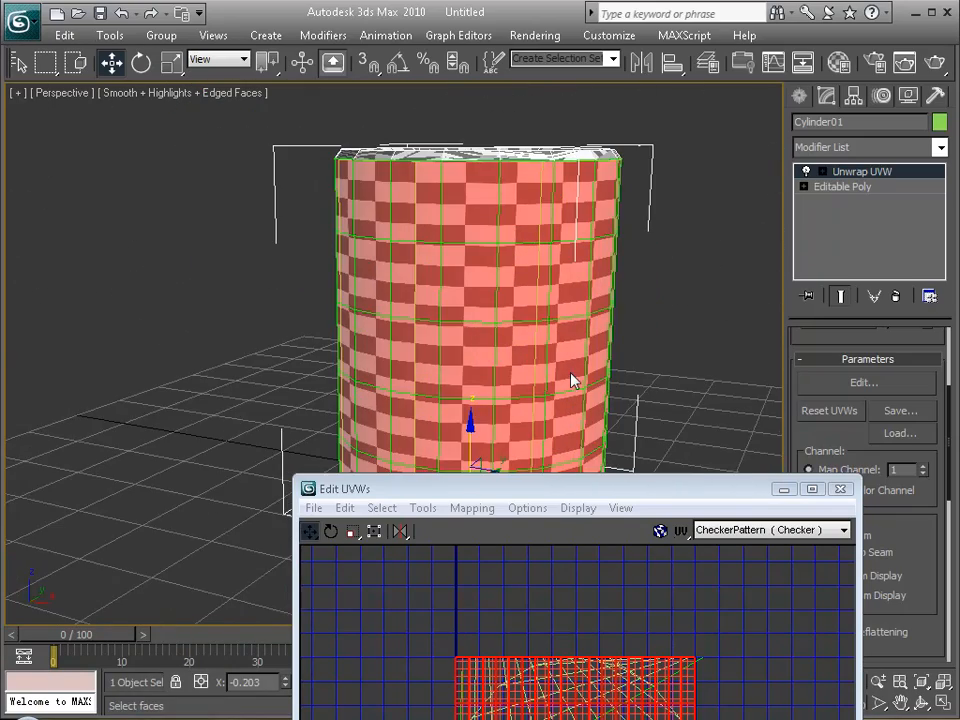
left_click_drag(638, 497, 475, 93)
Scale all UV vertices to about half size and move them into the lower-left corner of the texture square.
left_click(192, 128)
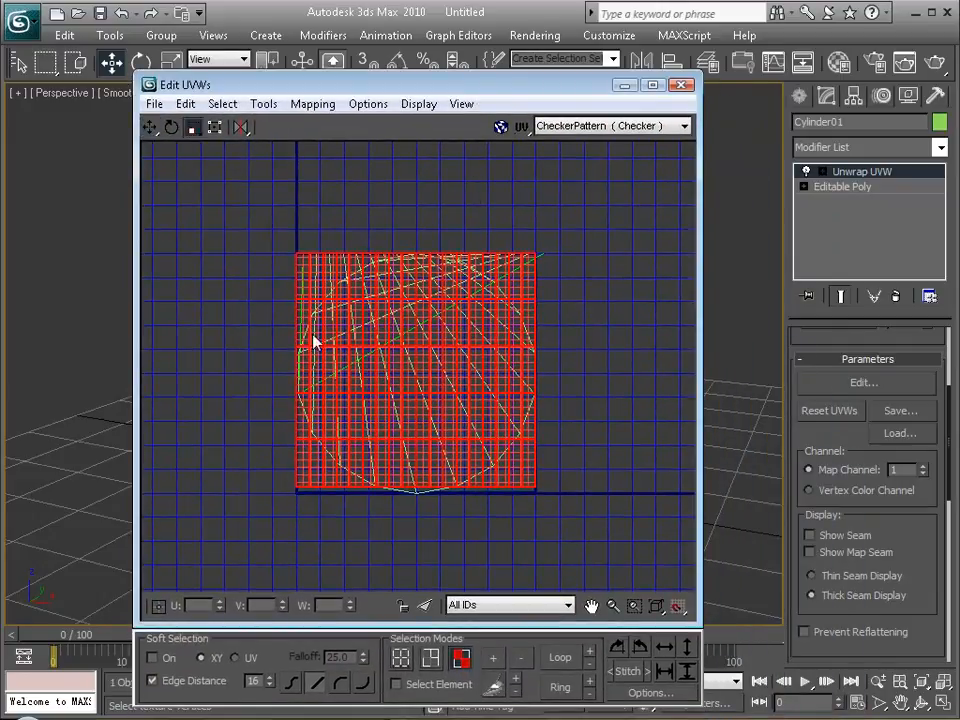
left_click(400, 657)
left_click_drag(260, 226, 575, 510)
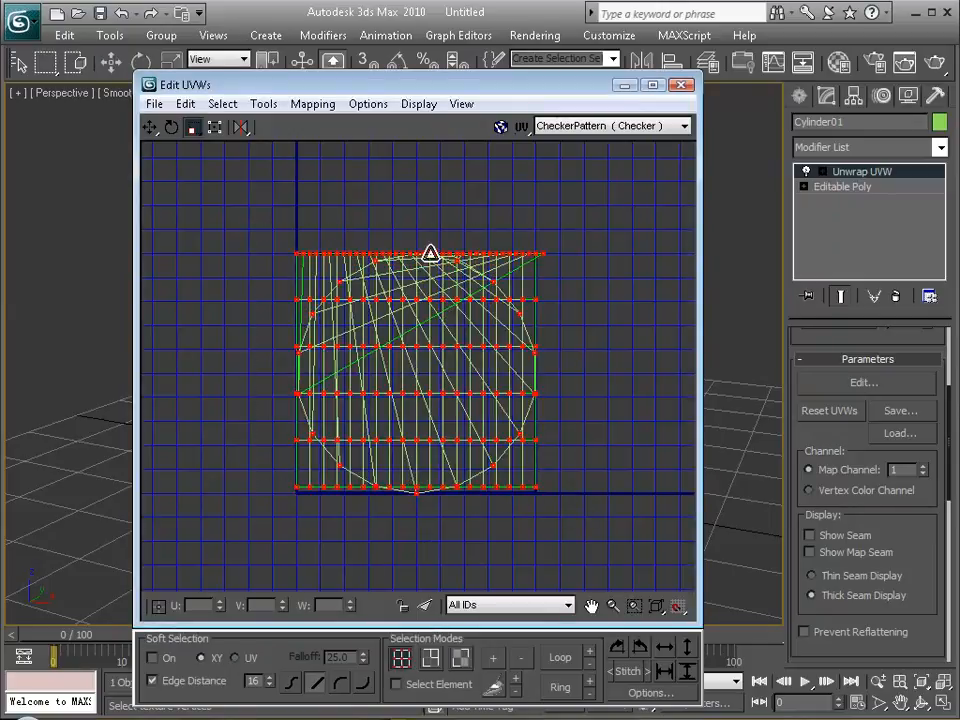
left_click_drag(399, 302, 356, 384)
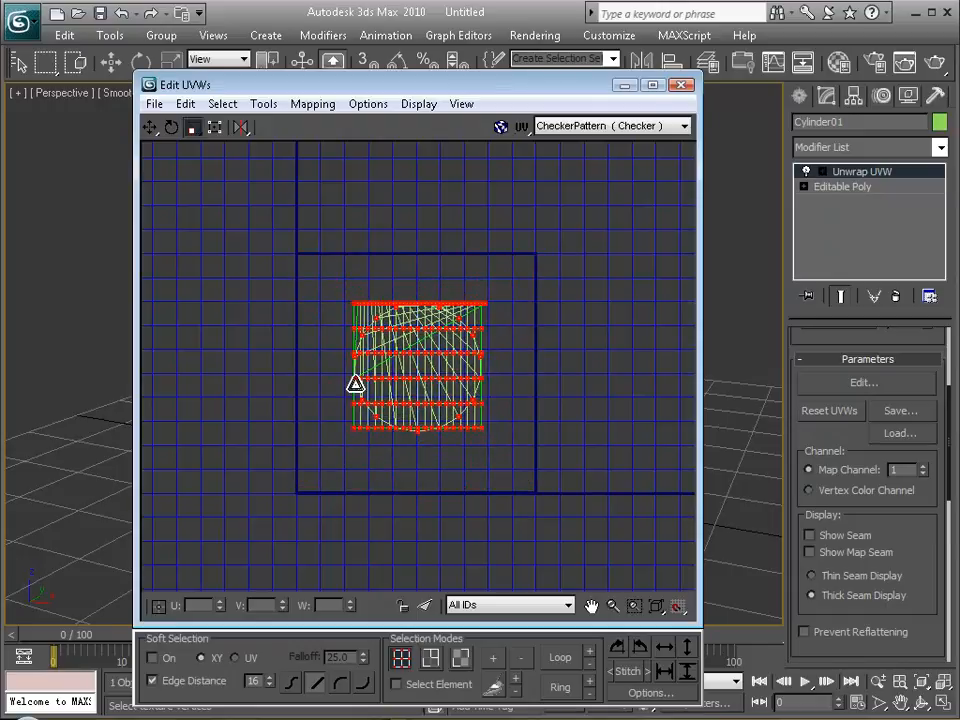
key("w")
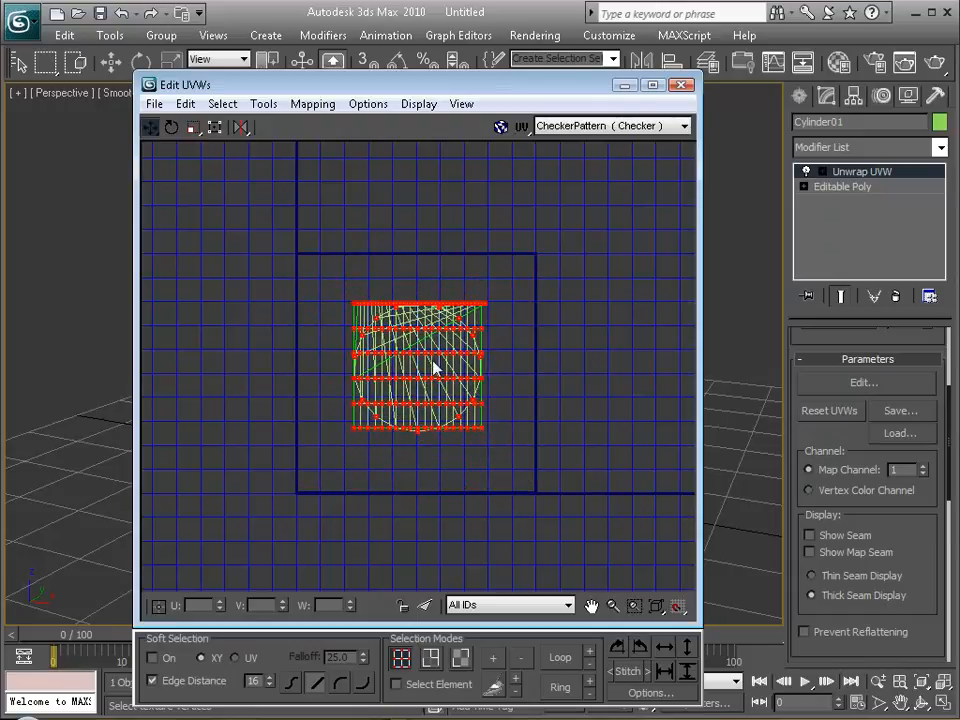
left_click_drag(432, 355, 385, 410)
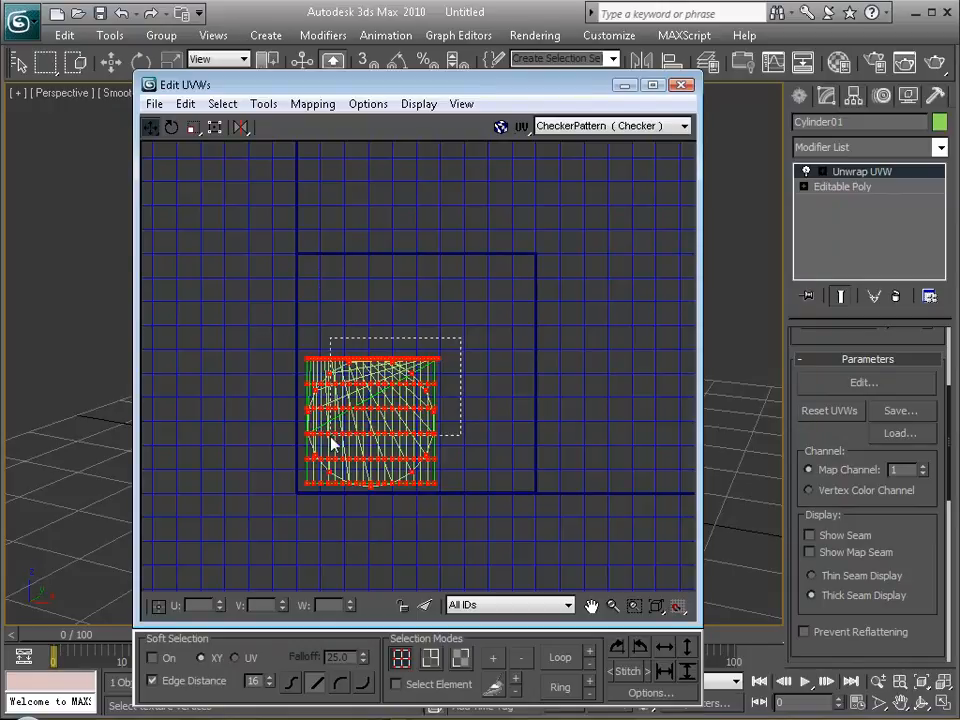
key("r")
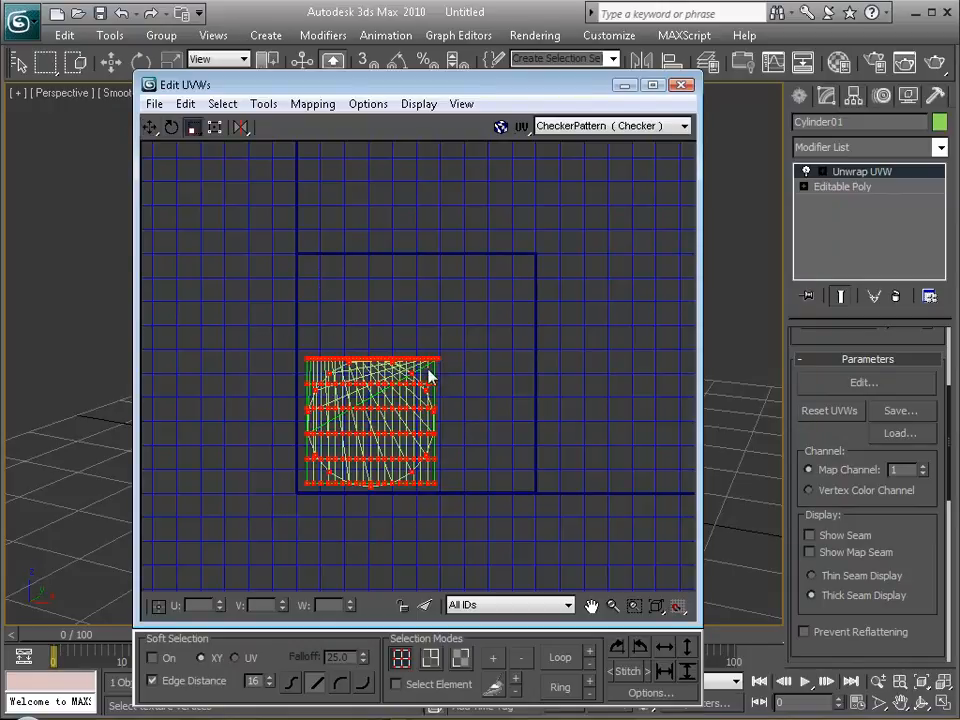
left_click_drag(402, 385, 398, 388)
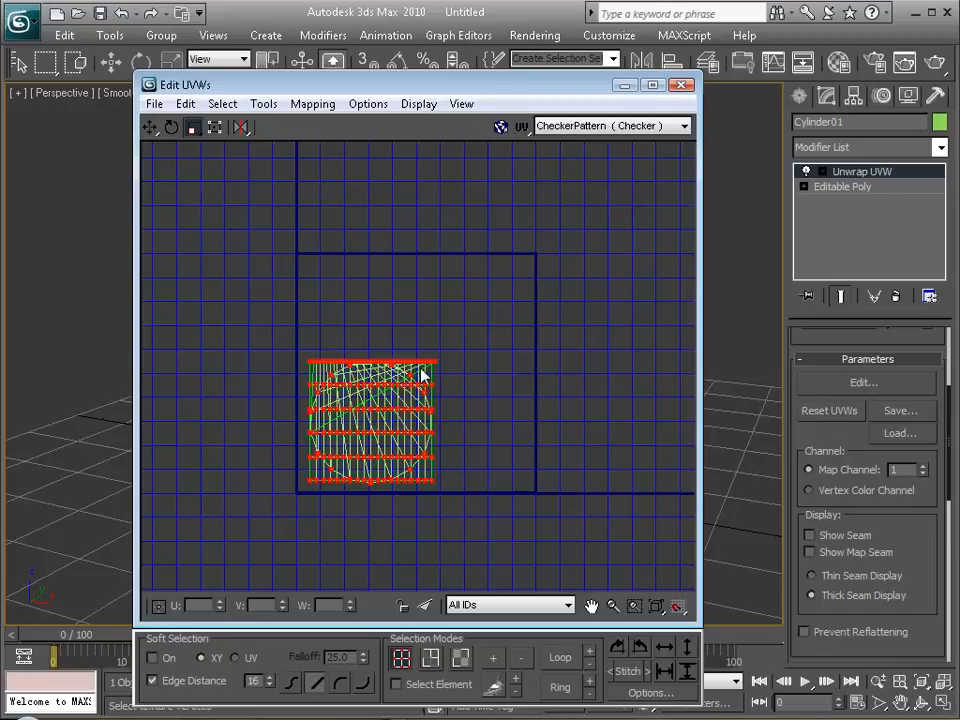
Return the UV editor to face selection with all UVs selected and minimize it to check the checker on the can.
left_click_drag(534, 93, 535, 86)
left_click(431, 652)
left_click_drag(283, 352, 456, 496)
left_click(460, 652)
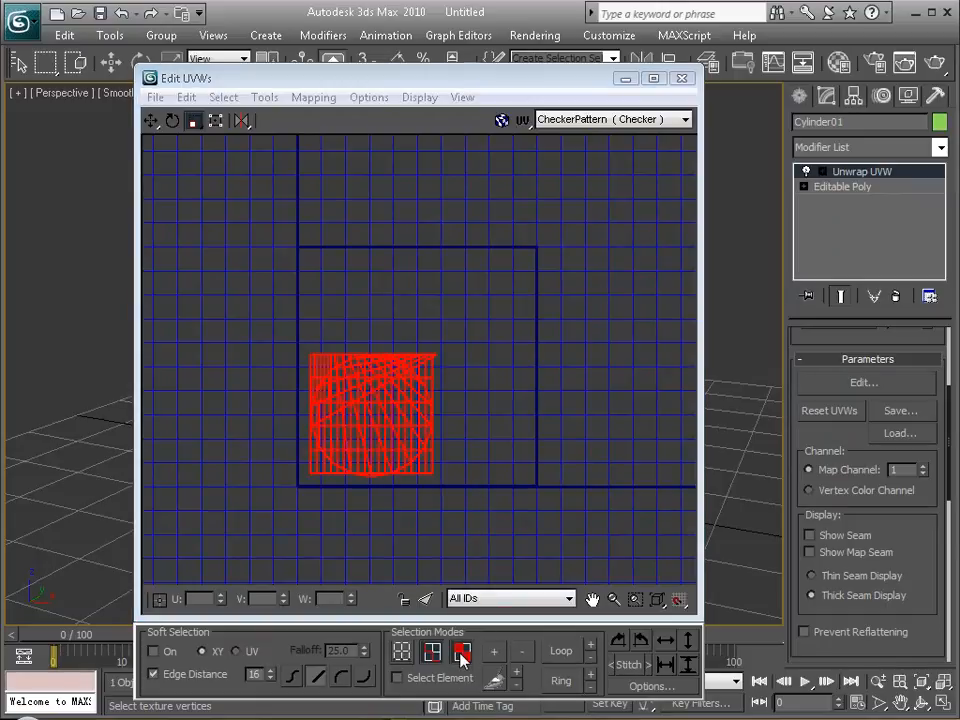
left_click(626, 78)
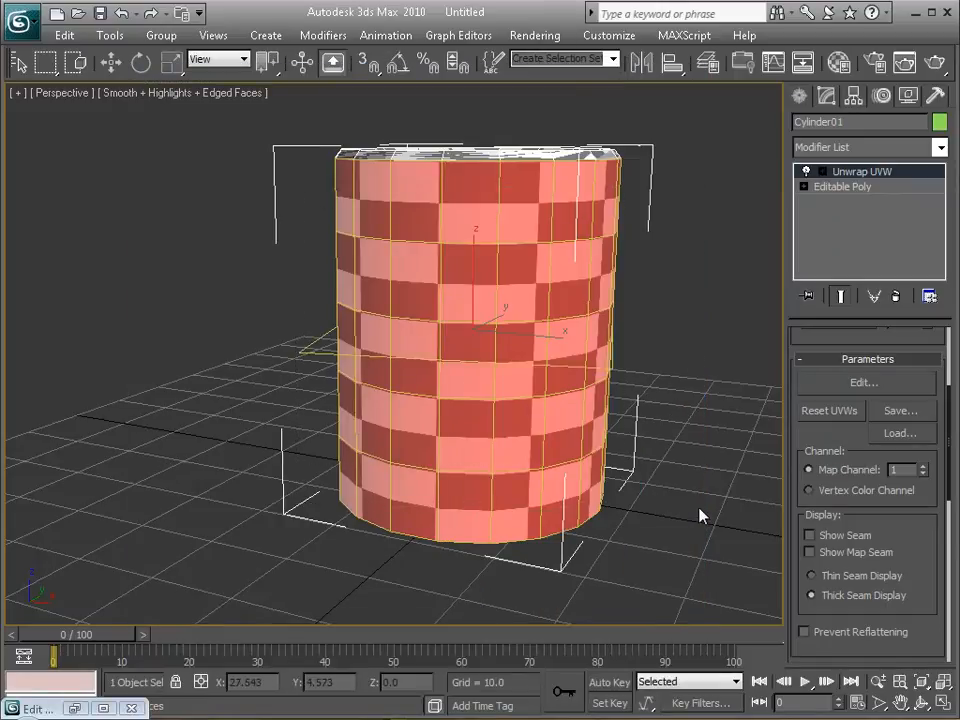
Maximize the Front view and region-select the can's side faces.
key("alt+w")
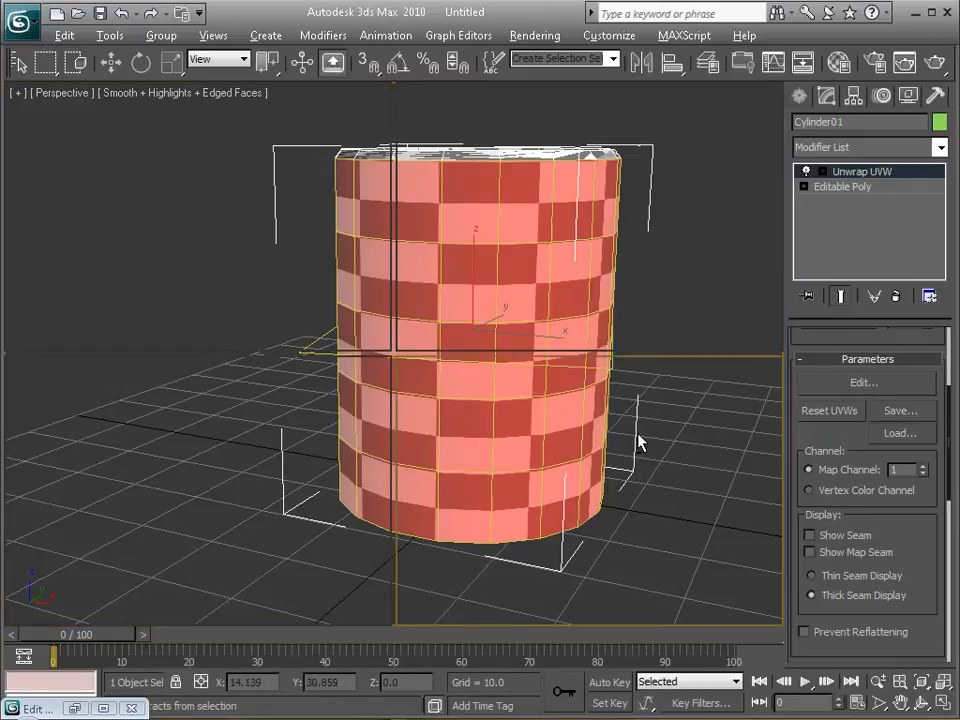
key("alt+w")
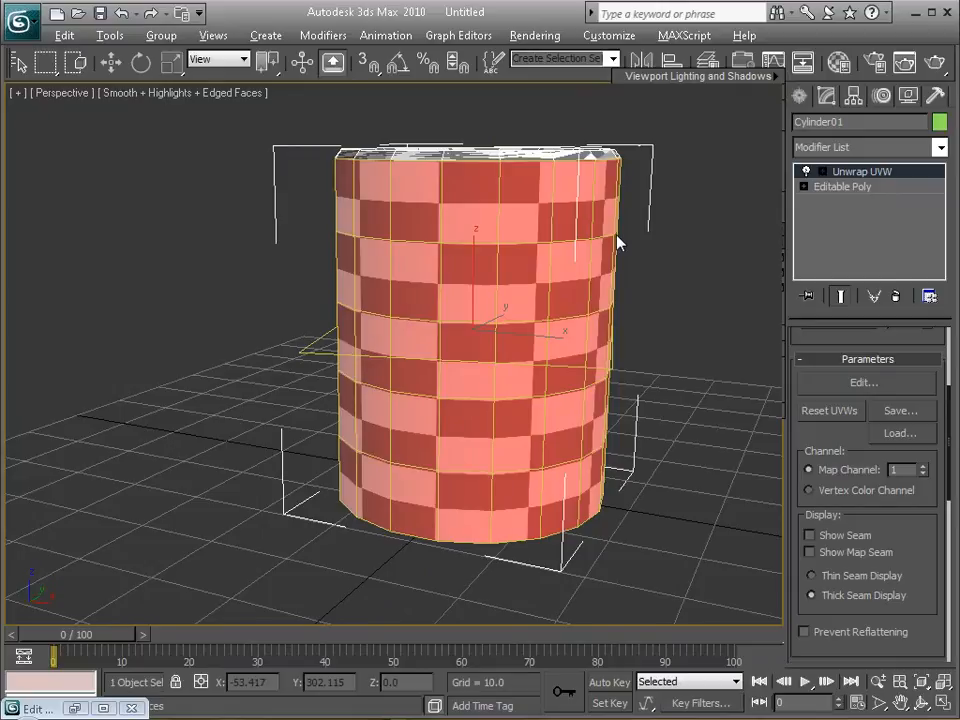
key("alt+w")
right_click(665, 275)
key("alt+w")
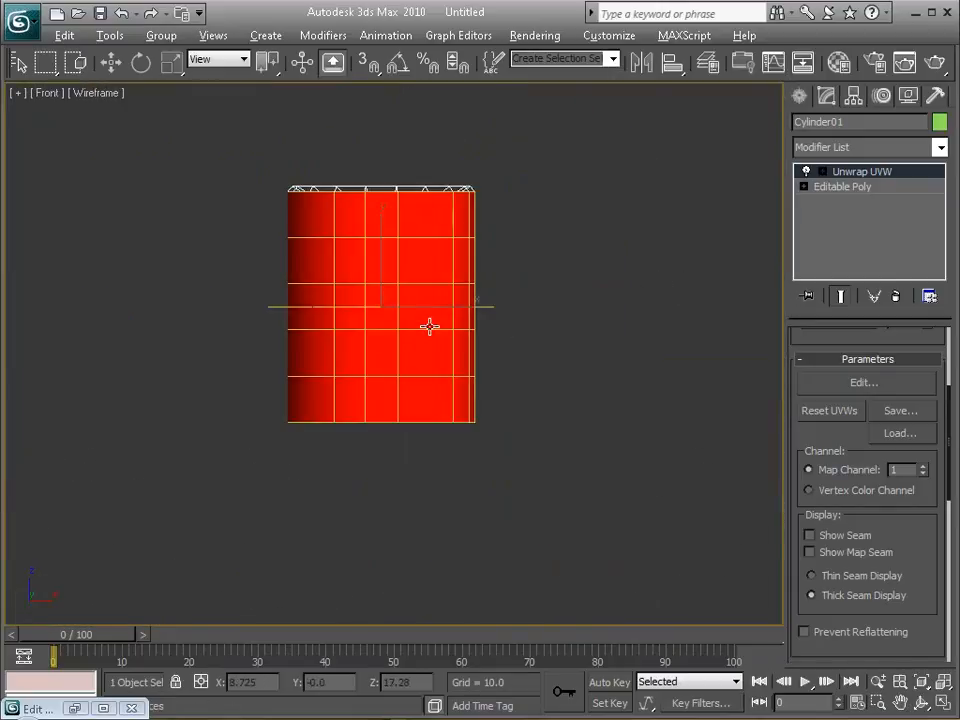
left_click_drag(231, 208, 551, 404)
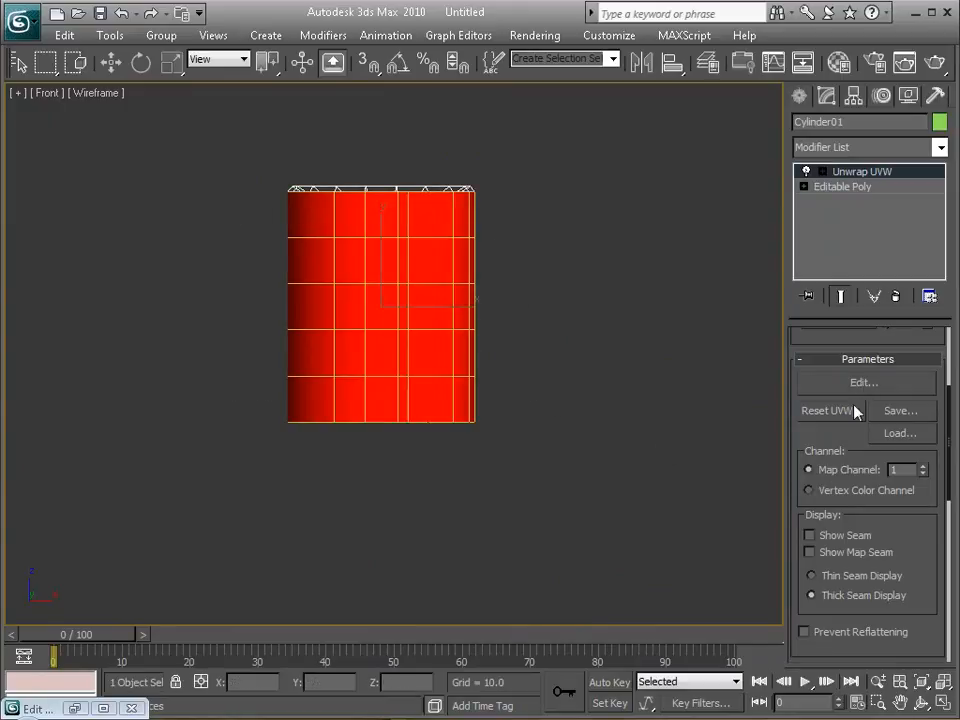
Apply Cylindrical mapping to the side faces and move its gizmo vertically to Z about -0.21.
left_click_drag(808, 607, 827, 420)
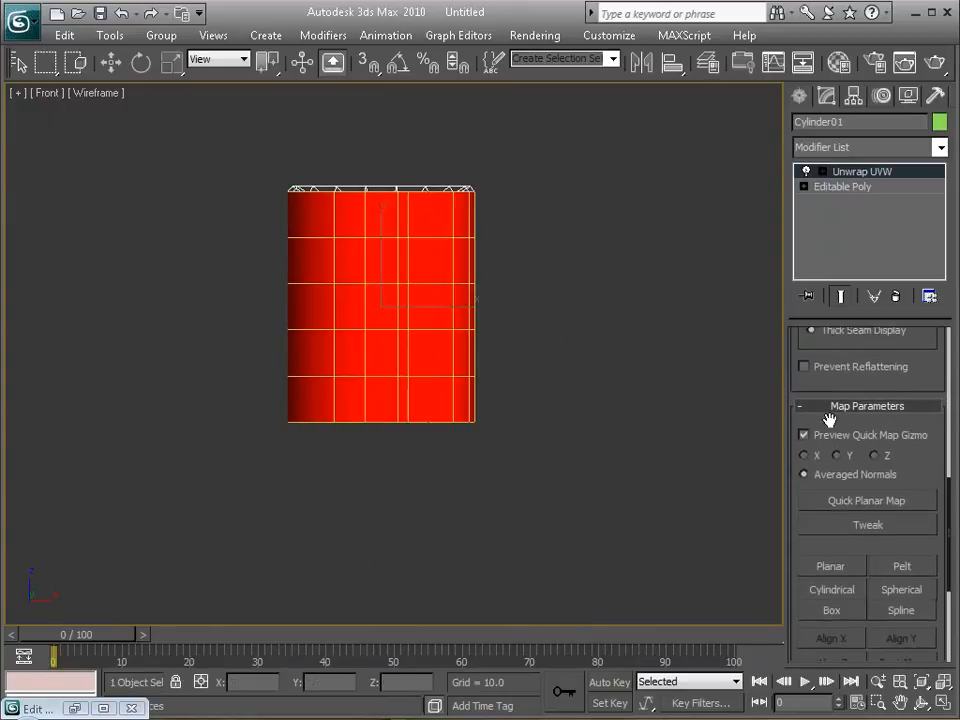
left_click(830, 590)
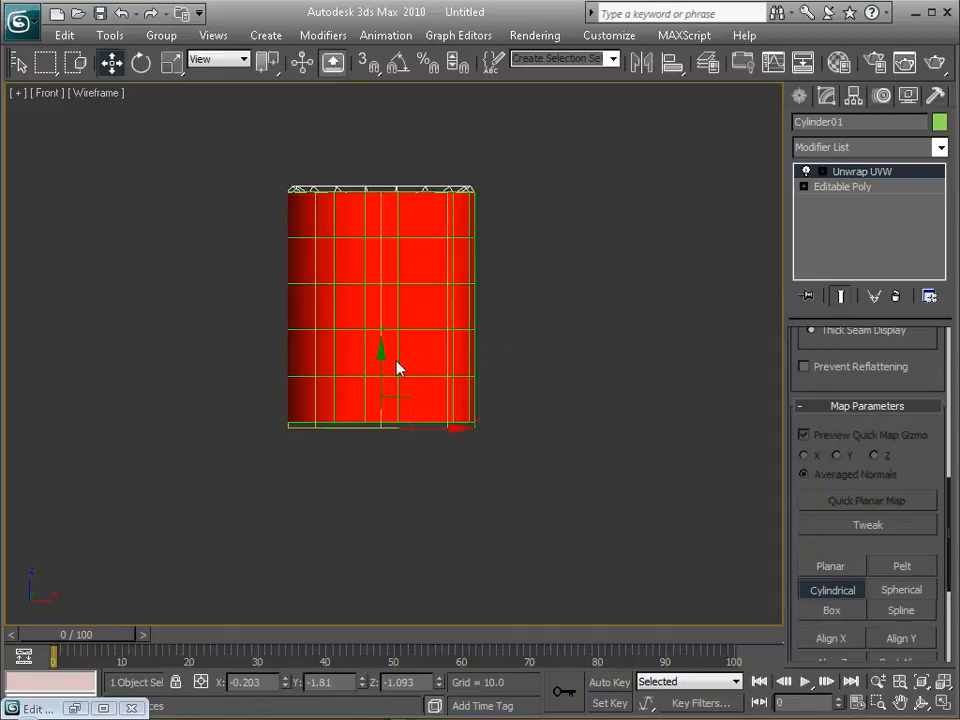
left_click_drag(380, 359, 378, 355)
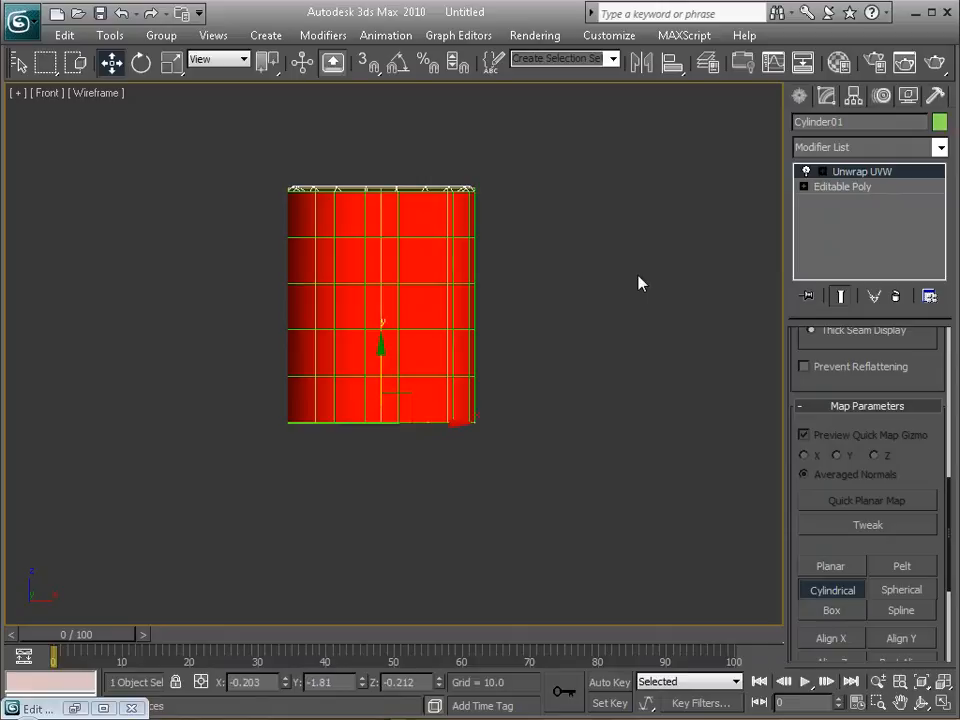
Reopen the UV editor to show the remapped side faces.
left_click_drag(270, 191, 510, 205)
left_click_drag(561, 162, 210, 448)
left_click_drag(838, 378, 810, 686)
left_click(830, 361)
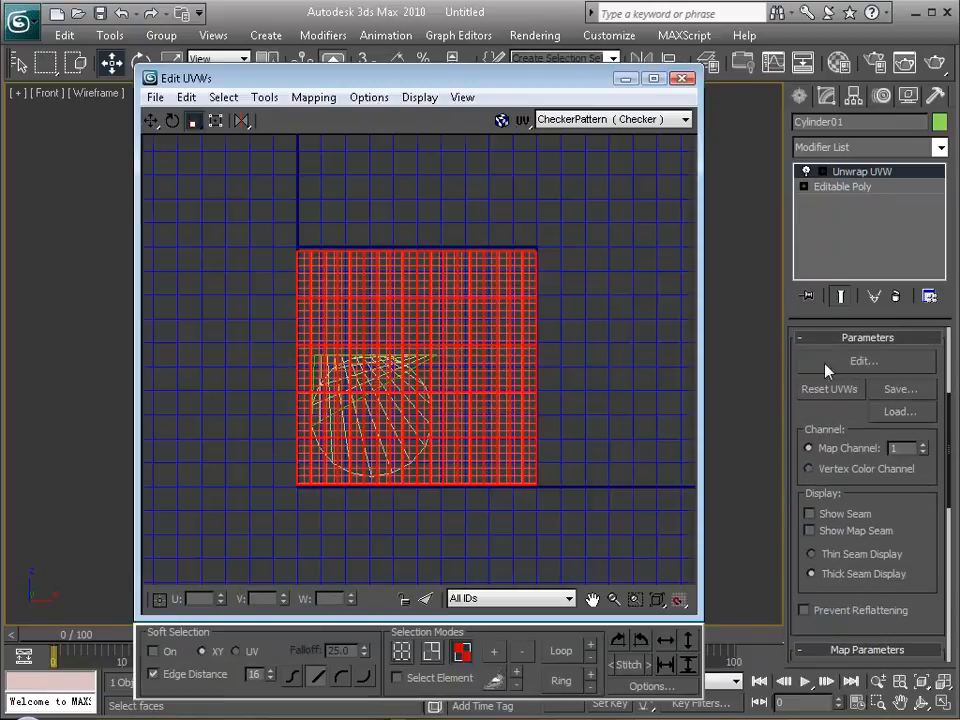
Region-select all UV faces in the editor and clear the selection again.
left_click_drag(557, 210, 251, 482)
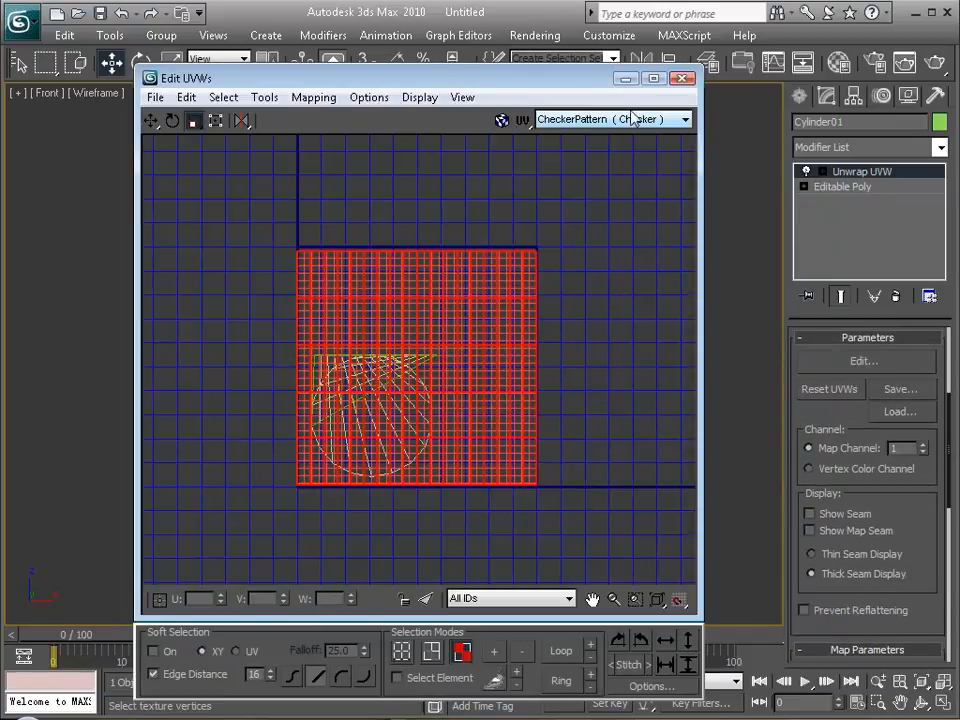
left_click(461, 651)
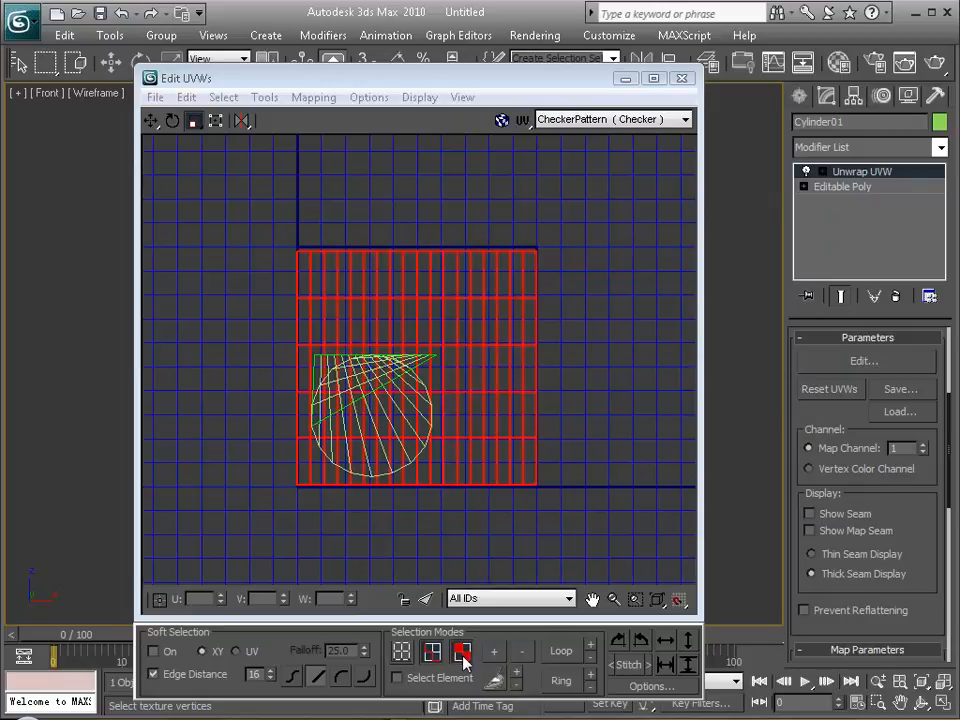
left_click_drag(593, 214, 157, 505)
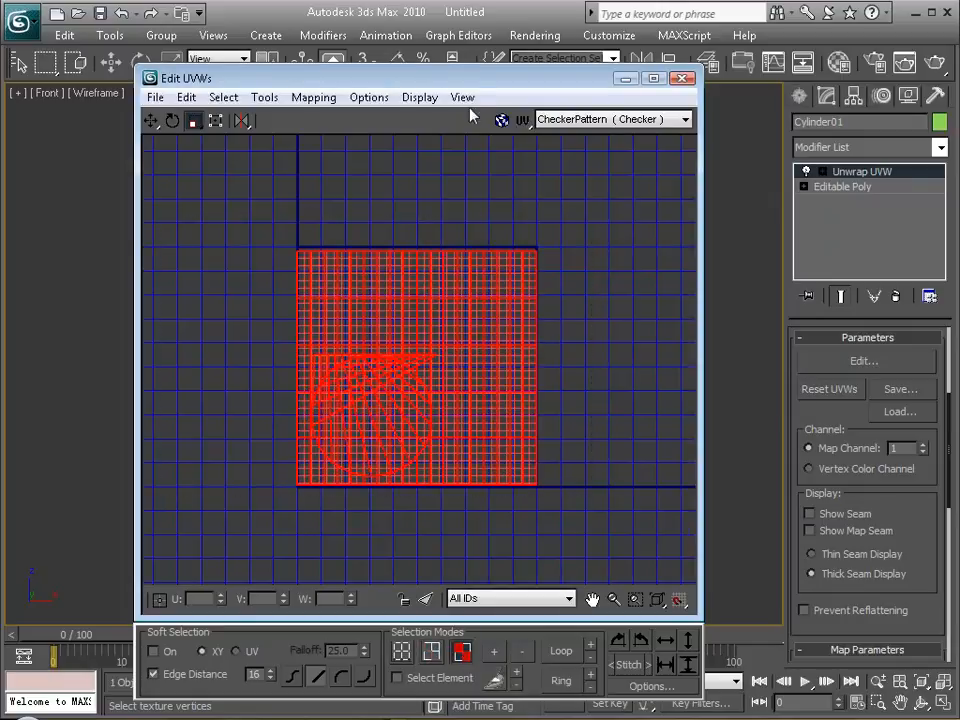
mouse_move(480, 85)
left_mouse_down()
mouse_move(563, 512)
mouse_move(488, 379)
mouse_move(503, 110)
mouse_move(495, 75)
left_mouse_up()
left_click(607, 357)
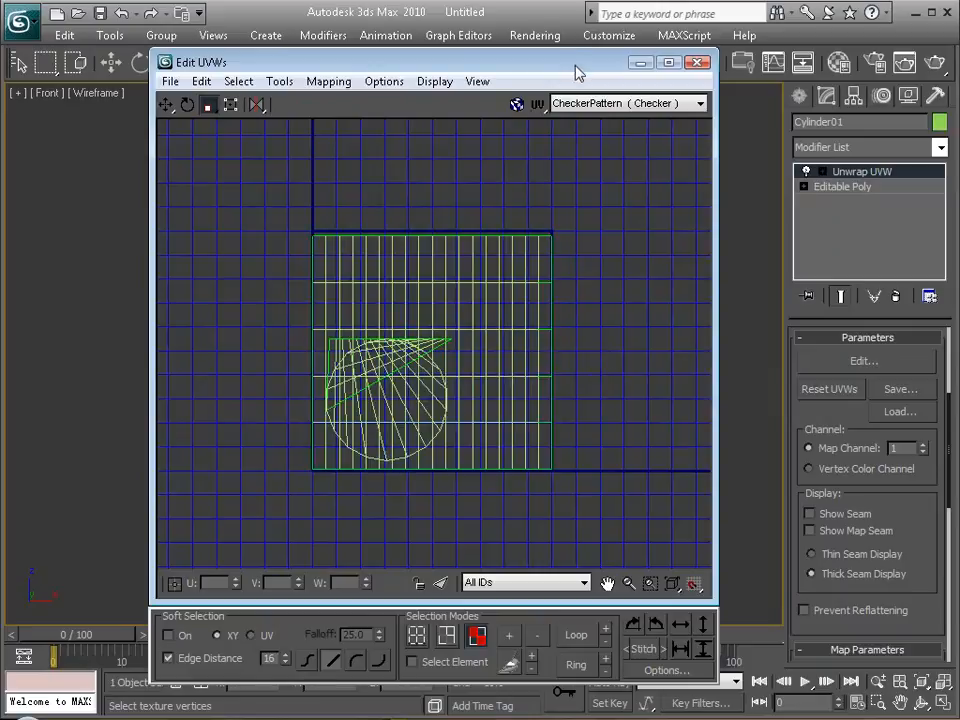
Select all of the can's faces in the Front view, including lid and base, and apply Cylindrical mapping to them.
left_click_drag(546, 66, 513, 546)
left_click_drag(557, 145, 222, 461)
left_click_drag(510, 540, 566, 127)
scroll(840, 400, "down", 5)
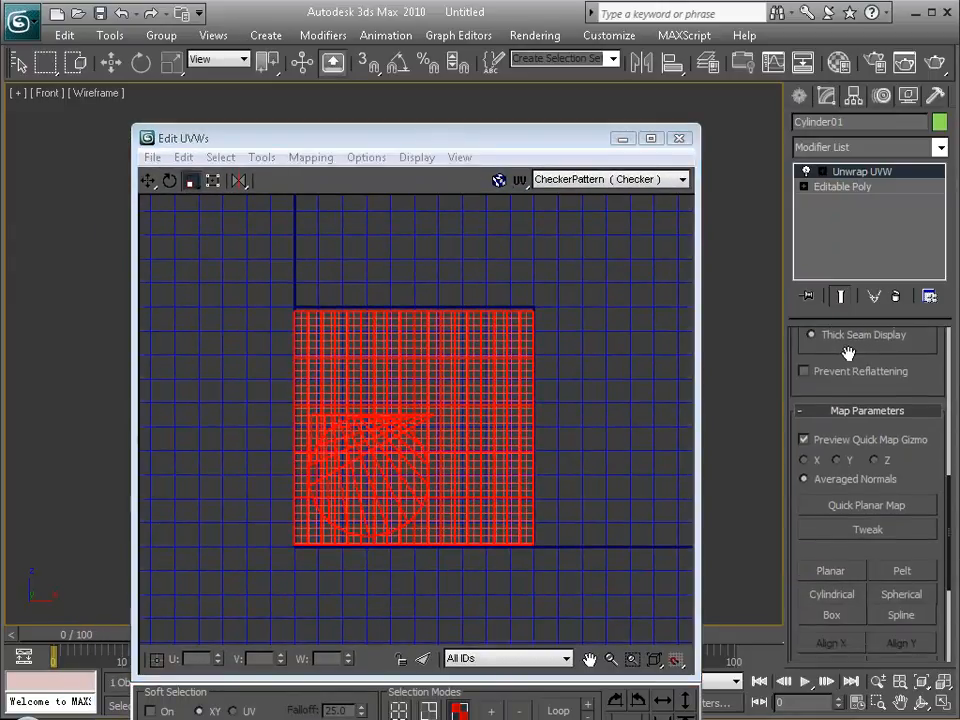
left_click(826, 592)
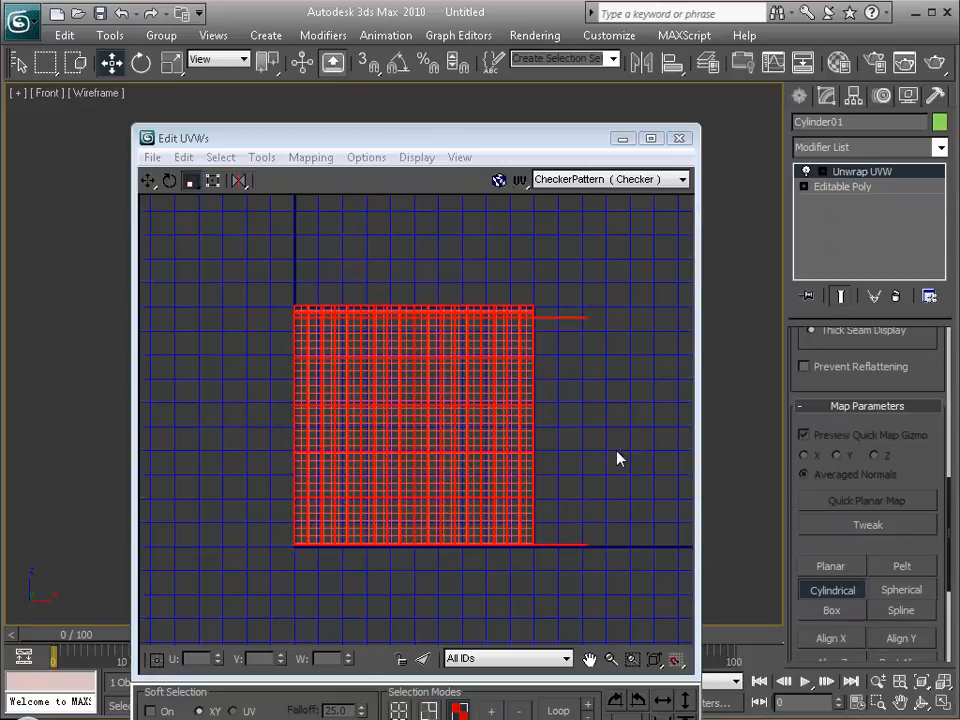
In a Perspective view, exit the mapping, deselect the base and recessed lid faces, and invert the selection to isolate them.
left_click_drag(595, 140, 510, 535)
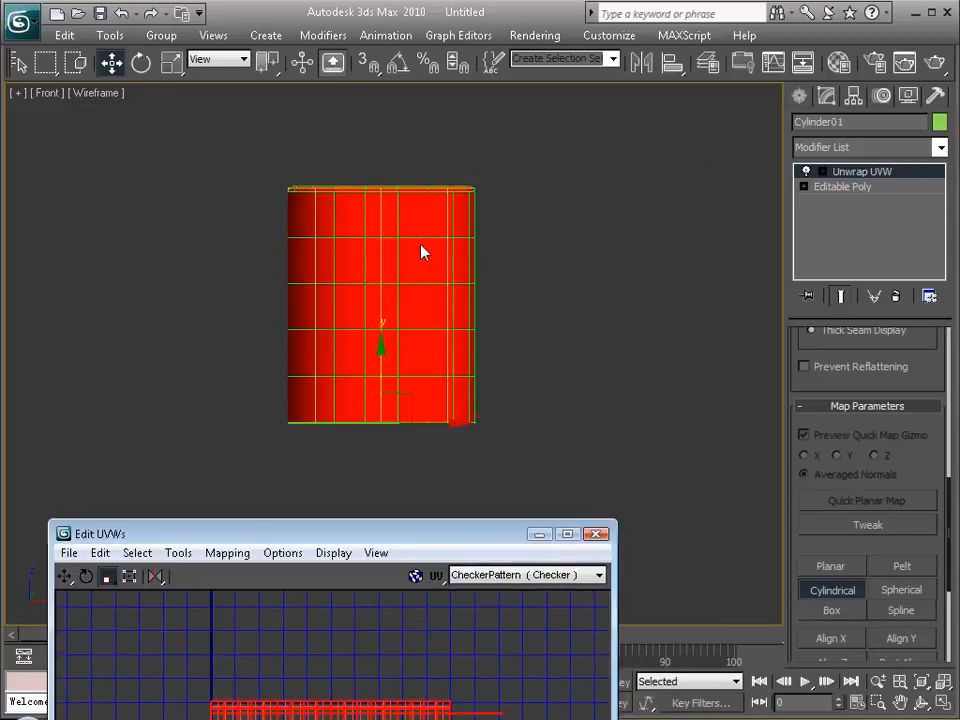
key("p")
middle_click_drag(418, 255, 362, 366, "alt")
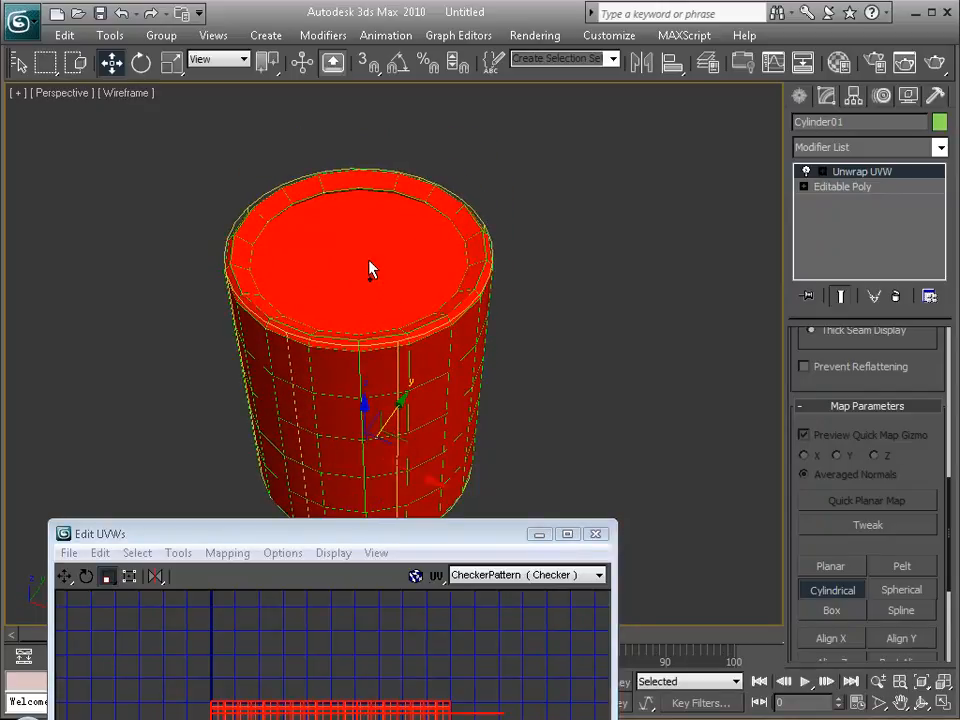
key("super")
key("super")
middle_click_drag(388, 341, 340, 365, "alt")
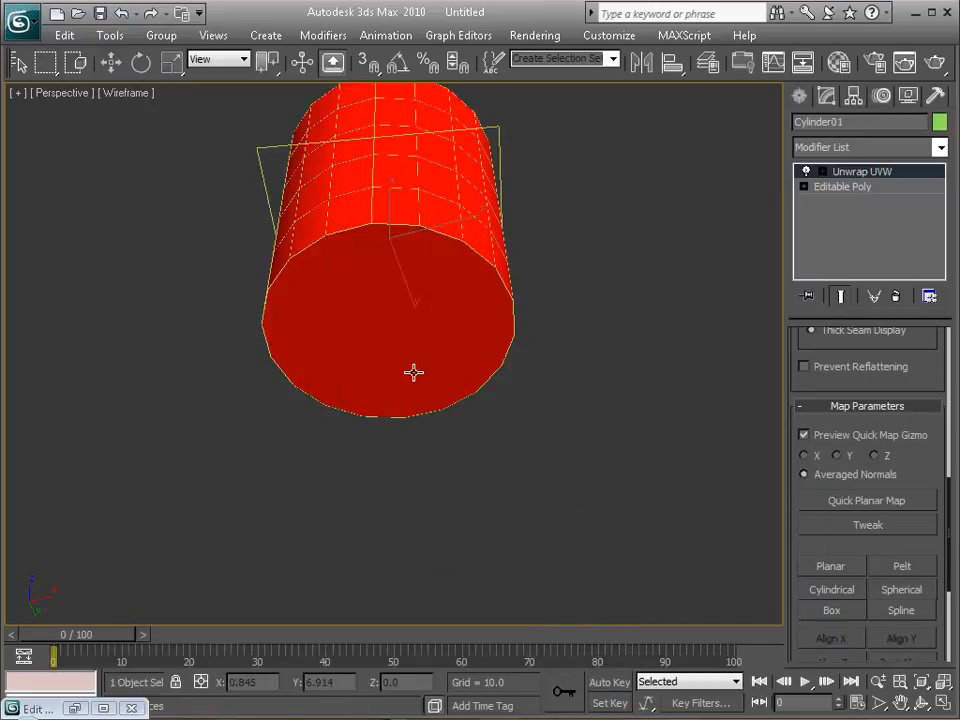
left_click(384, 338, "alt")
middle_click_drag(431, 313, 394, 369, "alt")
left_click(447, 431, "alt")
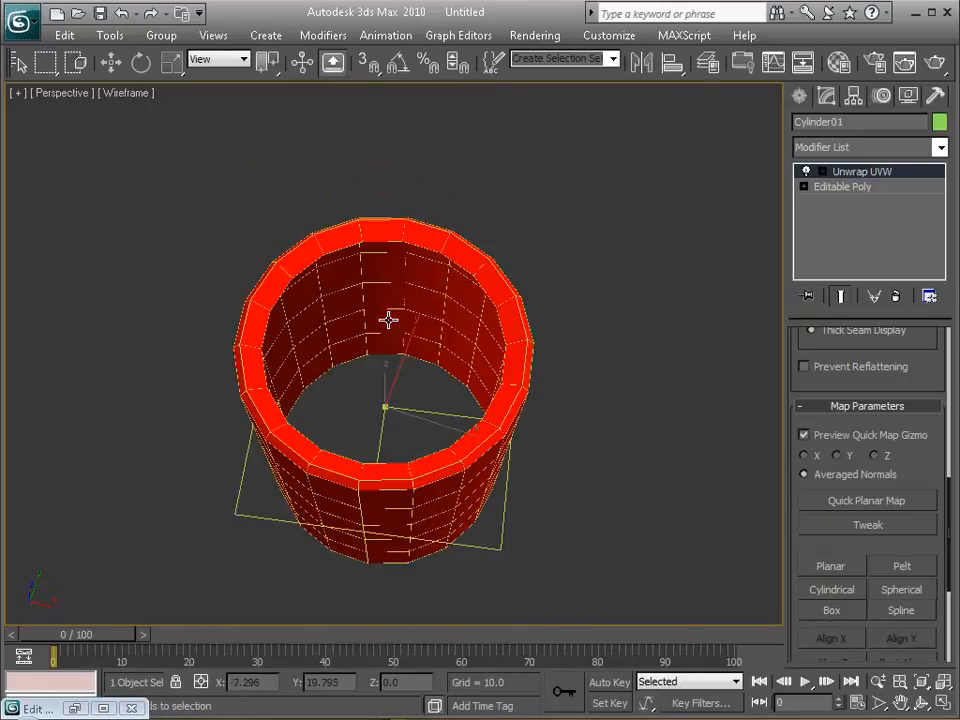
middle_click_drag(447, 431, 299, 199, "alt")
left_click(65, 35)
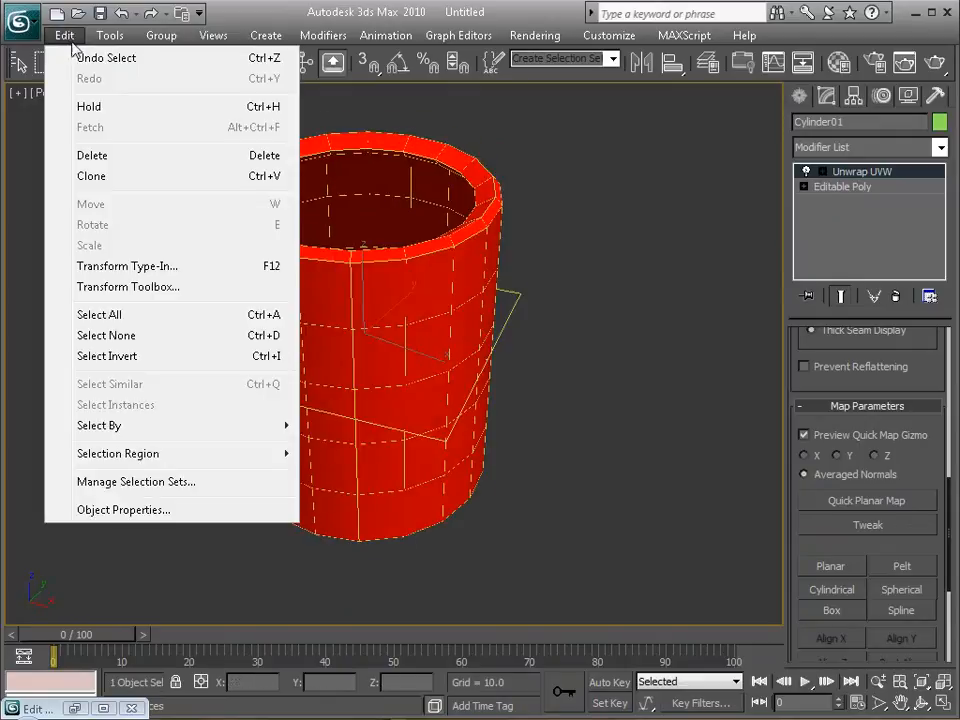
left_click(100, 356)
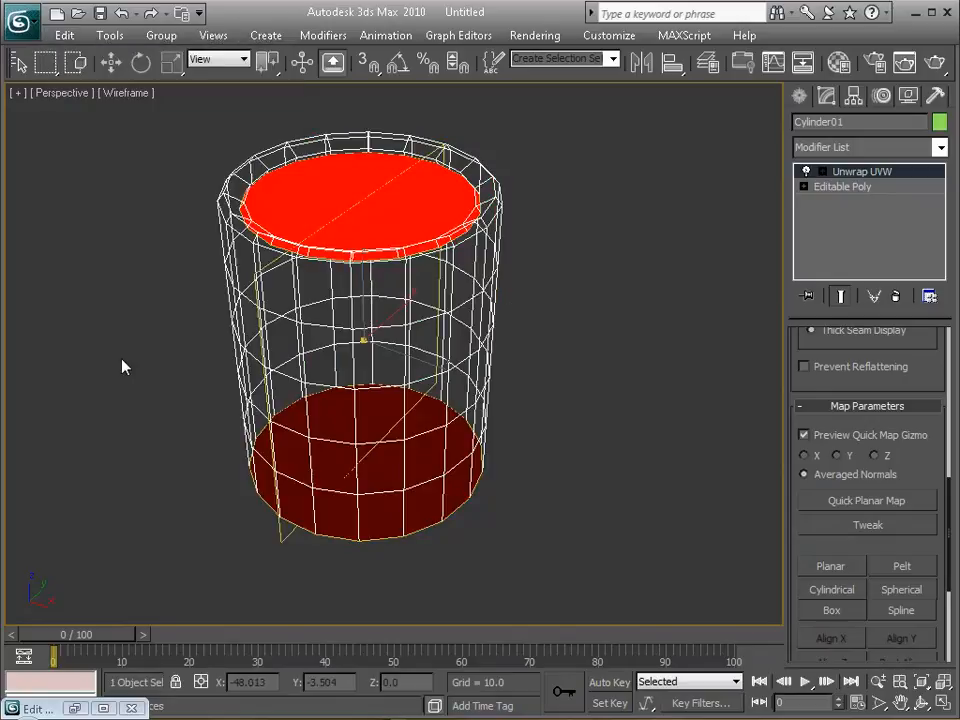
Set the quick planar map gizmo's alignment to the Z axis for the selected lid and base faces.
middle_click_drag(315, 409, 339, 420, "alt")
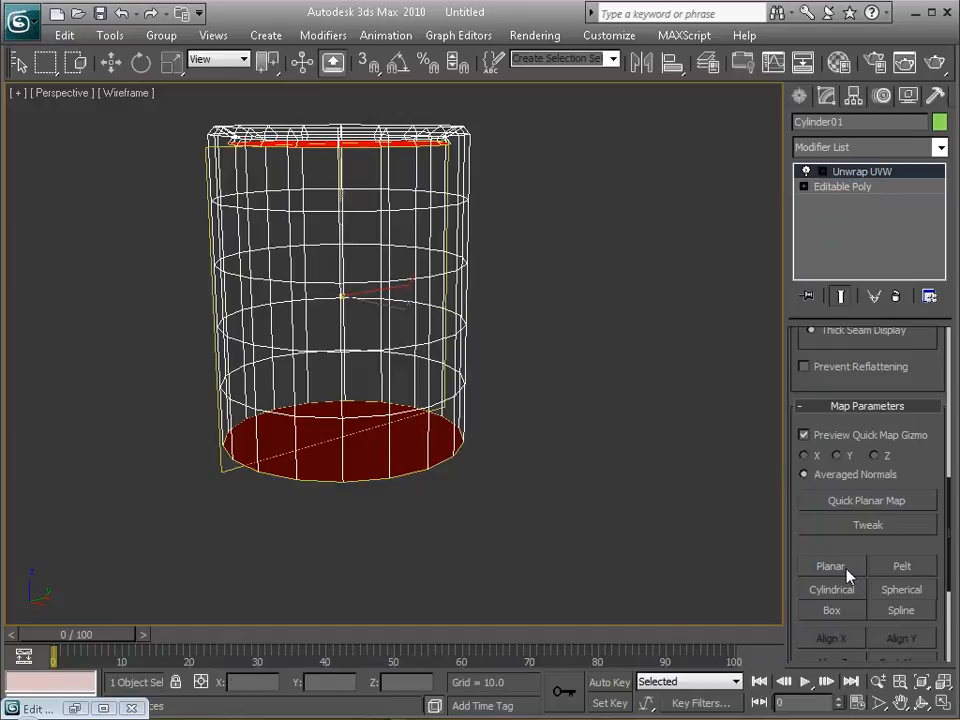
middle_click_drag(472, 290, 324, 189, "alt")
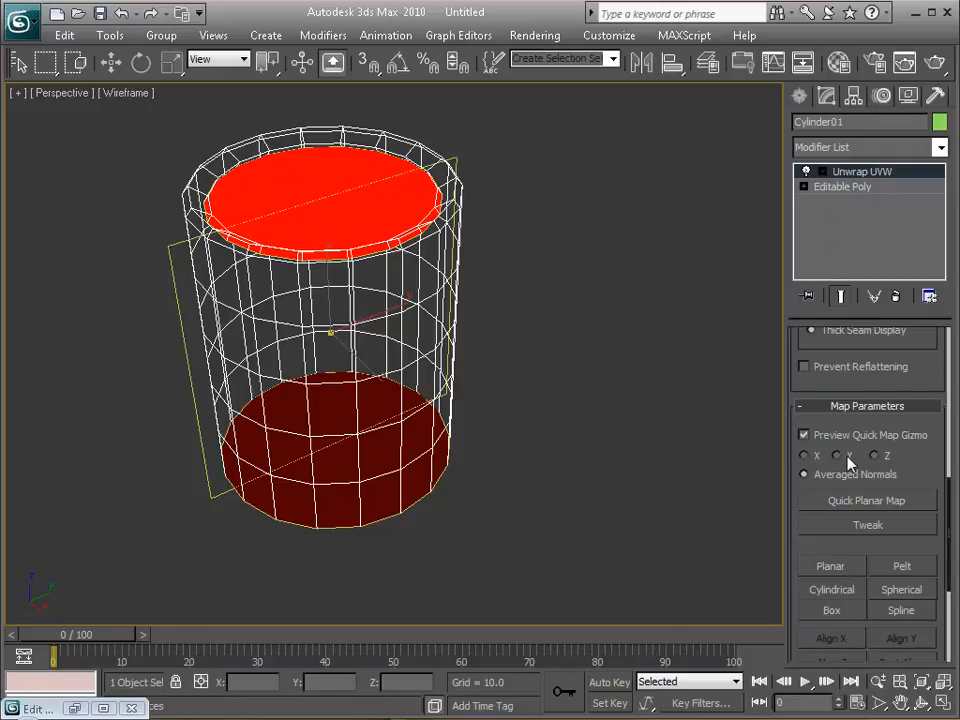
middle_click_drag(336, 364, 411, 371)
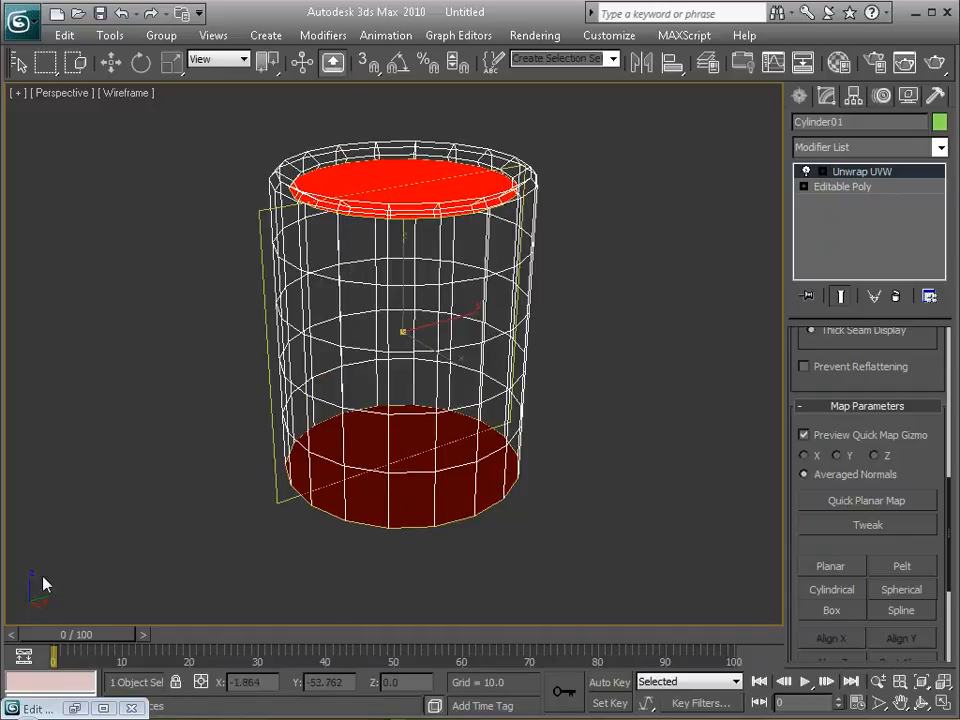
mouse_move(441, 343)
middle_mouse_down("alt")
mouse_move(432, 364)
mouse_move(435, 326)
mouse_move(422, 377)
mouse_move(442, 323)
middle_mouse_up("alt")
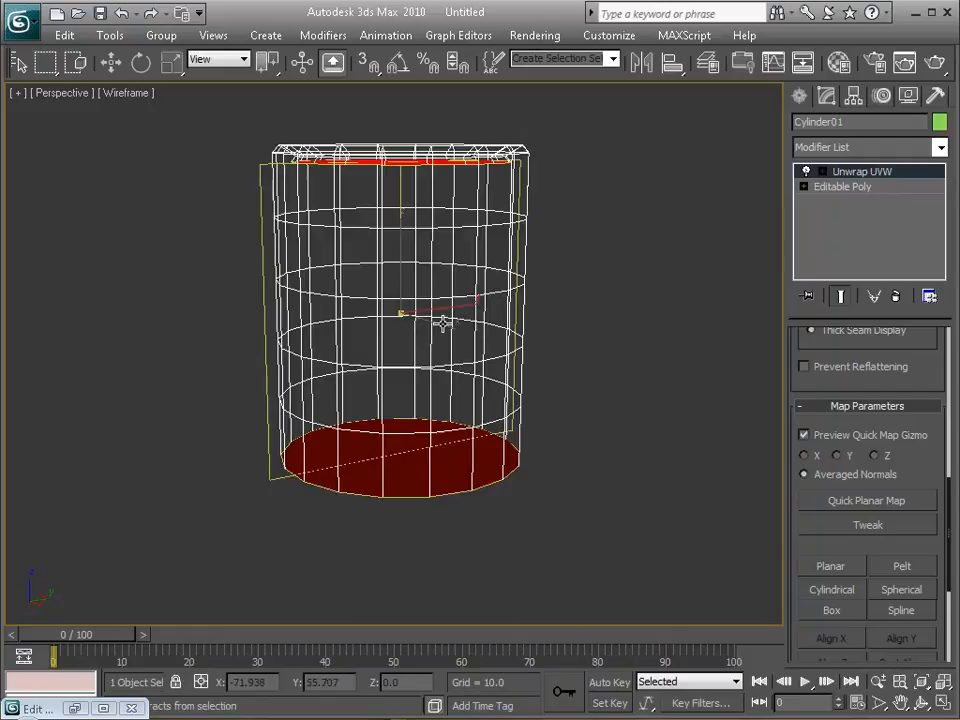
left_click(875, 455)
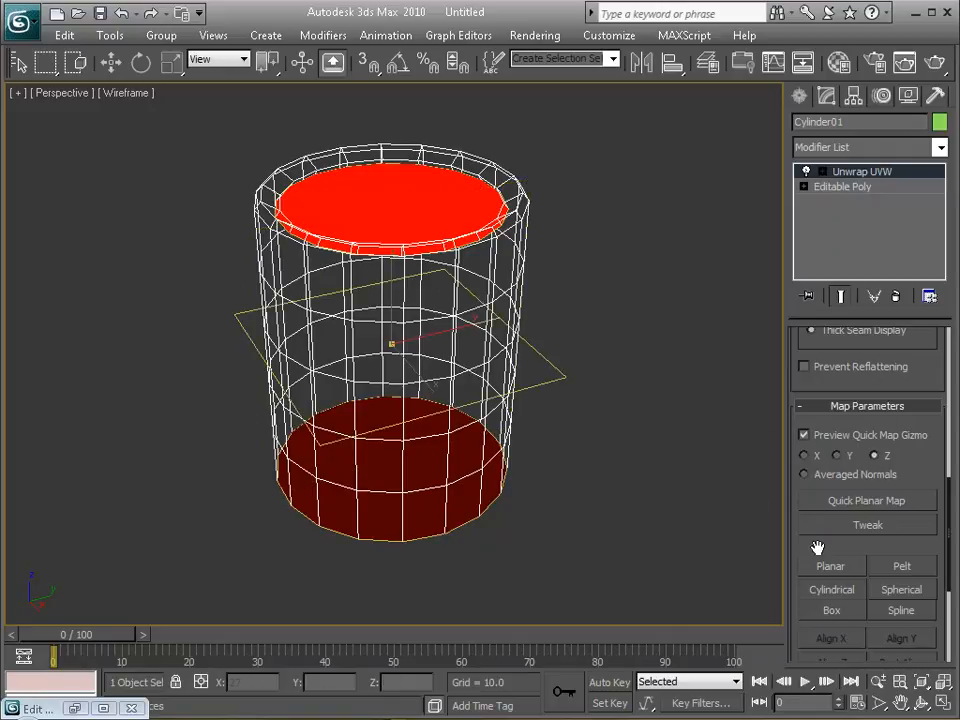
Apply Planar mapping to the selected lid and base faces, reopen the UV editor with the Move tool active, and exit the mapping.
left_click(832, 566)
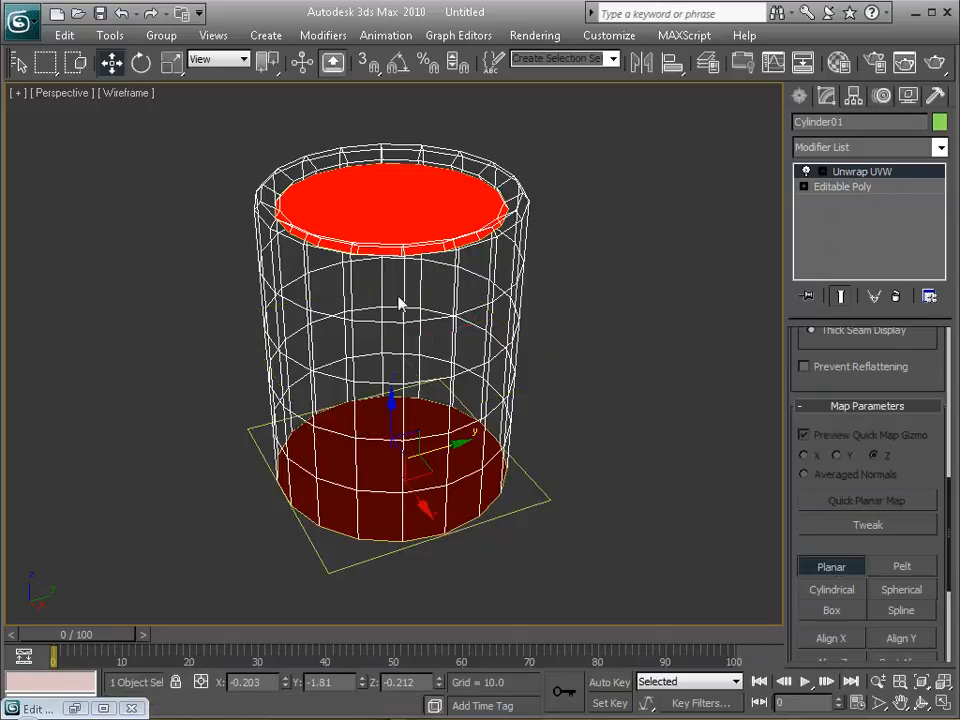
left_click(101, 708)
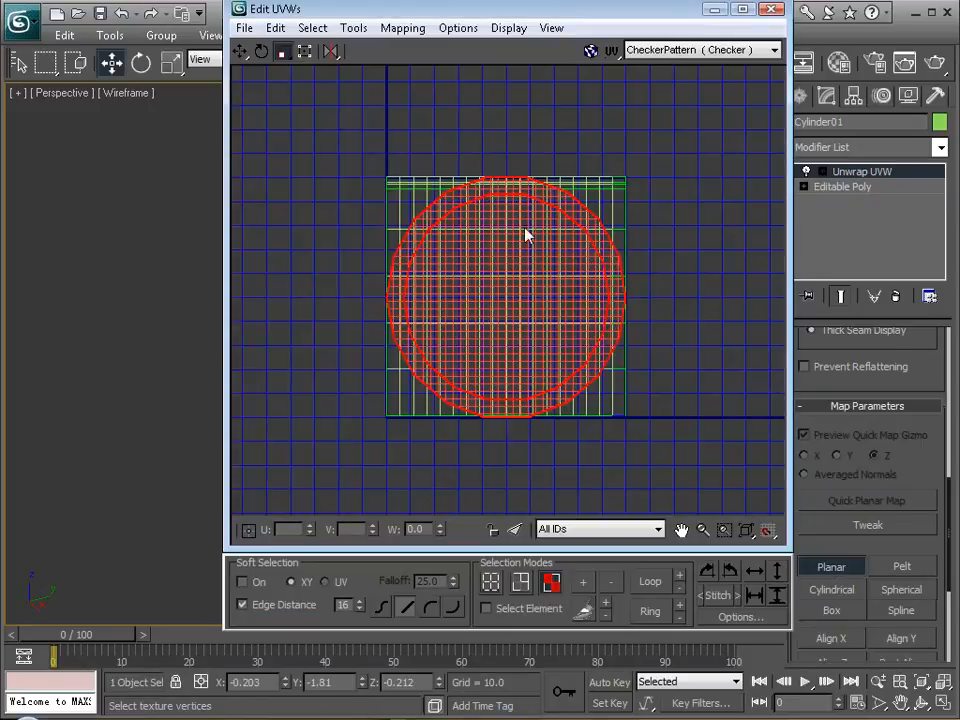
left_click(240, 51)
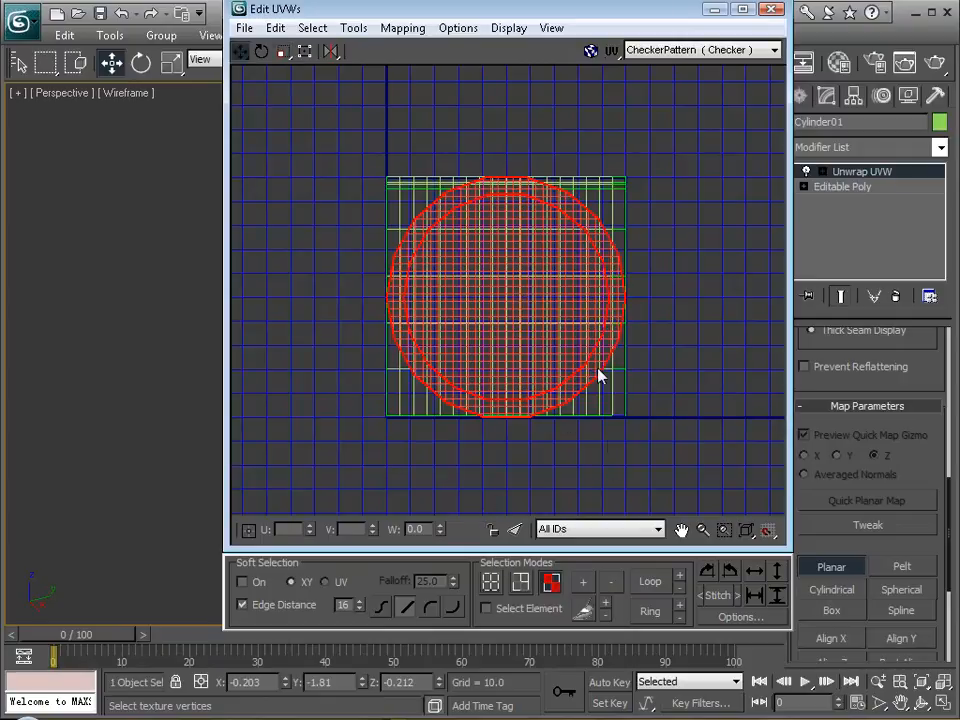
right_click(493, 289)
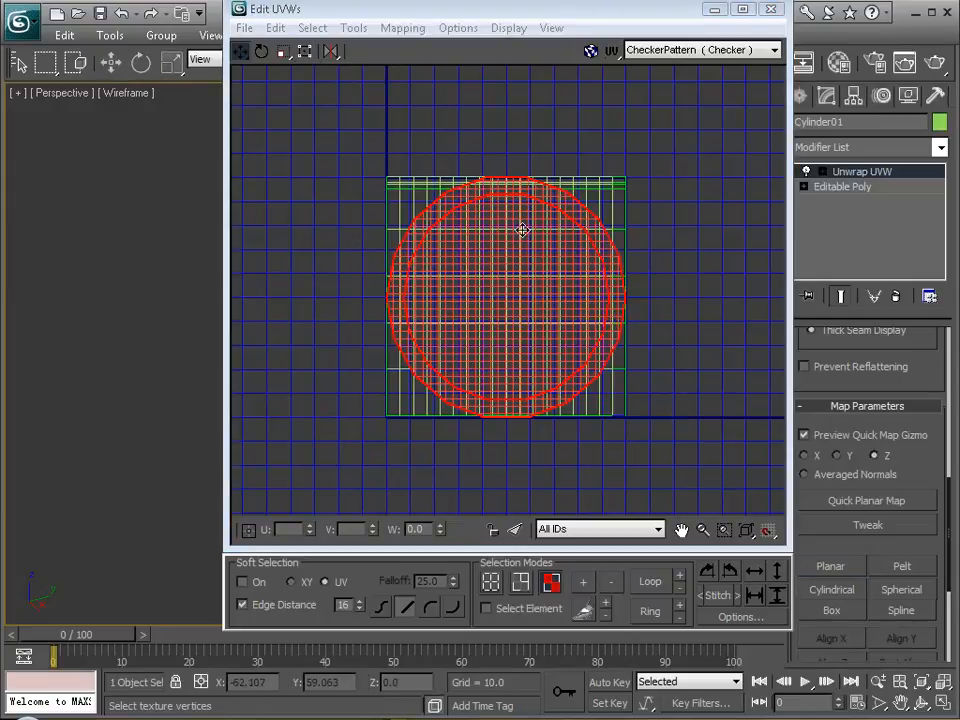
left_click(816, 563)
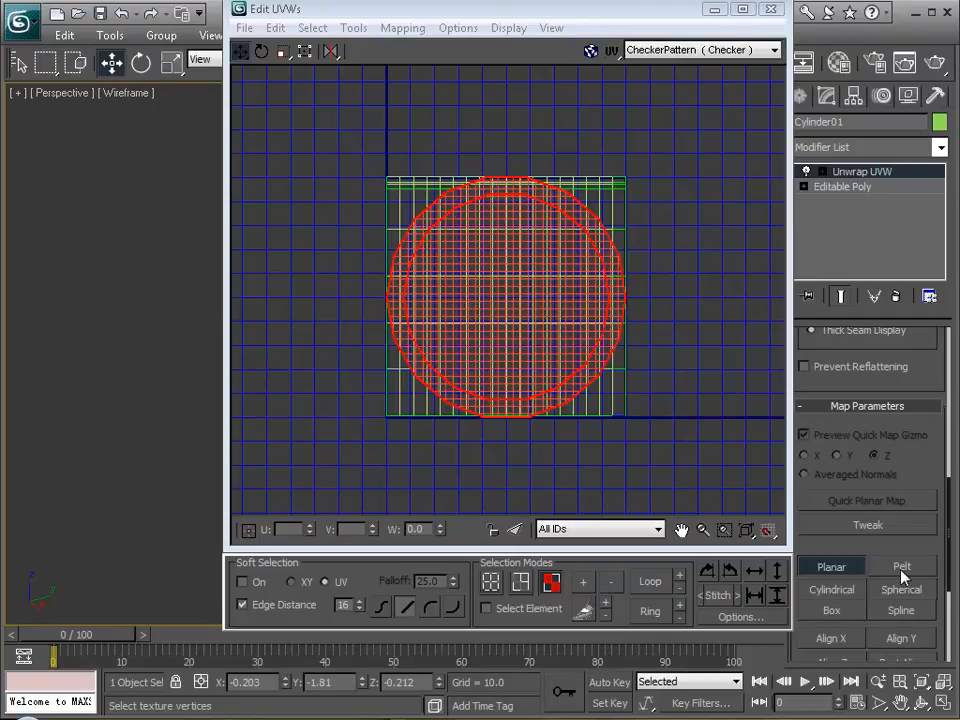
left_click(848, 570)
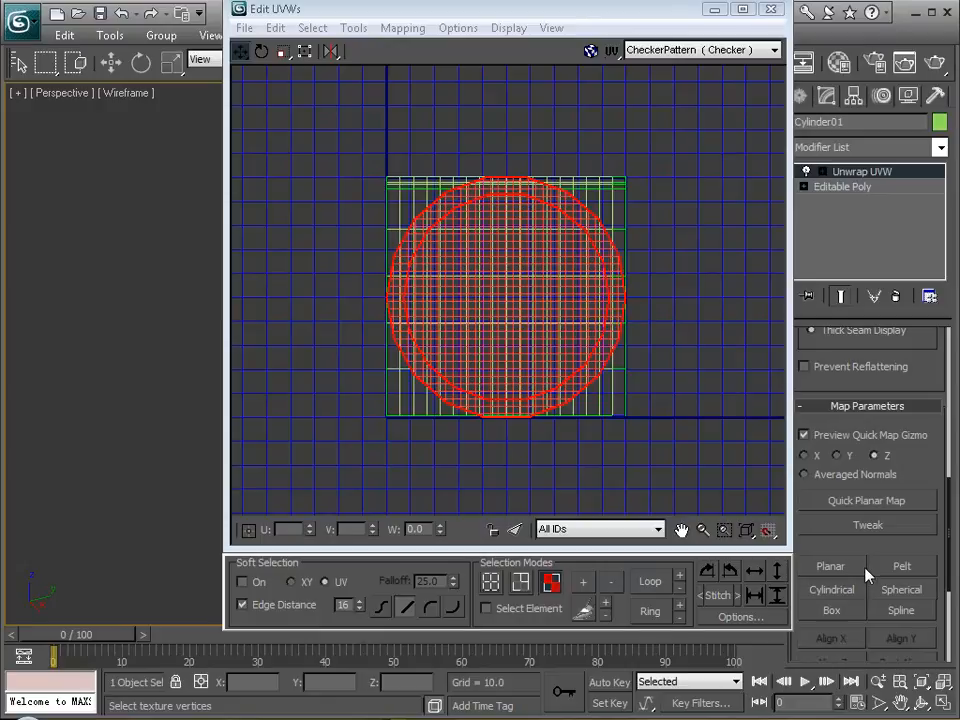
Move the overlapping circular lid and base UVs off the rectangular side UVs.
left_click_drag(504, 315, 666, 157)
middle_click_drag(658, 198, 497, 339)
scroll(497, 339, "down", 2)
scroll(519, 328, "down", 1)
middle_click_drag(538, 308, 450, 366)
scroll(455, 364, "down", 1)
scroll(447, 373, "up", 3)
middle_click_drag(437, 414, 680, 211)
scroll(625, 234, "up", 1)
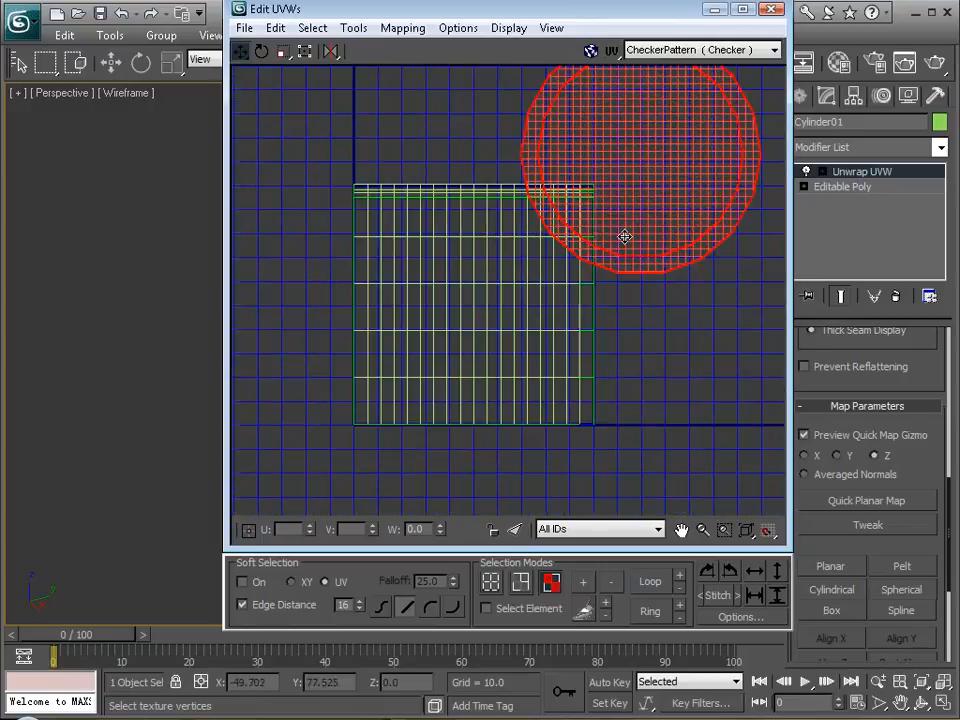
scroll(630, 250, "up", 1)
scroll(636, 262, "down", 2)
Scale the circular UVs down to about half the texture square's width and place them above the square.
left_click_drag(675, 217, 459, 422)
key("r")
key("w")
left_click_drag(519, 325, 499, 165)
Select the side UVs, scale them uniformly to about half size and move them into the lower part of the texture square.
left_click_drag(392, 212, 678, 445)
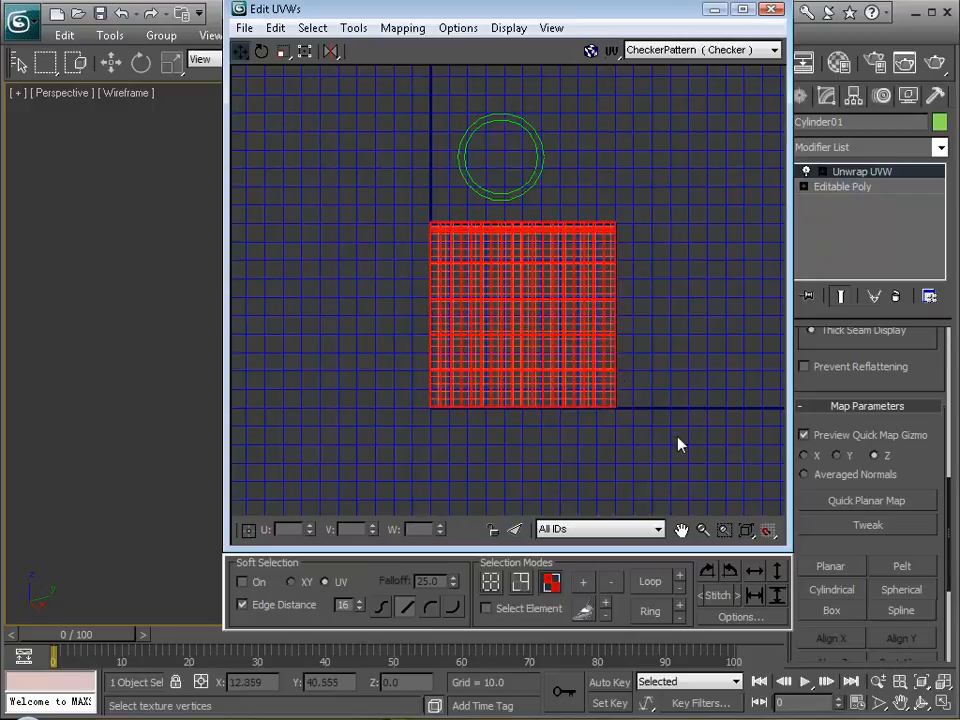
left_click_drag(544, 311, 431, 401)
left_click_drag(518, 296, 485, 344)
key("r")
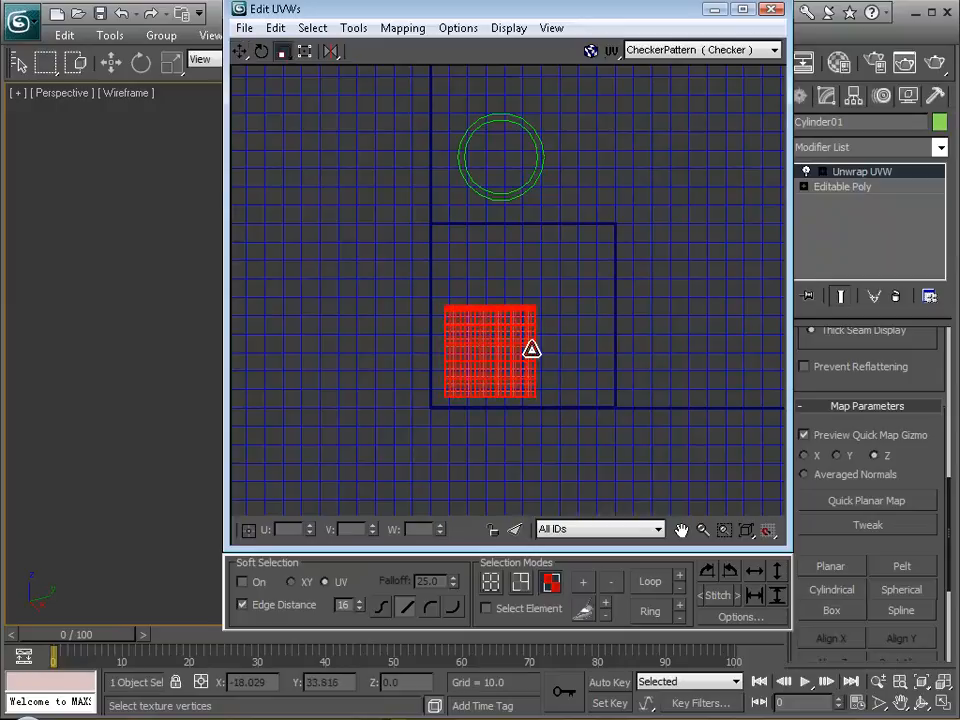
left_click_drag(531, 345, 565, 348)
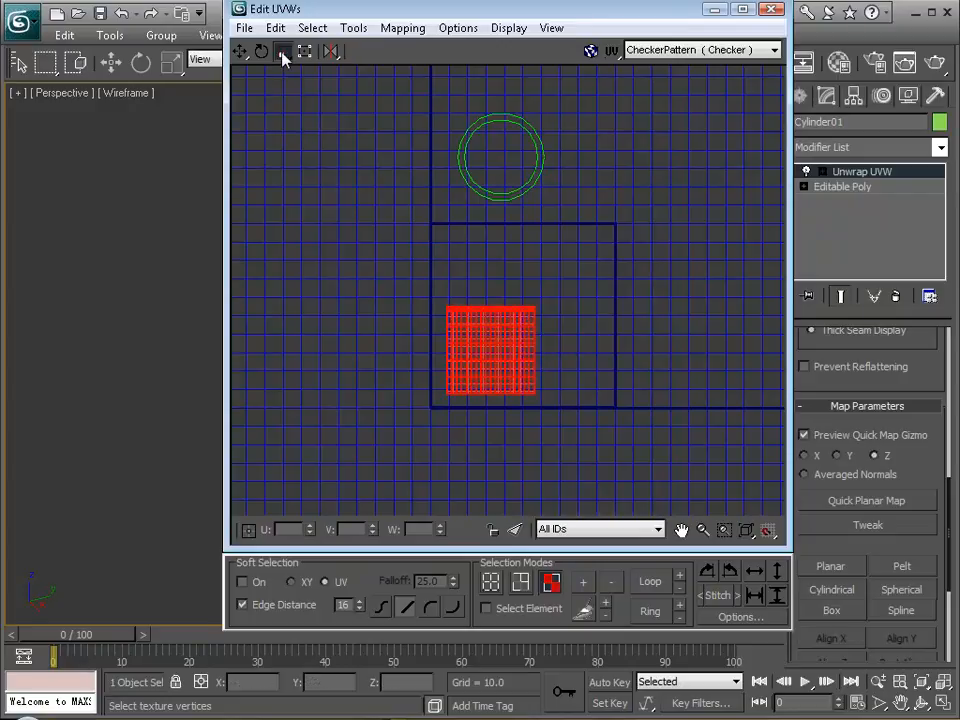
Stretch the side UVs horizontally to nearly the texture square's width and position them within its lower half.
left_click_drag(283, 52, 288, 94)
left_click_drag(525, 336, 439, 318)
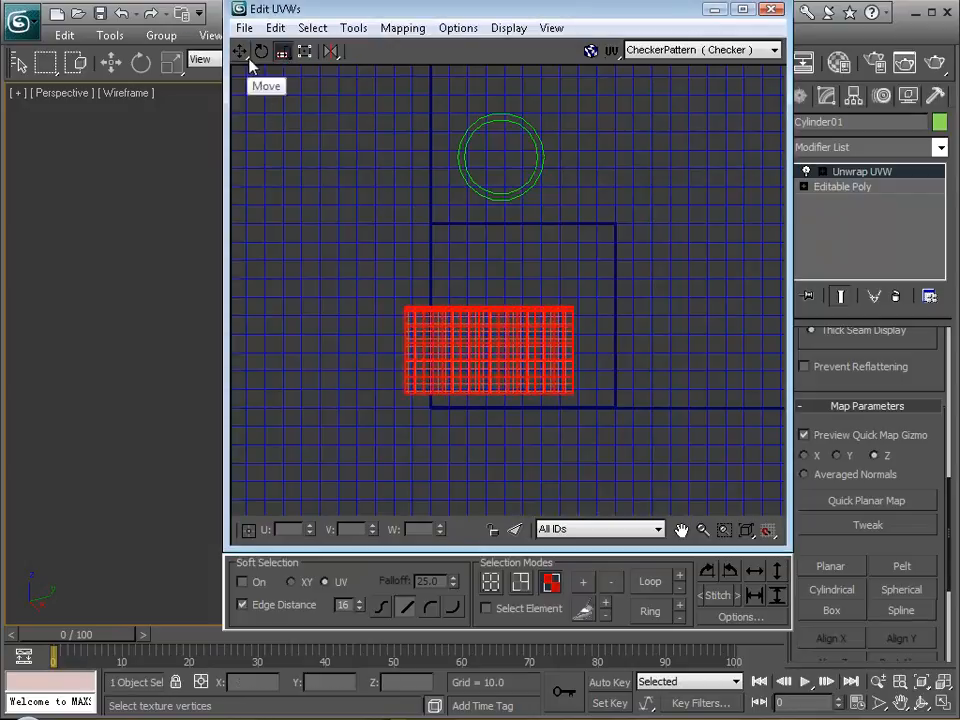
left_click_drag(283, 52, 285, 80)
key("q")
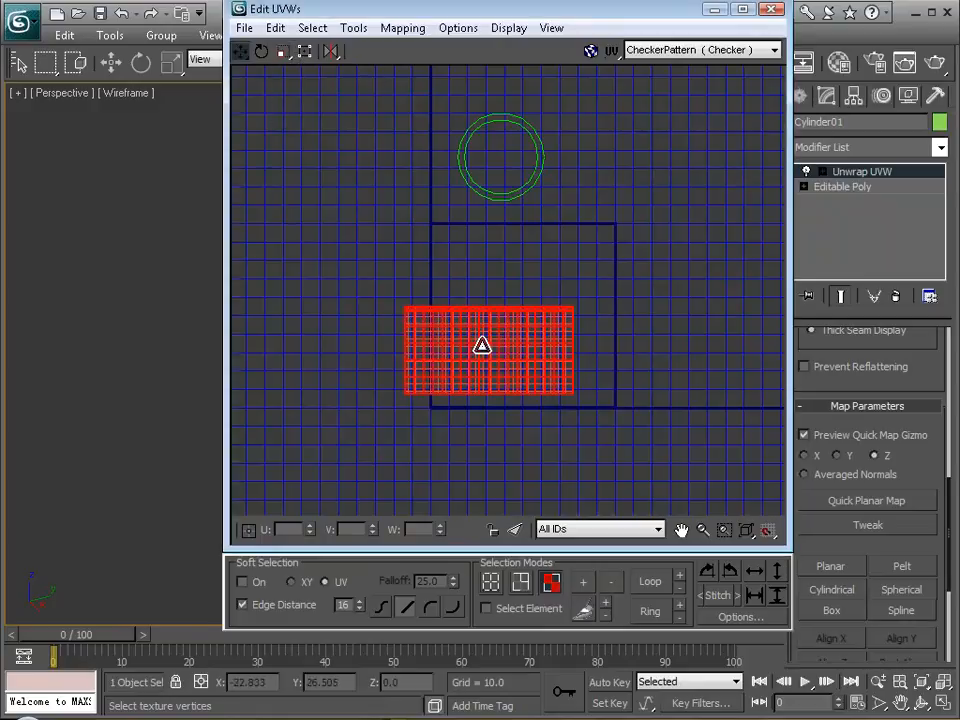
left_click_drag(491, 351, 527, 356)
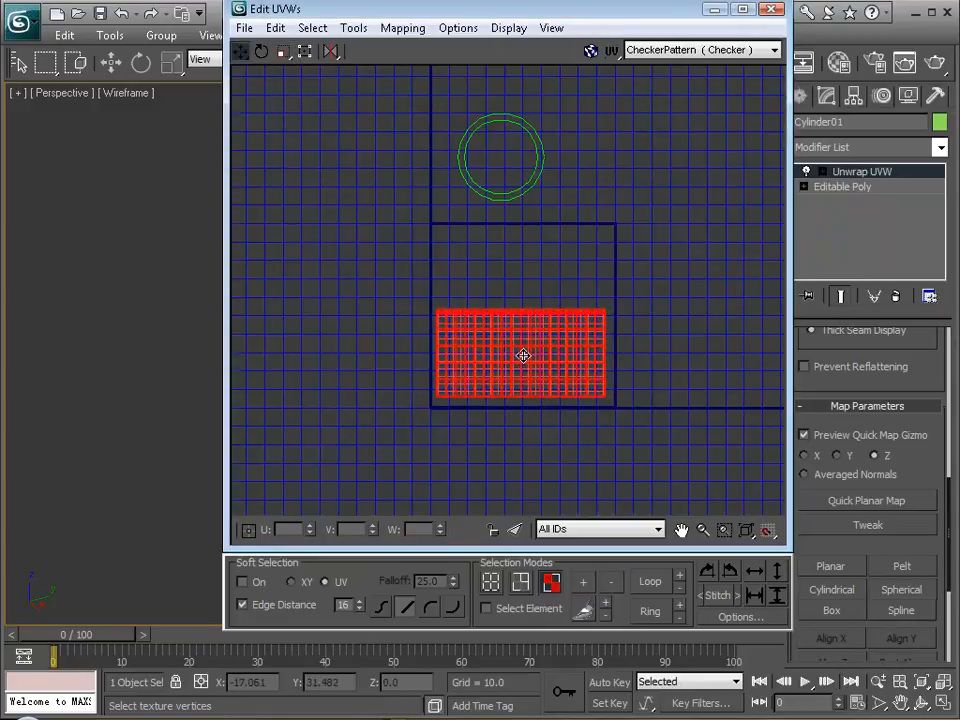
scroll(541, 361, "up", 3)
scroll(510, 336, "down", 2)
left_click_drag(498, 336, 503, 338)
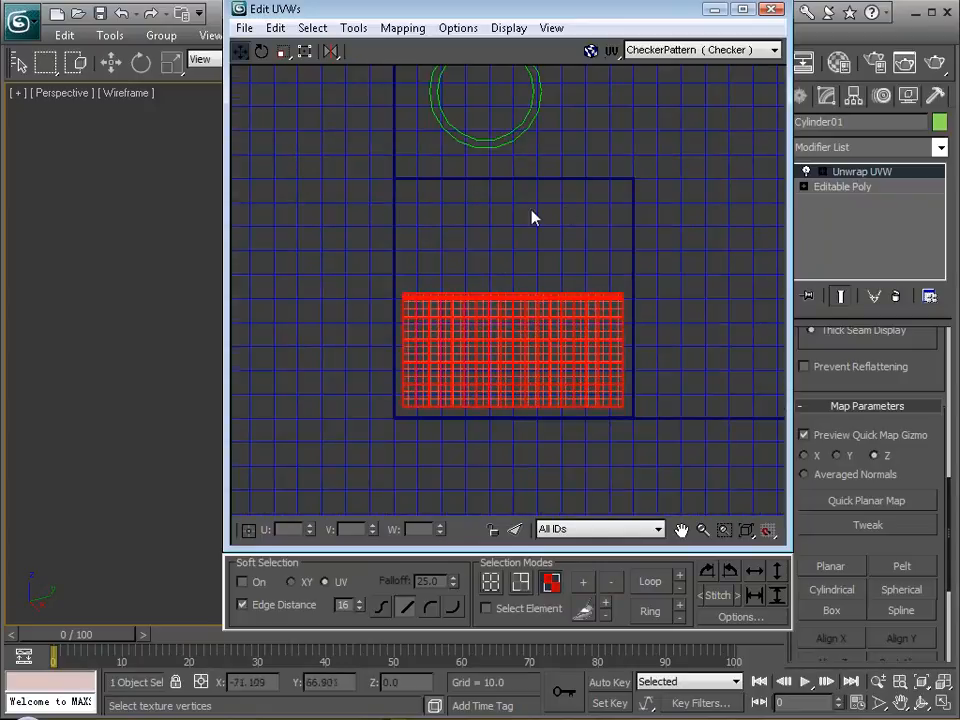
Region-select both overlapping circles and move them inside the texture square, above the side UVs.
middle_click_drag(508, 176, 489, 218)
left_click_drag(581, 210, 430, 89)
left_click_drag(471, 137, 441, 287)
key("r")
key("w")
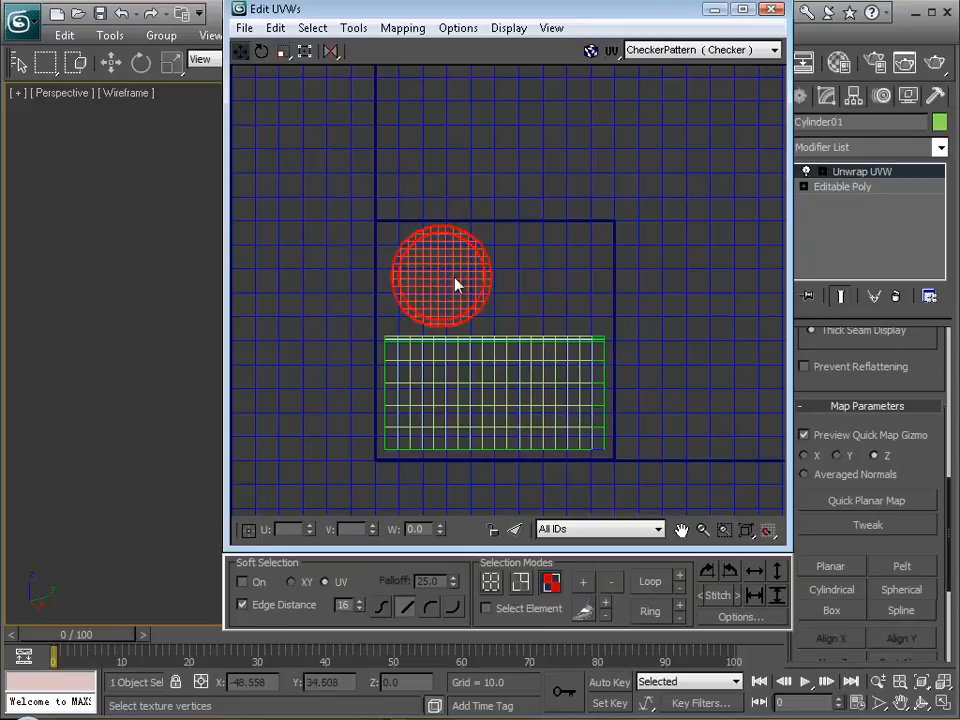
Select only the larger circle and move it horizontally beside the smaller one, within the texture square.
left_click(413, 221)
left_click(416, 241)
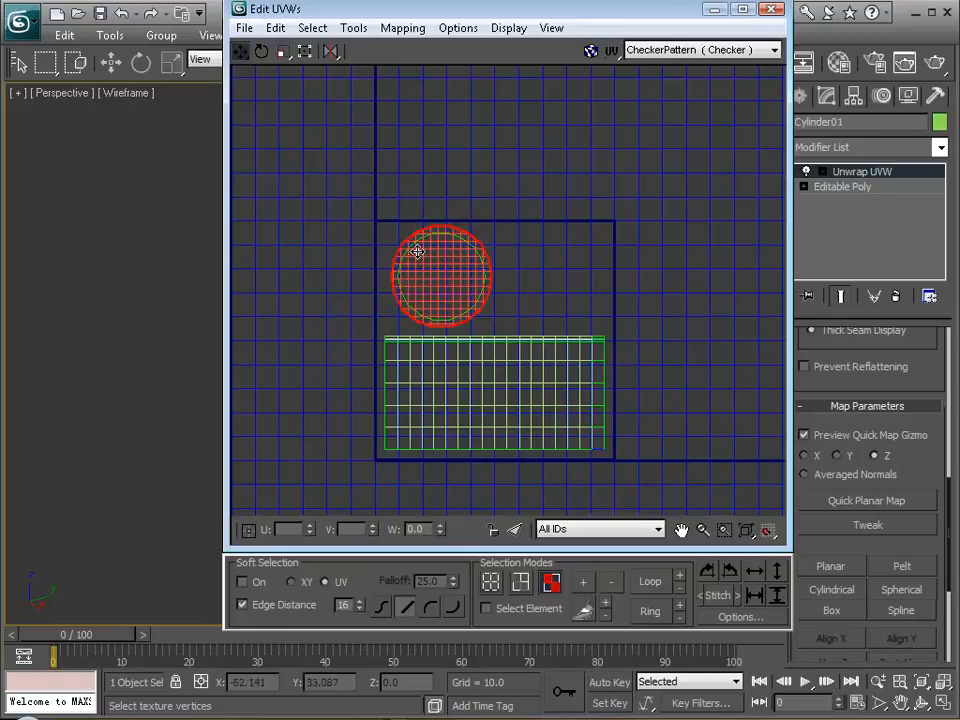
left_click_drag(479, 284, 568, 279)
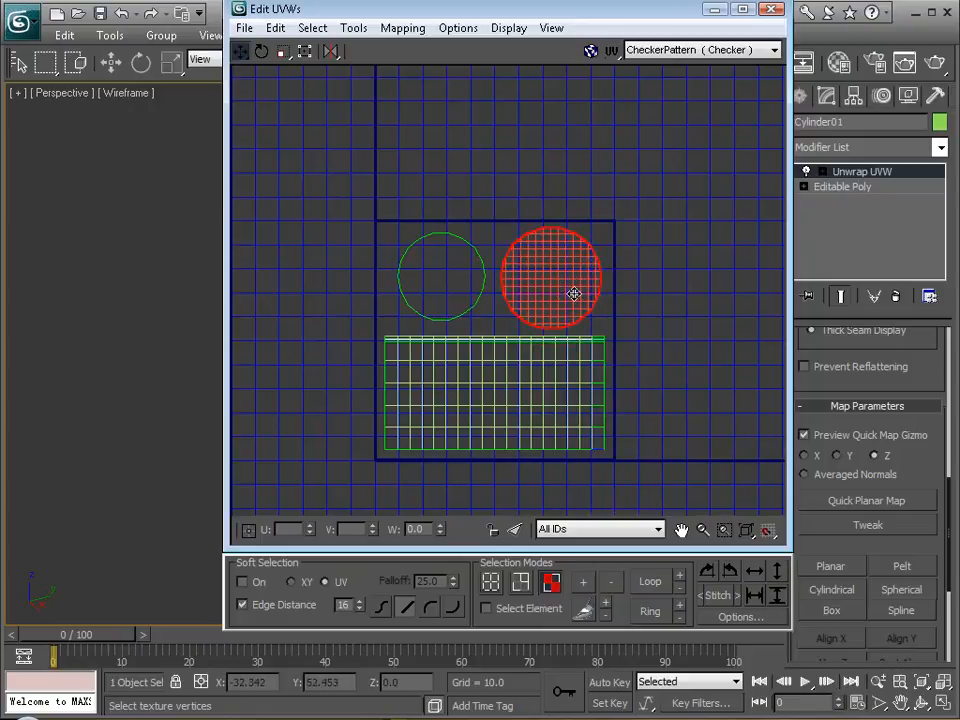
Uncover the Perspective view and select the smaller circle to check which can face it belongs to.
left_click_drag(501, 18, 862, 48)
middle_click_drag(339, 326, 349, 443, "alt")
middle_click_drag(432, 398, 226, 327, "alt")
left_click(763, 336)
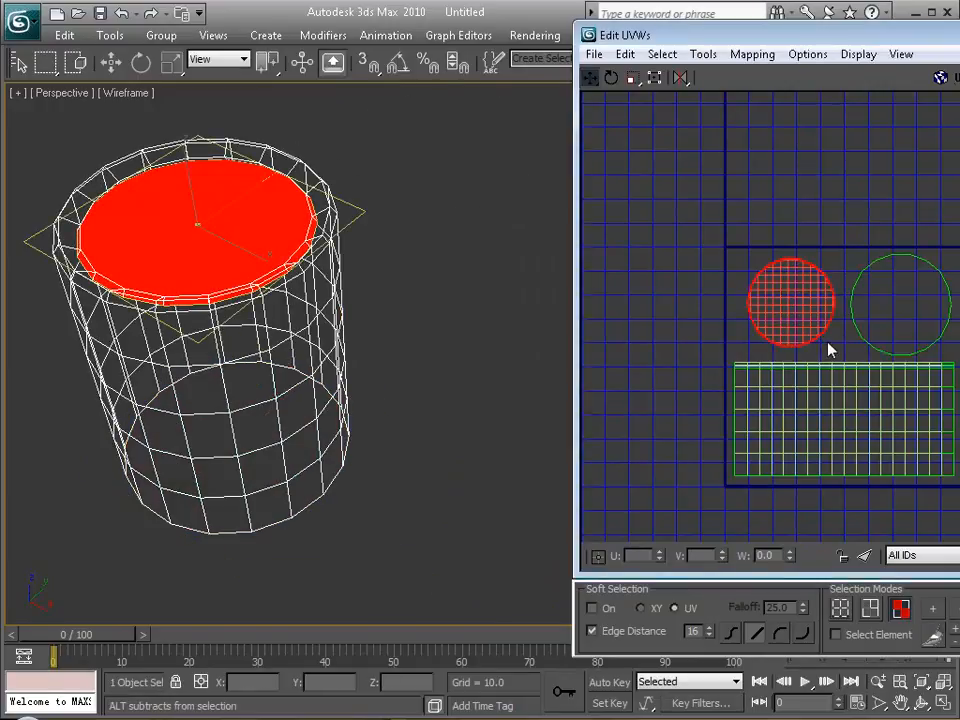
middle_click_drag(829, 345, 815, 348)
left_click_drag(945, 38, 553, 42)
scroll(469, 347, "up", 4)
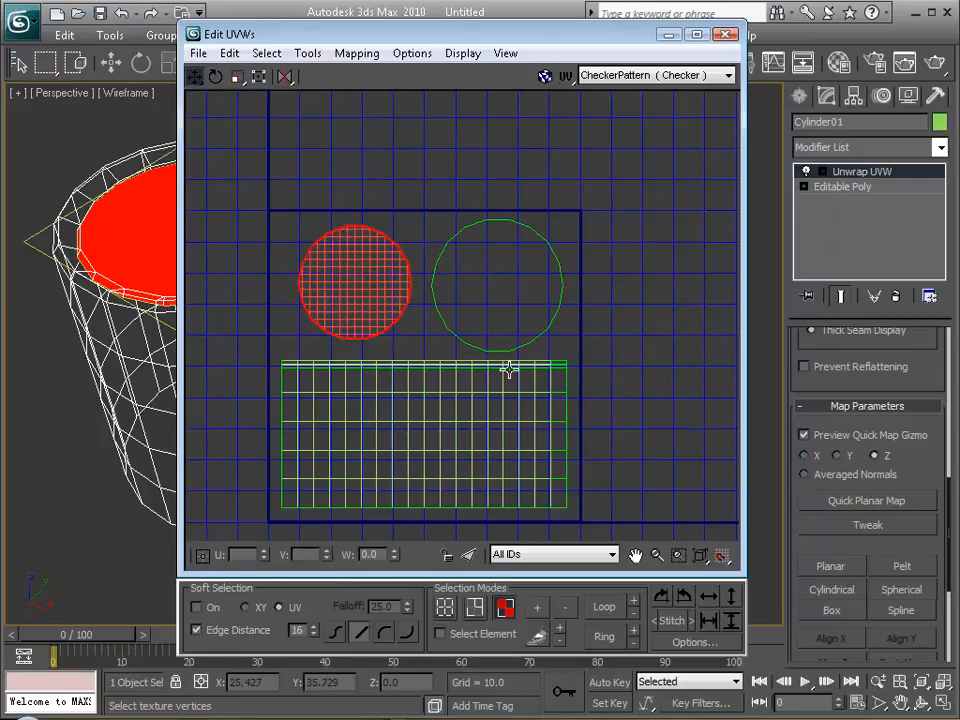
left_click_drag(468, 40, 516, 36)
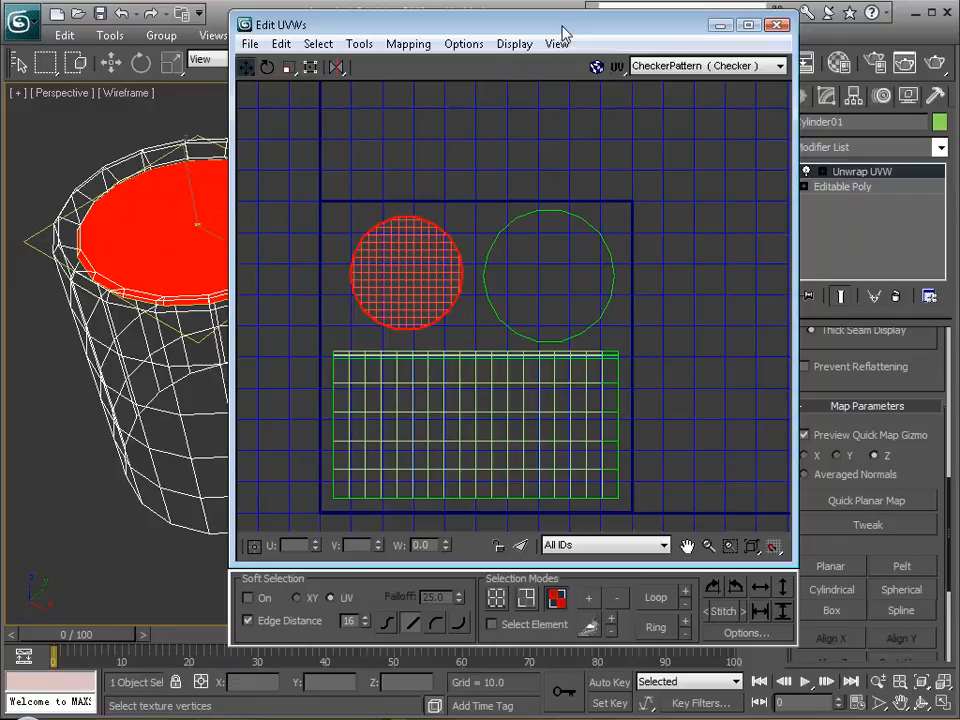
left_click_drag(561, 31, 568, 27)
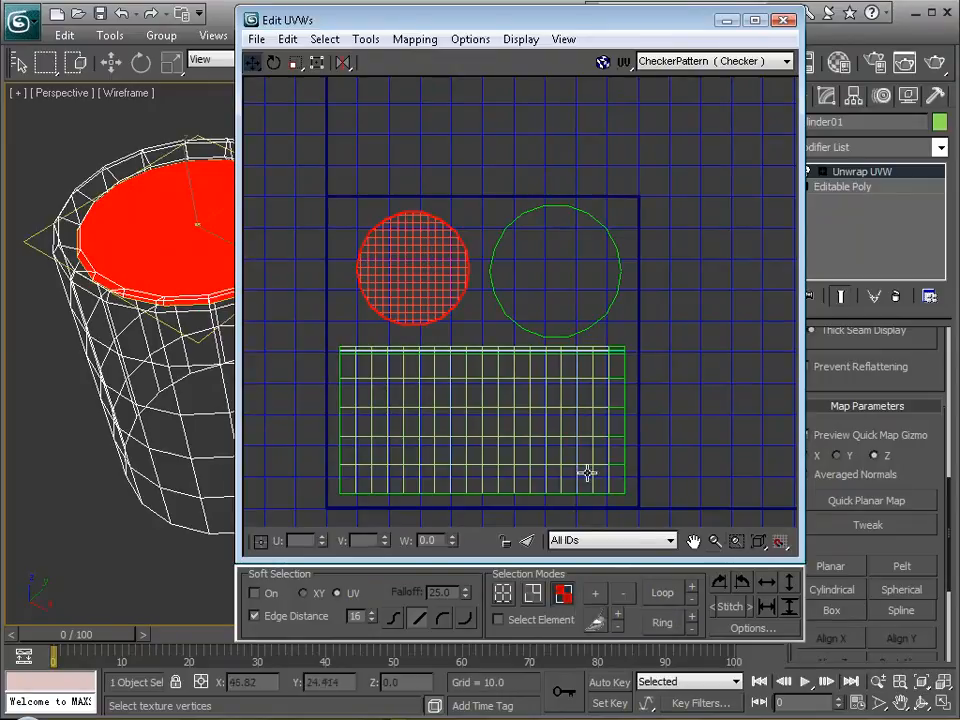
left_click_drag(471, 26, 467, 39)
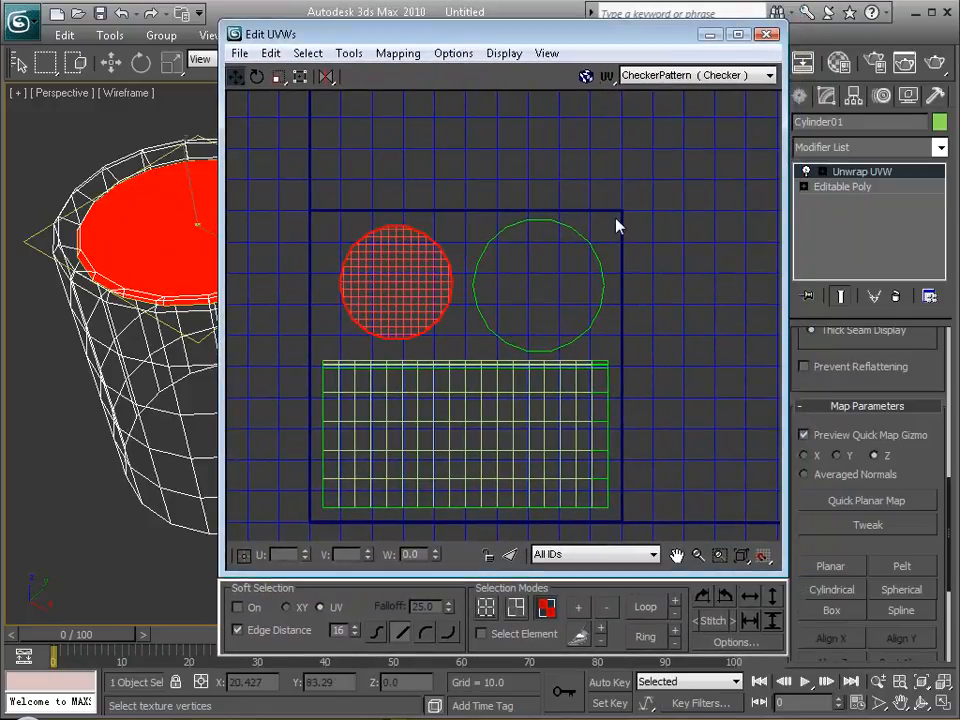
Clear the selection, select the larger base circle and nudge it slightly further from the smaller circle.
left_click(538, 283)
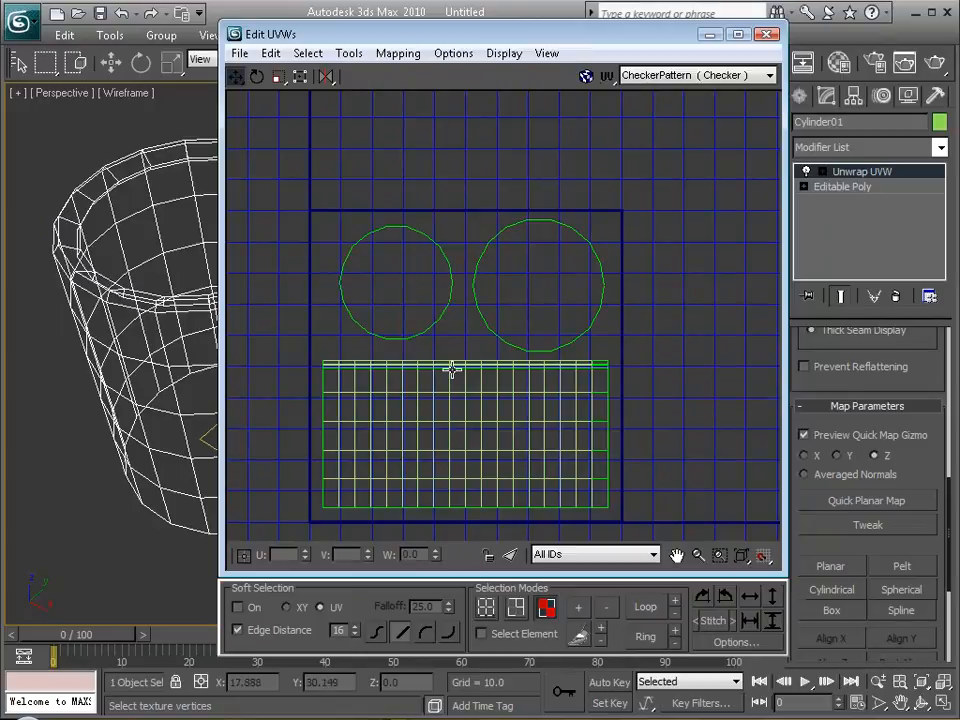
scroll(454, 364, "up", 2)
scroll(454, 364, "down", 2)
middle_click_drag(454, 364, 458, 346)
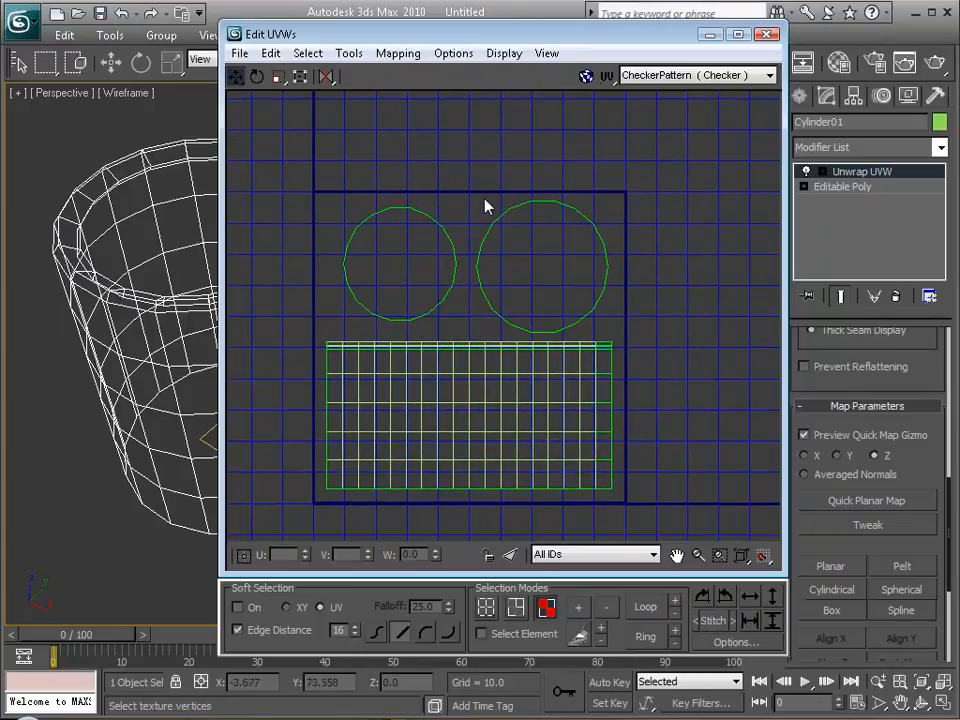
left_click_drag(498, 233, 538, 258)
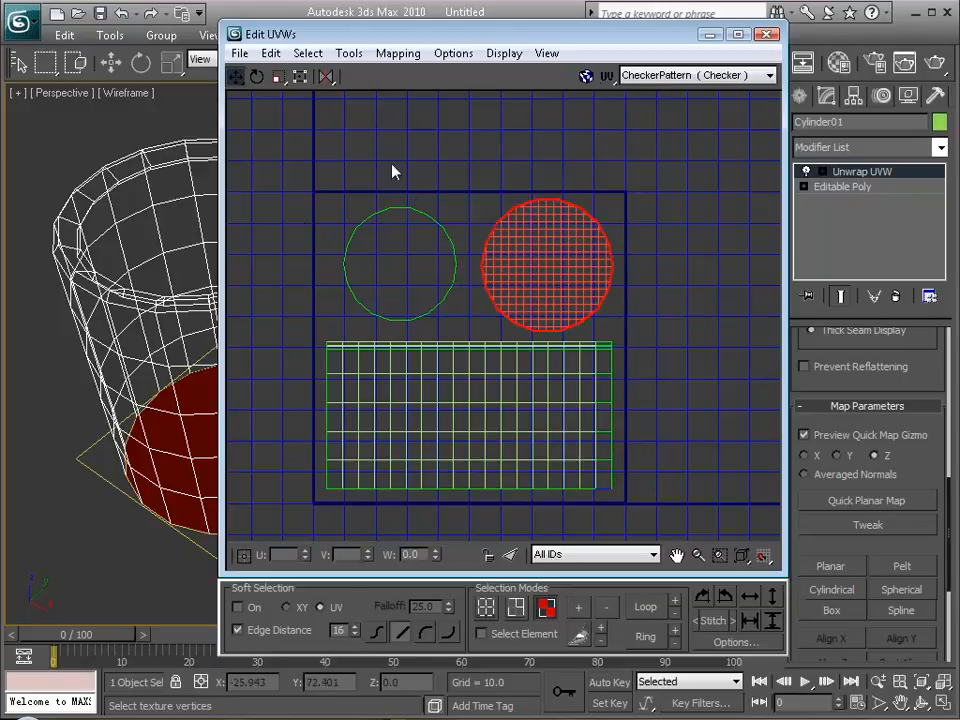
Open the UVW template rendering settings and change the seam edges' colour from green to white.
left_click(352, 54)
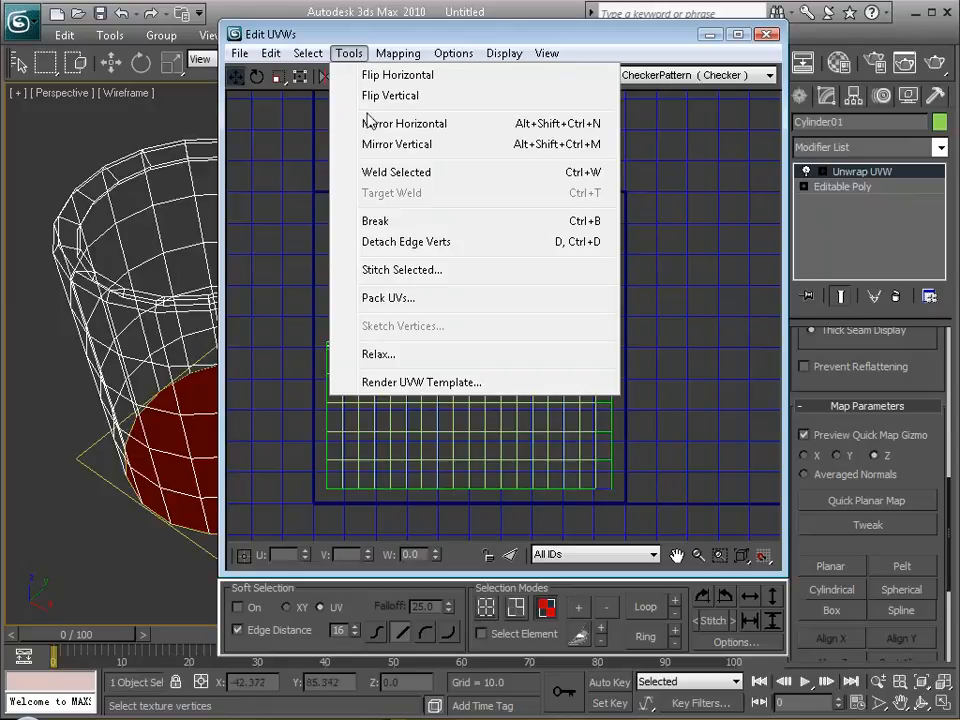
left_click(411, 383)
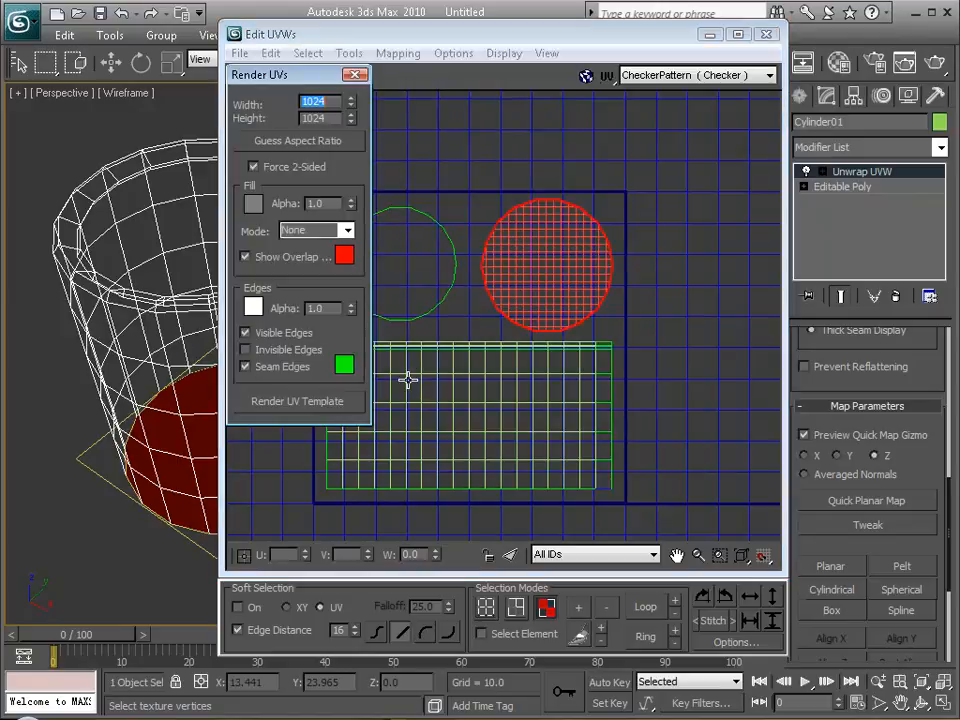
left_click(348, 366)
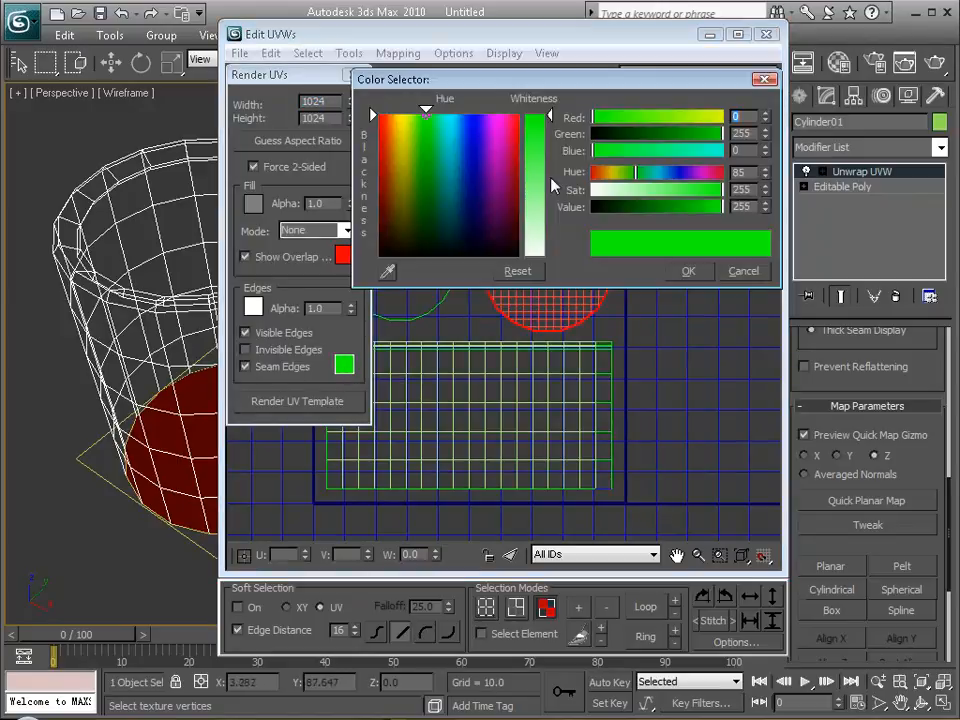
left_click_drag(550, 178, 549, 257)
left_click(690, 271)
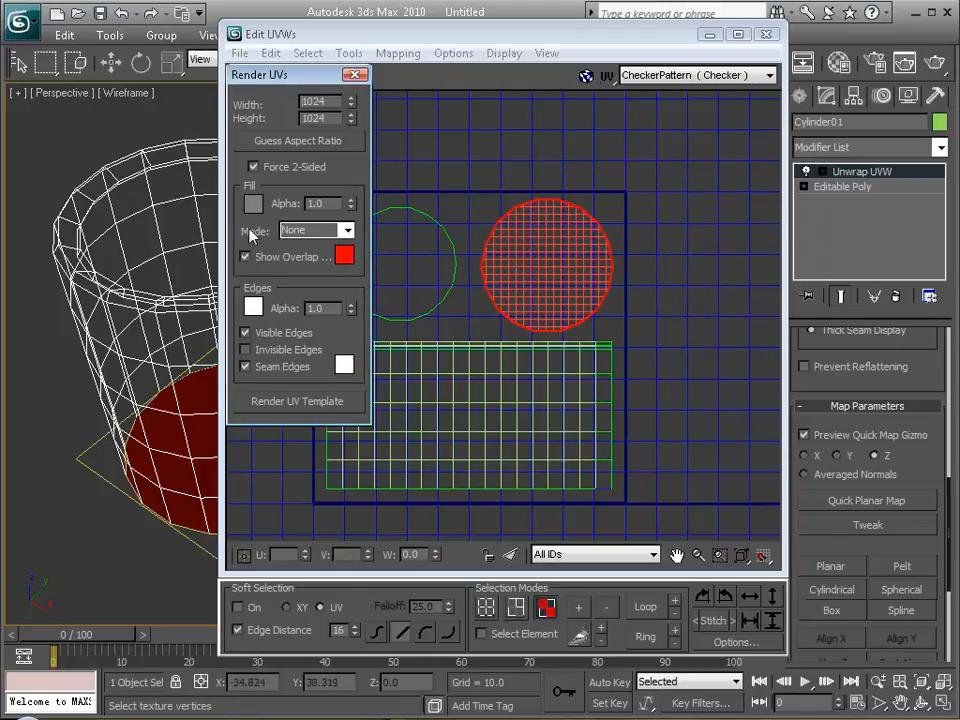
left_click_drag(266, 77, 273, 84)
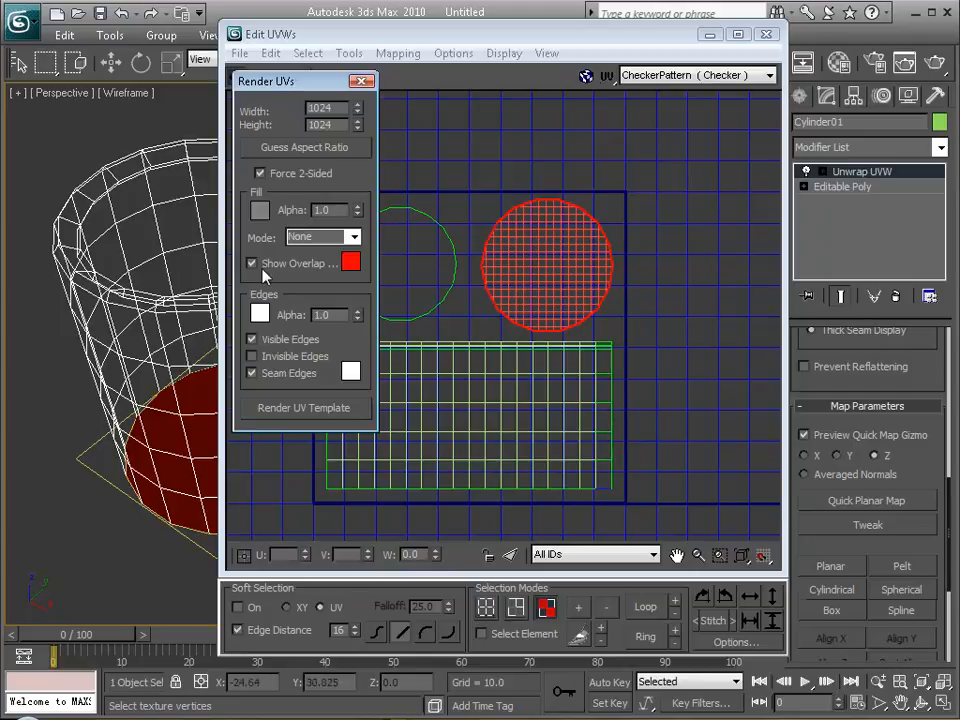
mouse_move(318, 87)
left_mouse_down()
mouse_move(327, 91)
mouse_move(323, 84)
left_mouse_up()
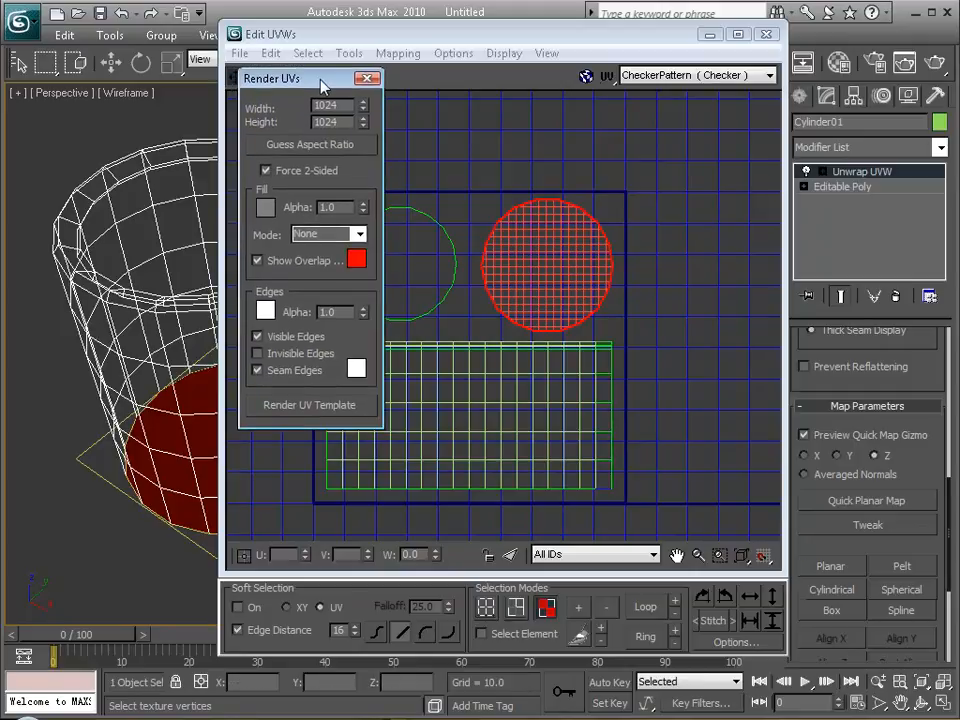
Render the UV template at 1024 × 1024 and inspect its side grid and circles up close.
left_click(320, 408)
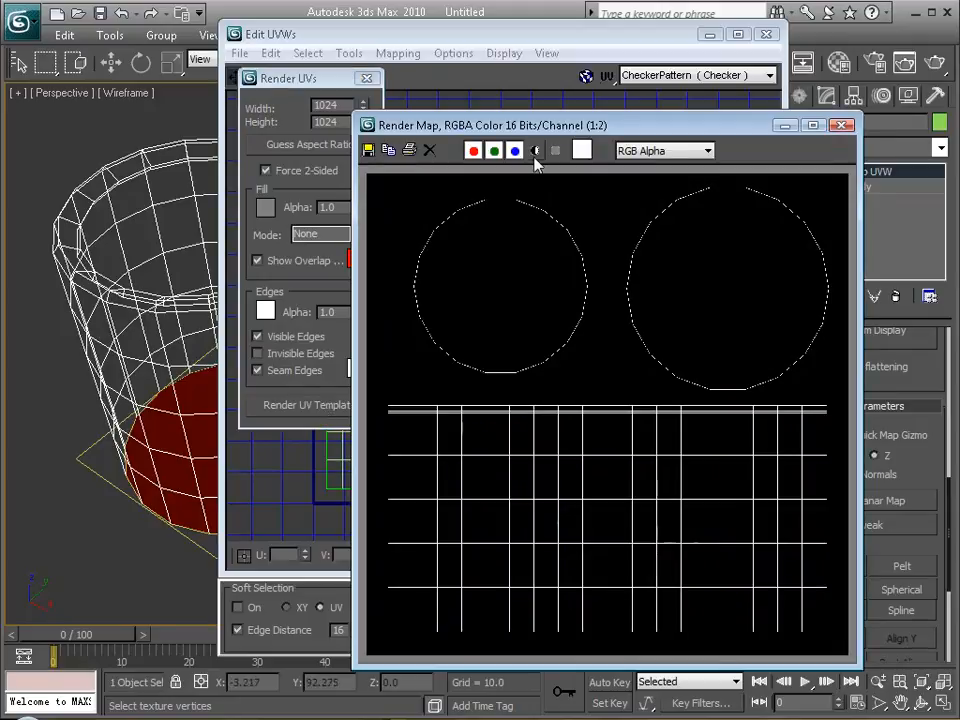
left_click_drag(636, 130, 580, 105)
left_click_drag(545, 74, 544, 73)
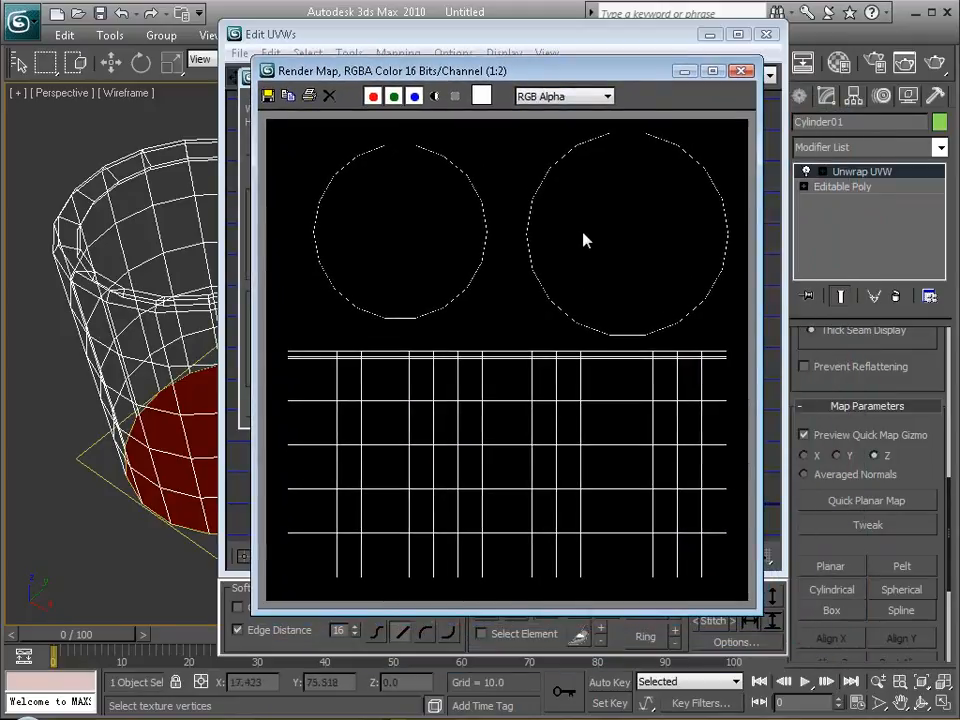
scroll(437, 307, "up", 1)
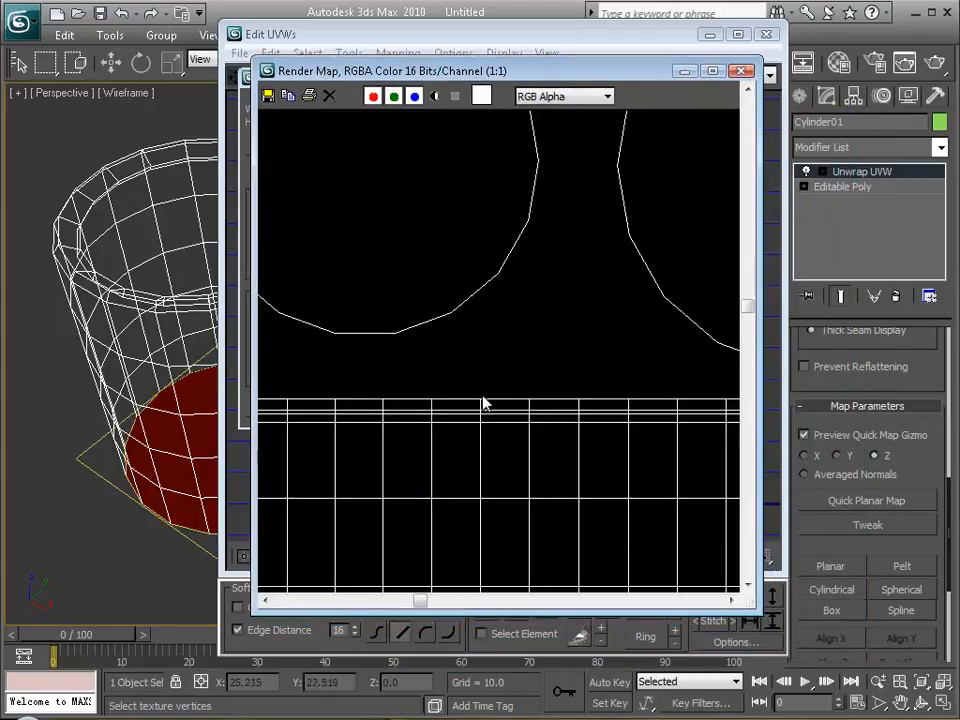
middle_click_drag(478, 435, 489, 220)
middle_click_drag(366, 407, 604, 209)
middle_click_drag(511, 182, 447, 418)
middle_click_drag(523, 204, 583, 446)
middle_click_drag(541, 242, 497, 338)
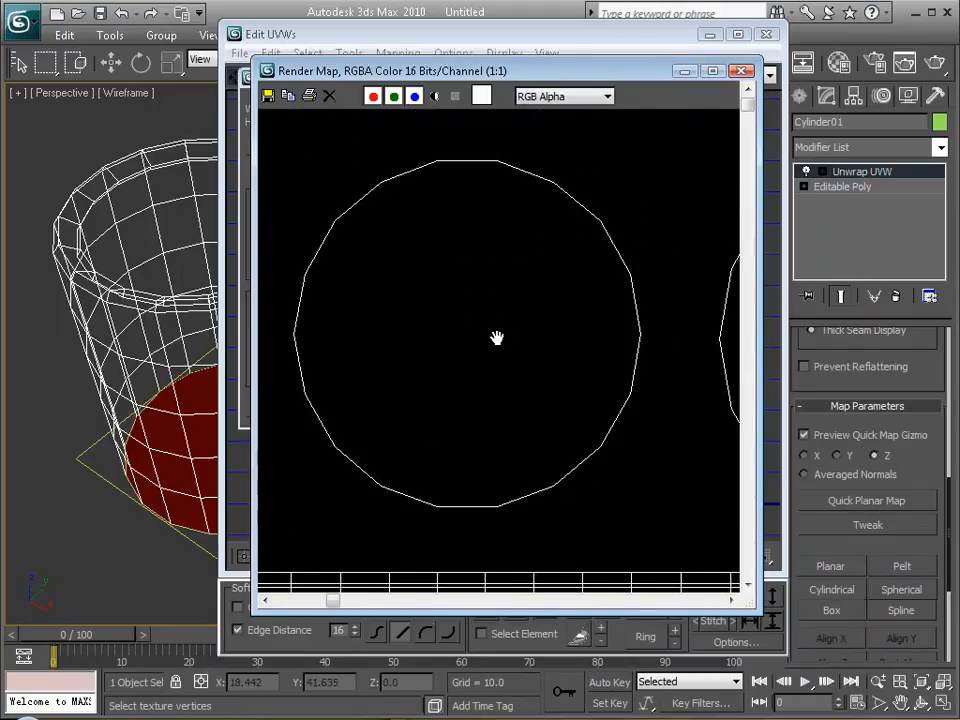
Start saving the rendered template image, choosing cokeUV.jpg in the Week05 folder as the target file.
left_click(267, 95)
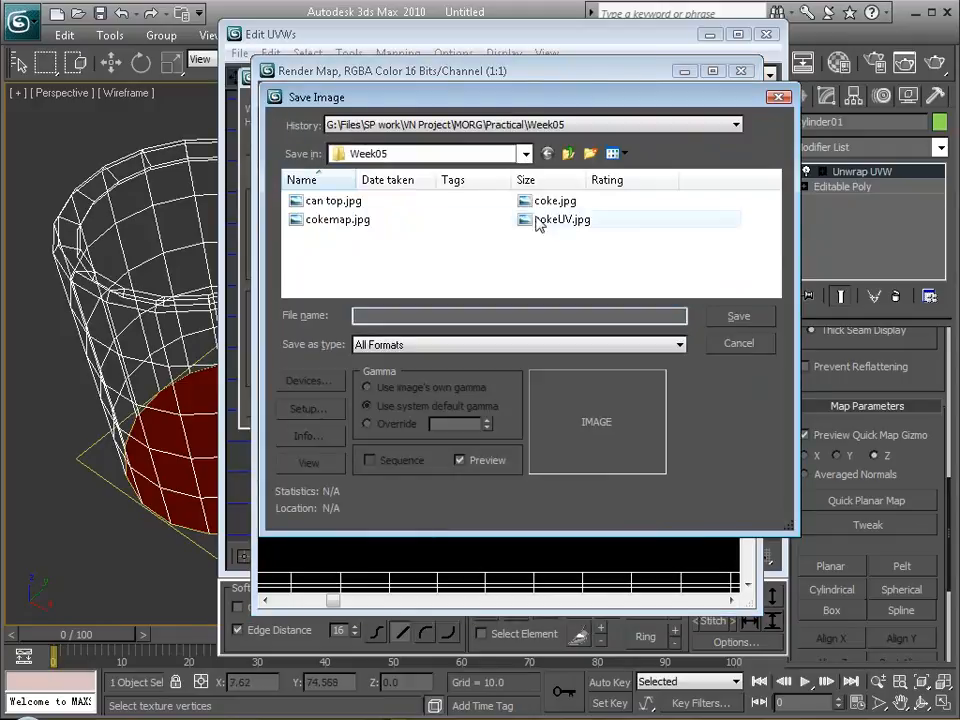
left_click(548, 220)
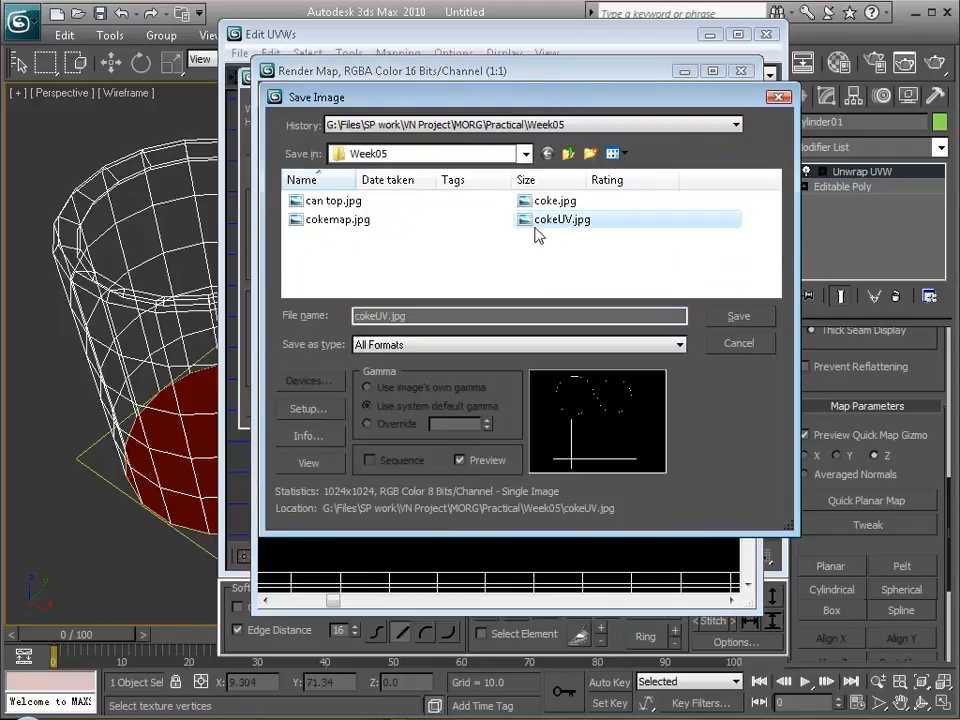